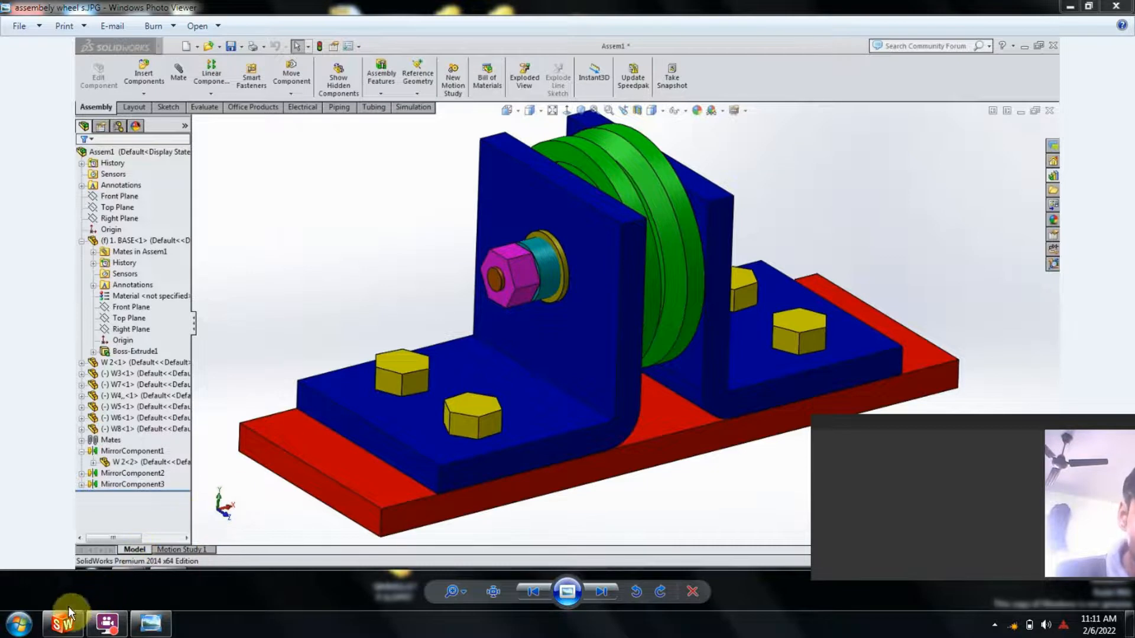
- Switch to SolidWorks and insert the part 1. BASE from the WHEEL SUPPORT ASSEMBELY PARTS folder as the first assembly component
click(63, 621)
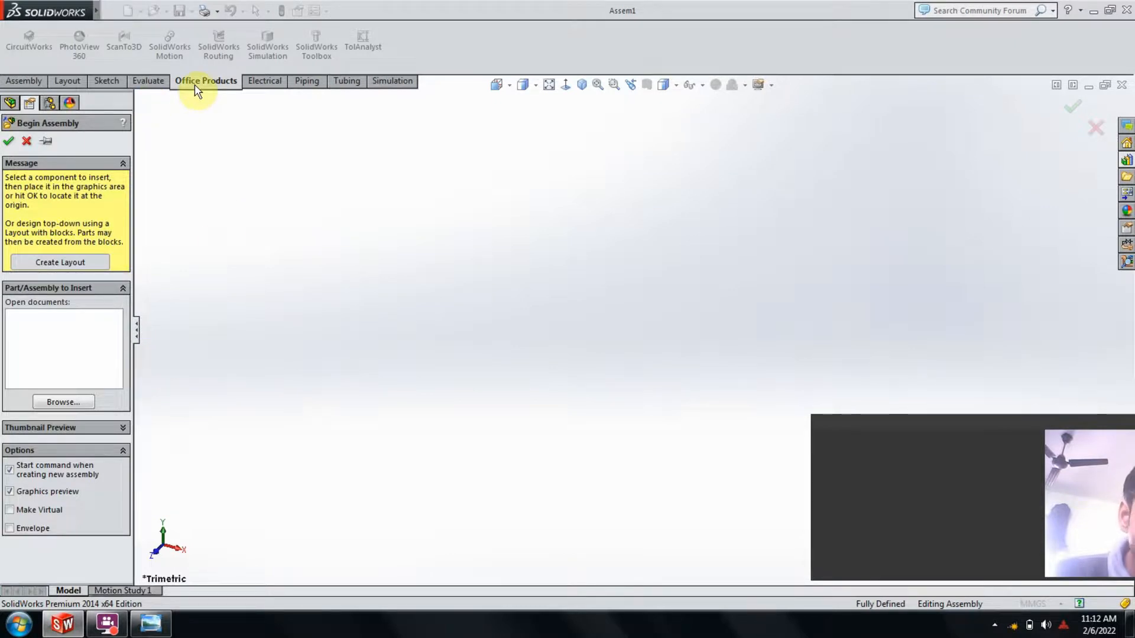
click(36, 80)
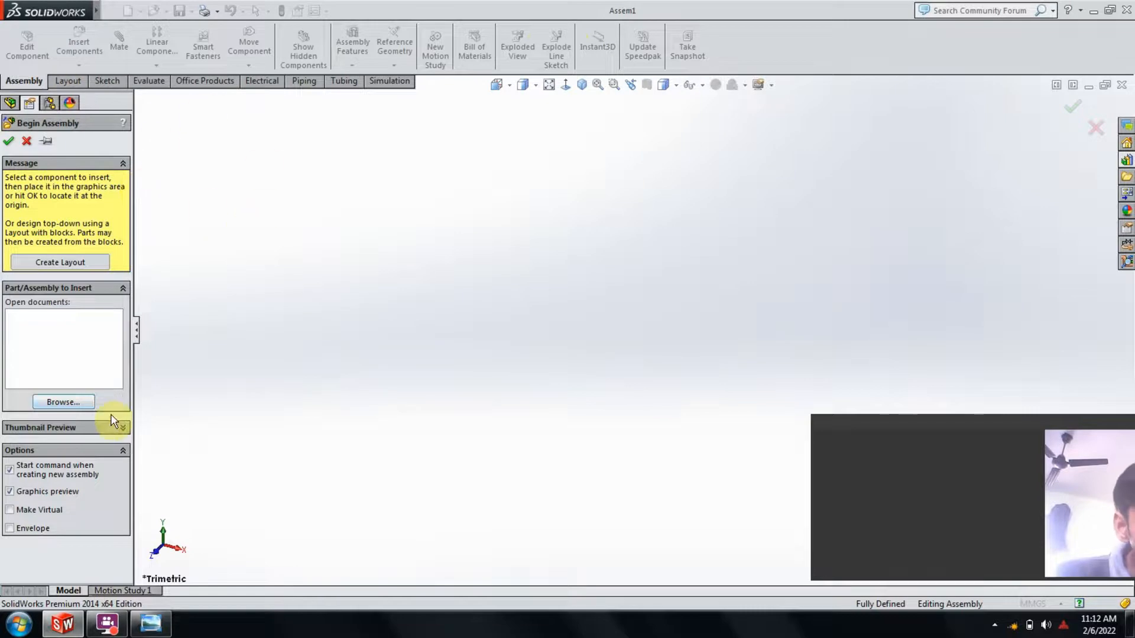
click(76, 404)
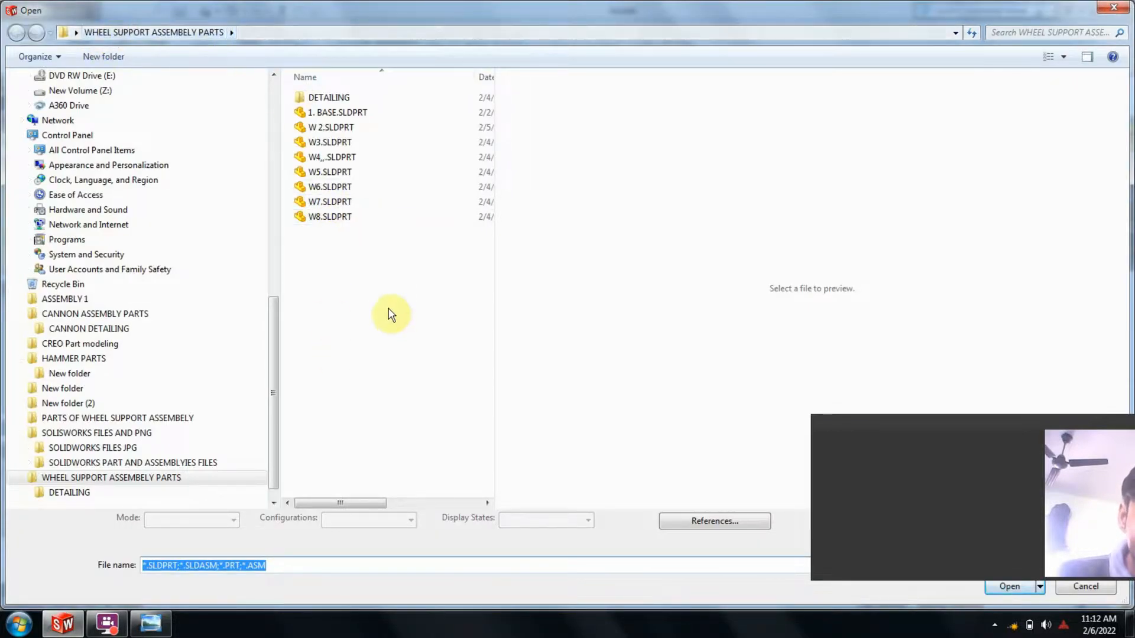
click(337, 113)
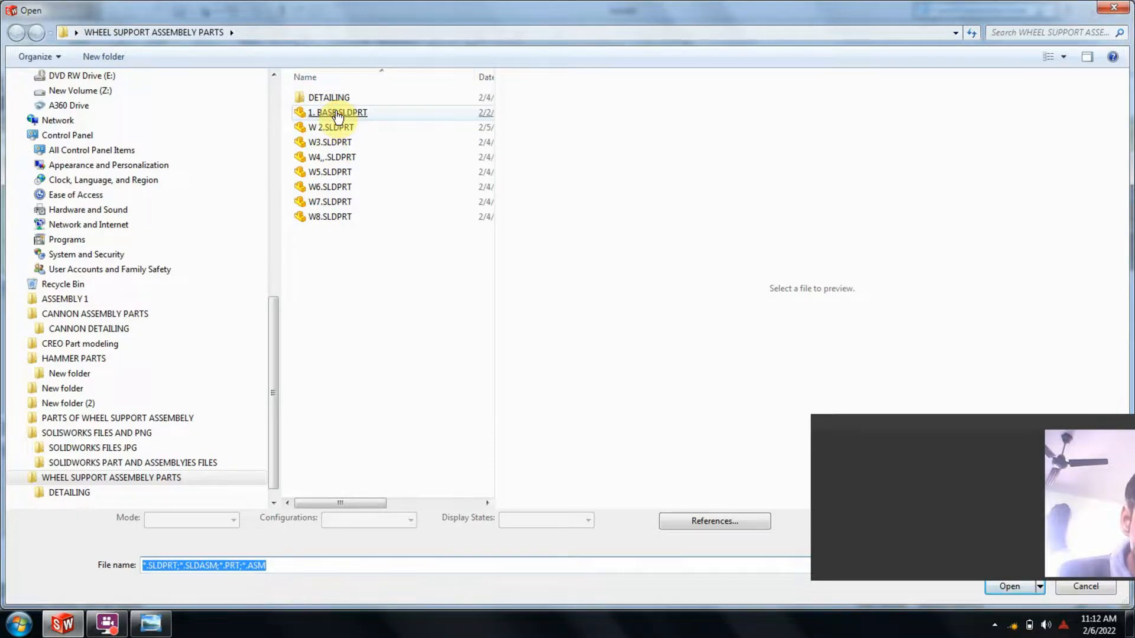
click(548, 311)
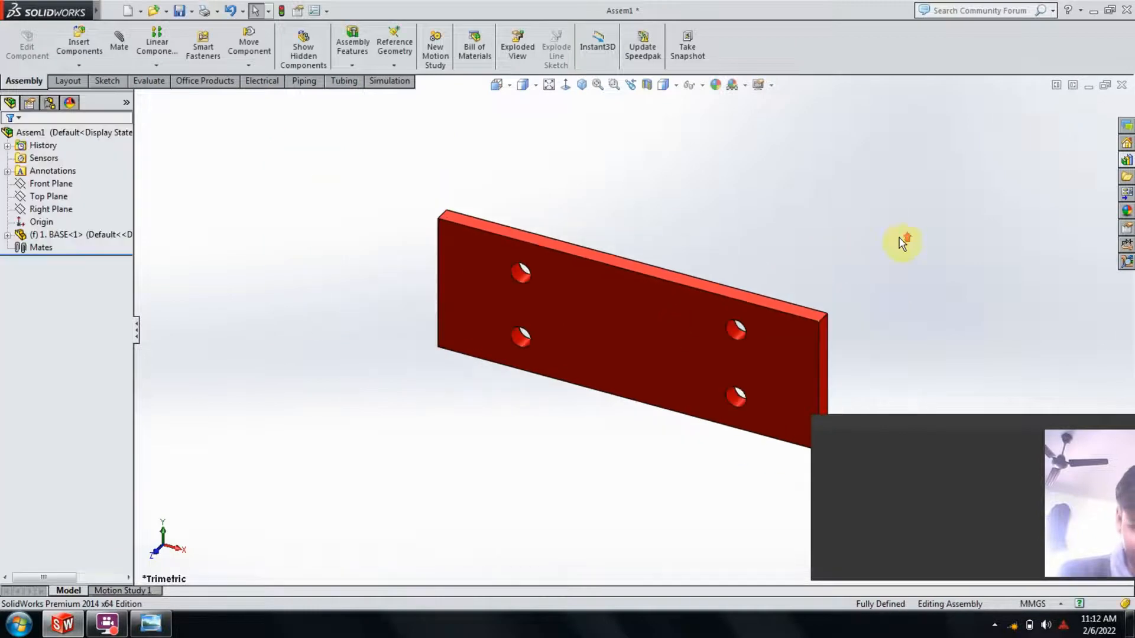
- Float the fixed base plate component and shift it slightly in the assembly space
click(641, 330)
right_click(642, 329)
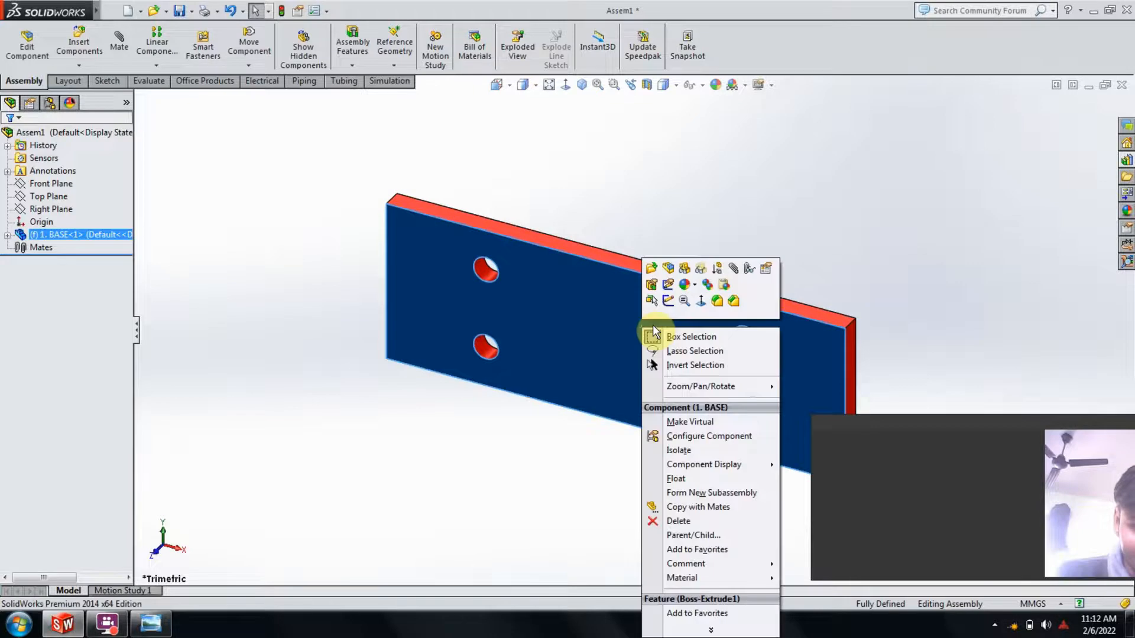
click(672, 482)
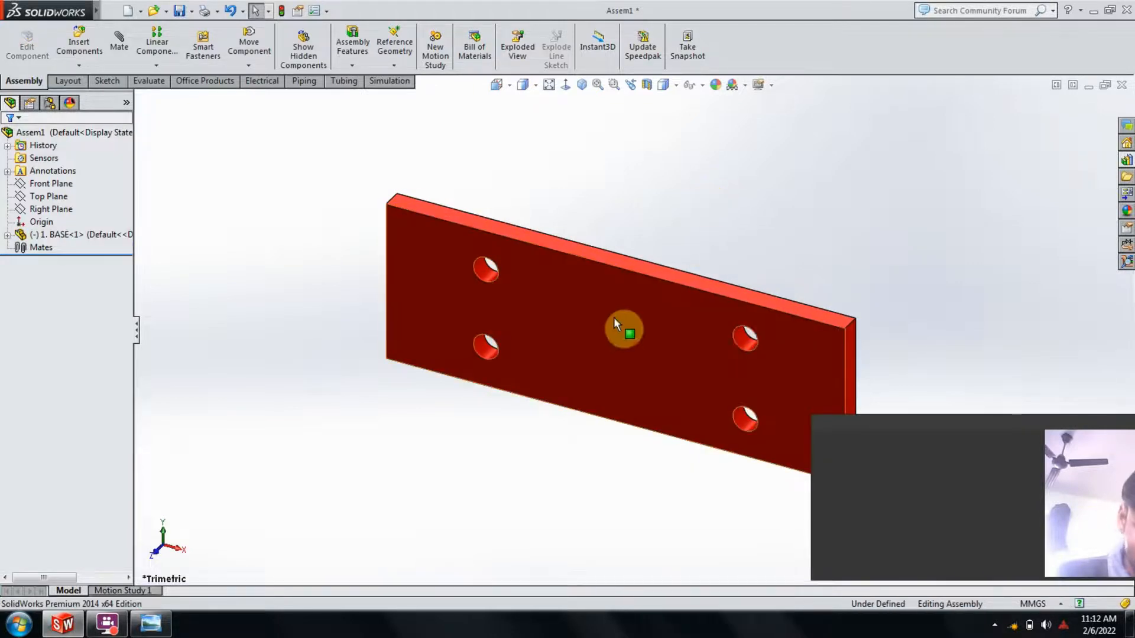
drag(611, 322, 574, 339)
click(649, 185)
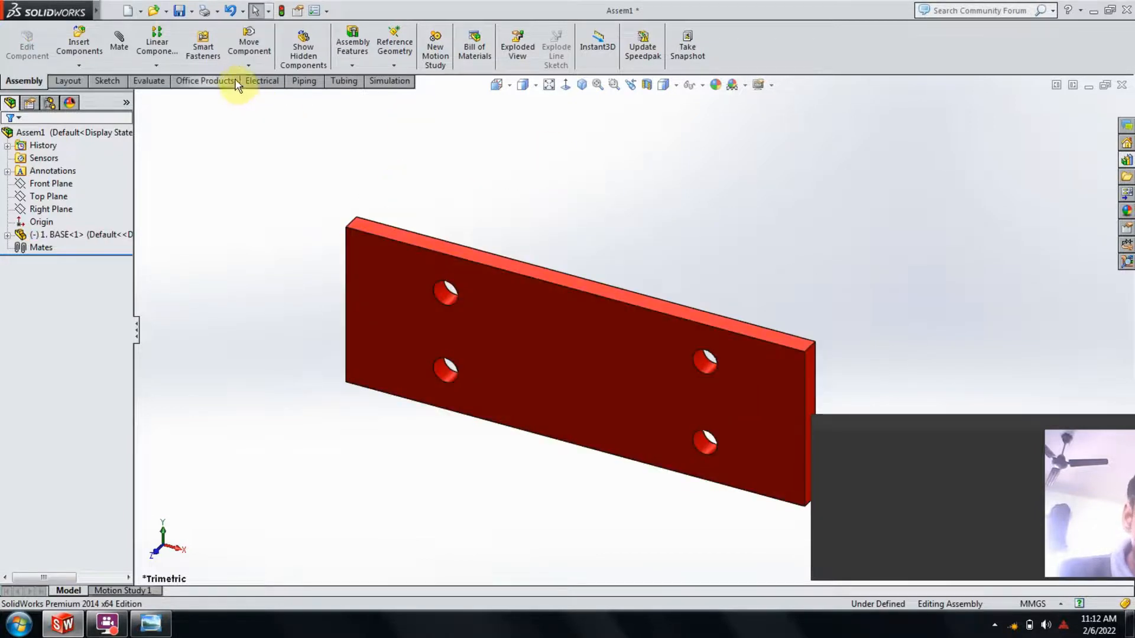
- Rotate the base plate freely with Rotate Component until it lies flat with its holes facing up
click(249, 67)
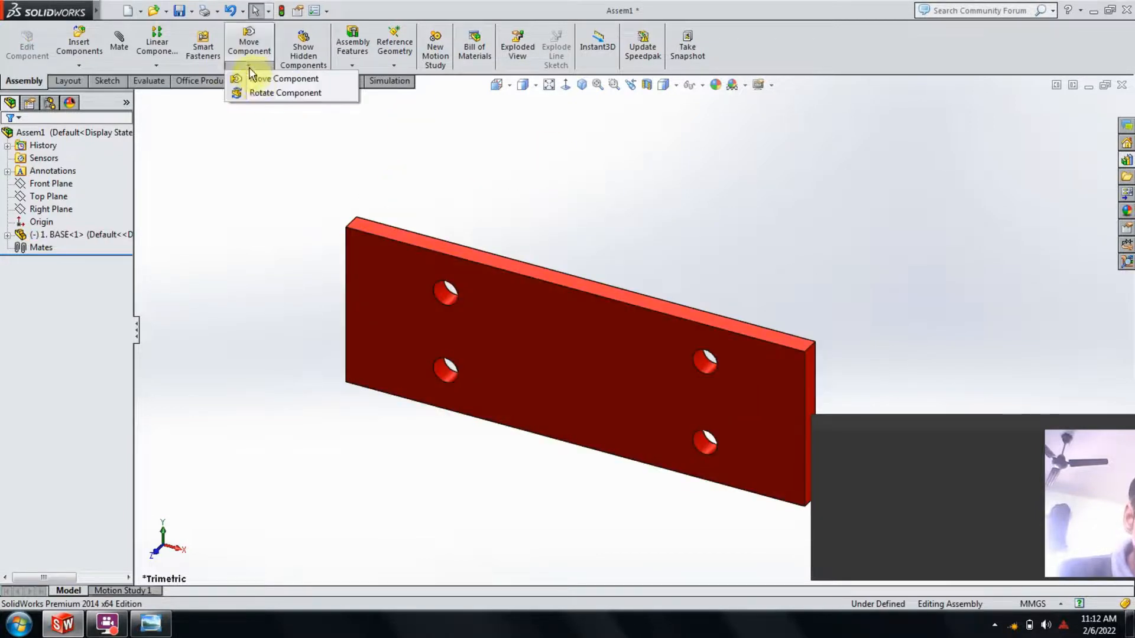
click(261, 94)
drag(519, 322, 555, 286)
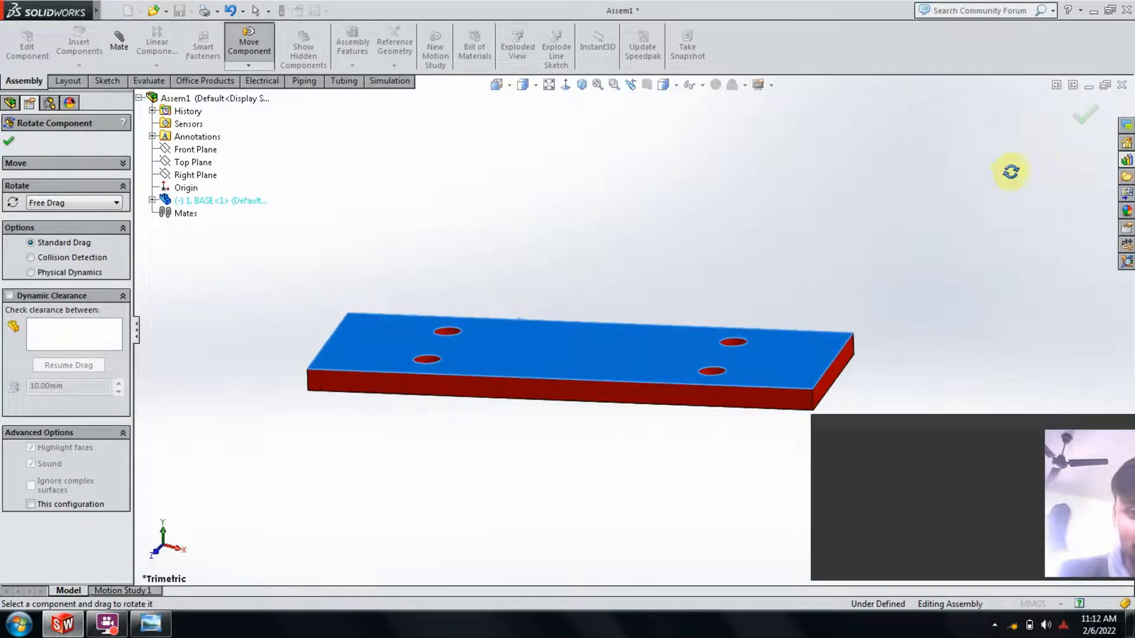
click(1085, 115)
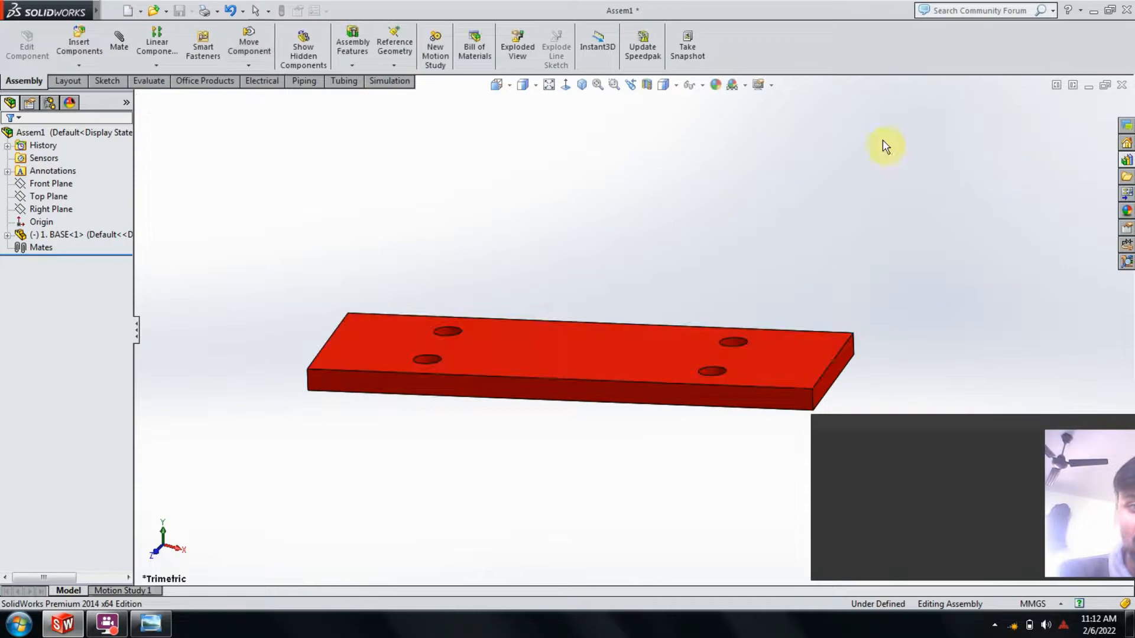
- Insert one W 2 bracket part and place it above the base plate
click(84, 67)
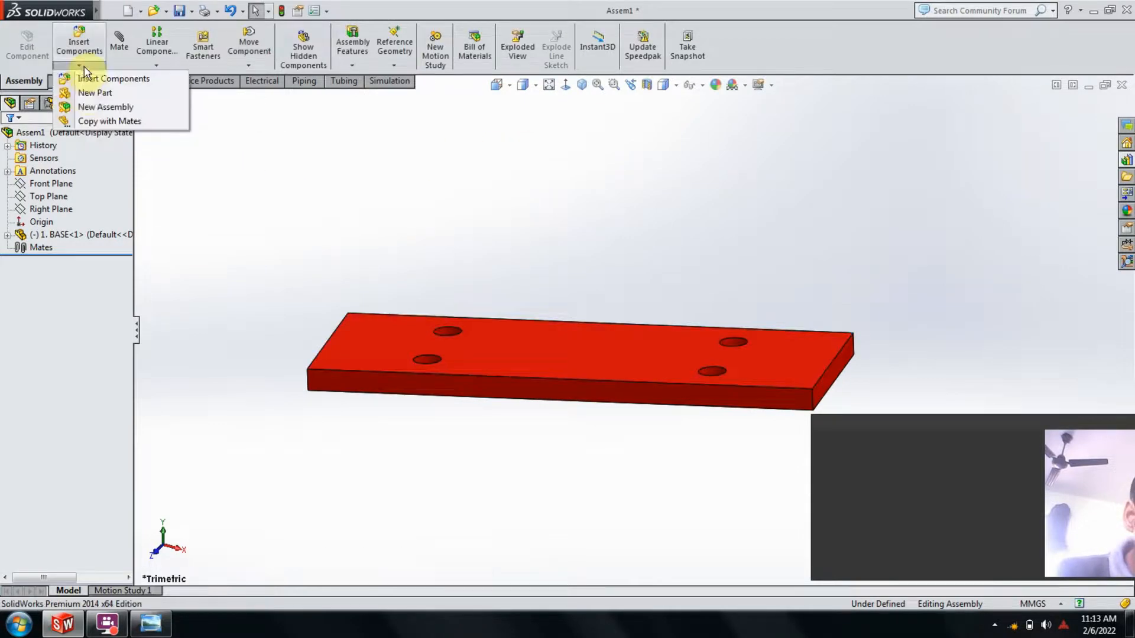
click(88, 79)
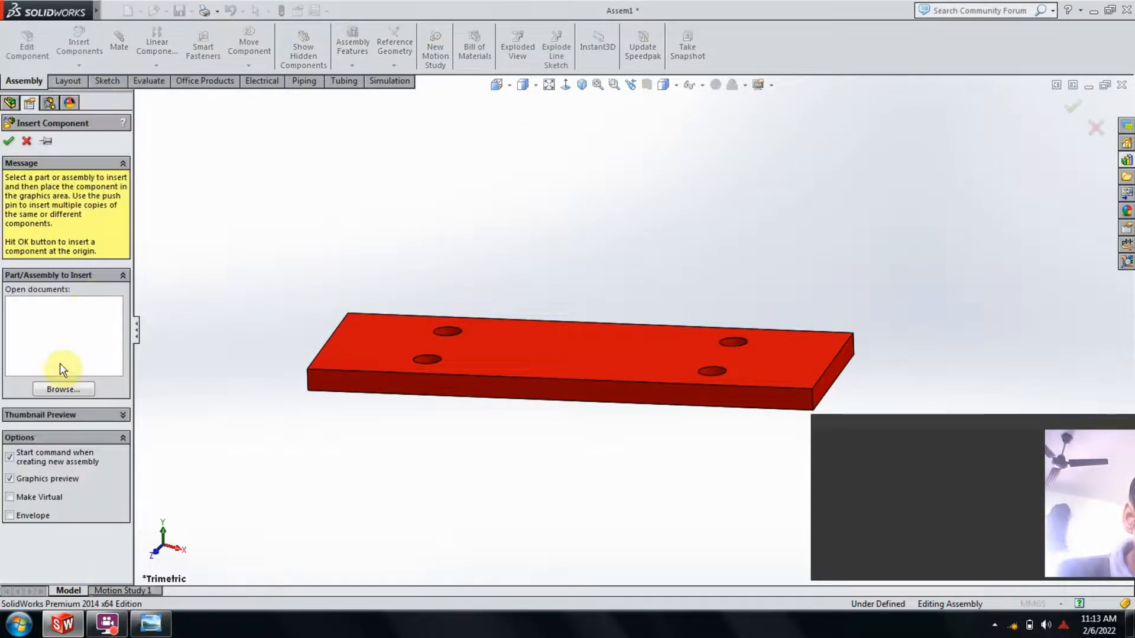
click(63, 388)
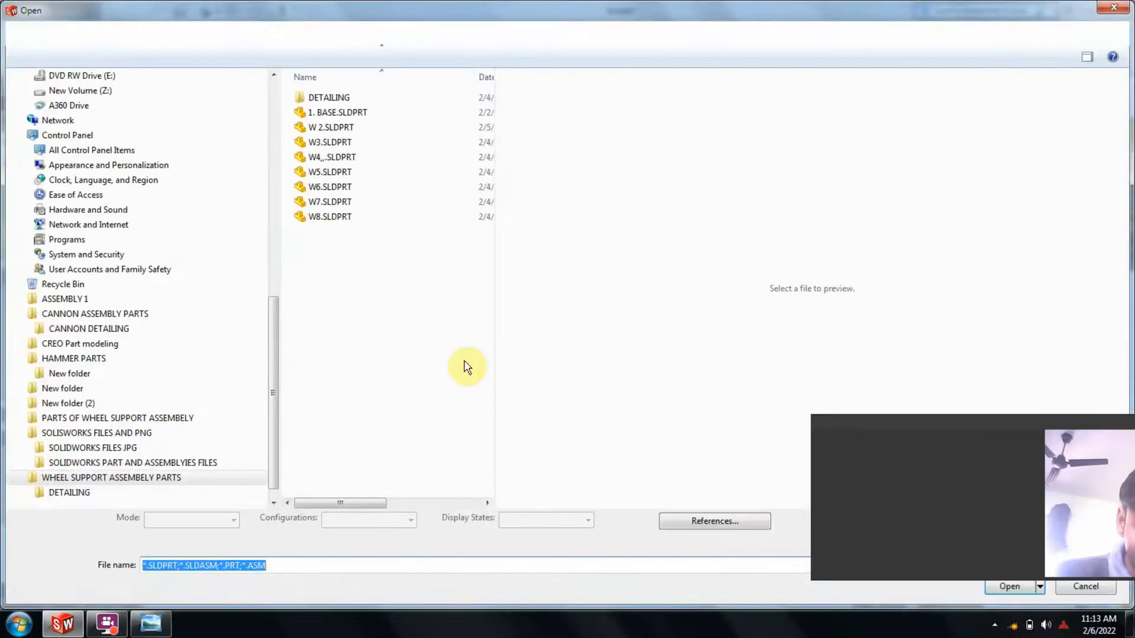
double_click(329, 143)
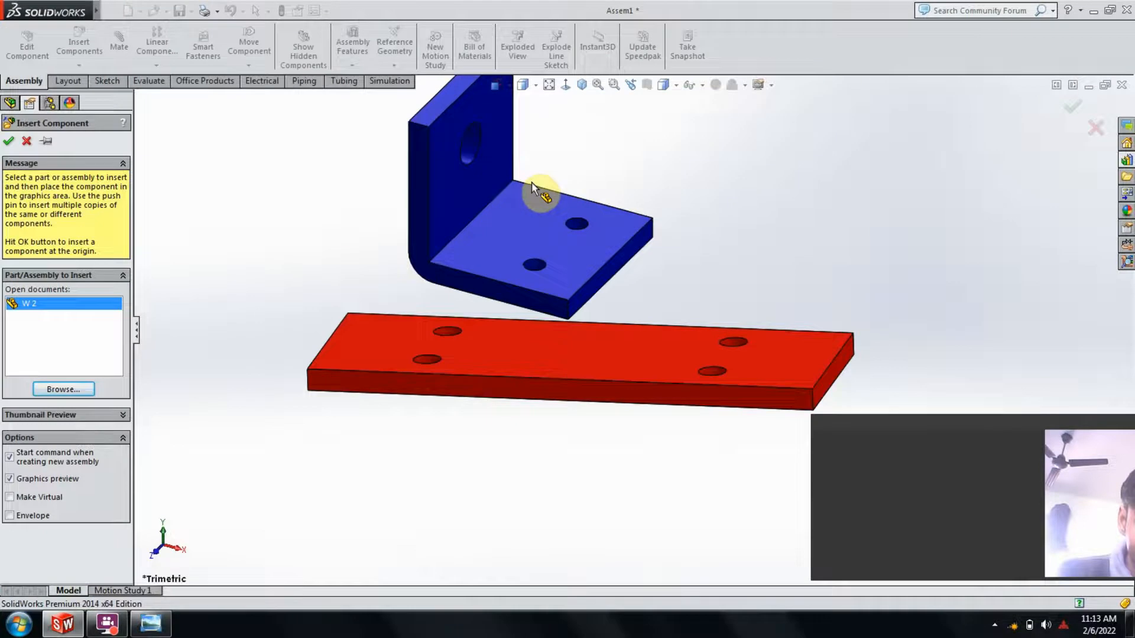
click(531, 182)
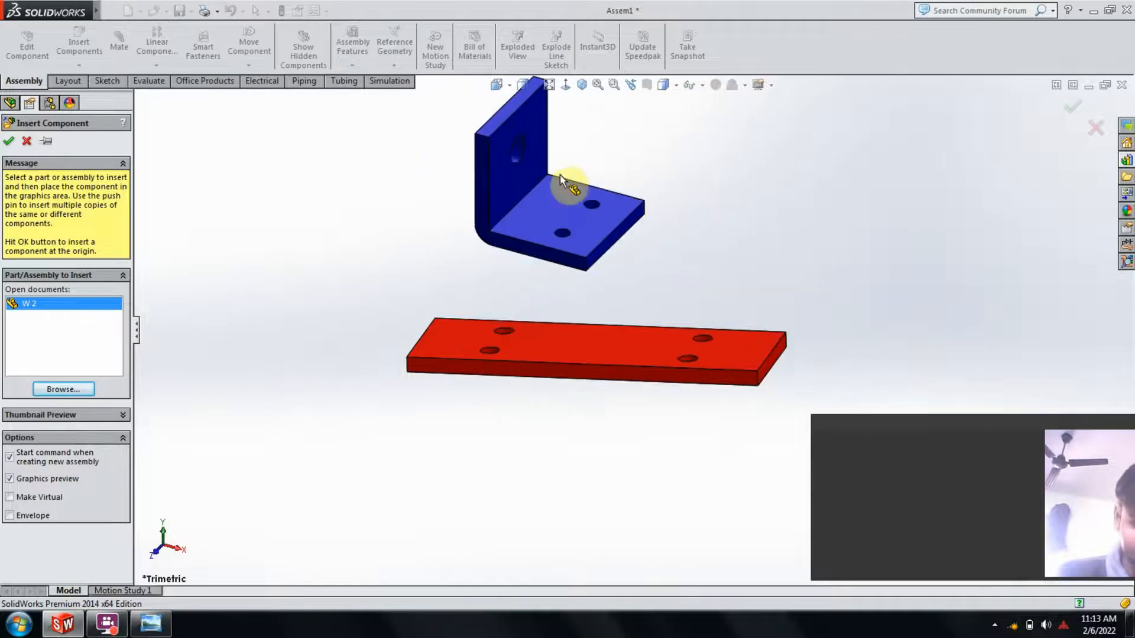
click(561, 177)
key(Escape)
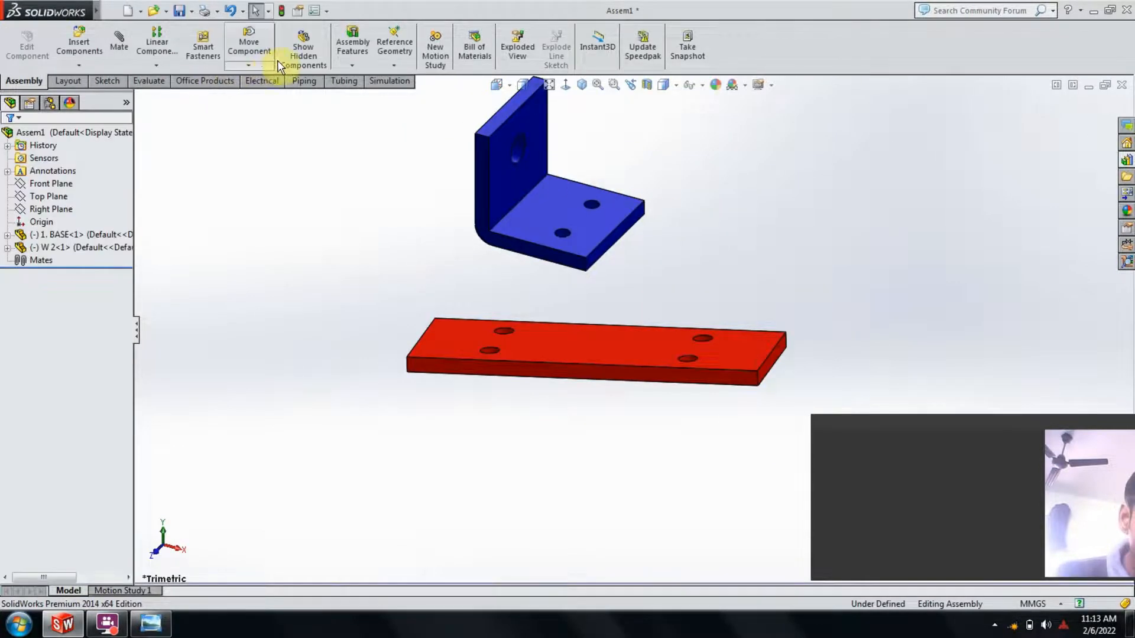
- Rotate the W 2 bracket with Rotate Component so its upright leg stands toward the middle of the base plate
click(265, 65)
click(266, 93)
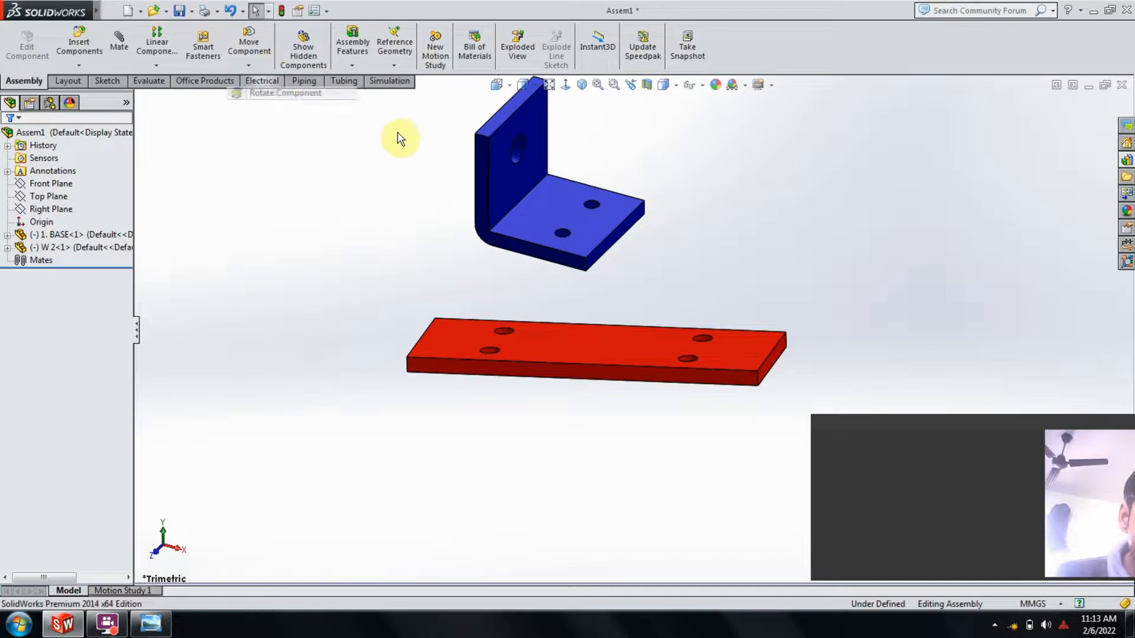
drag(544, 236, 959, 286)
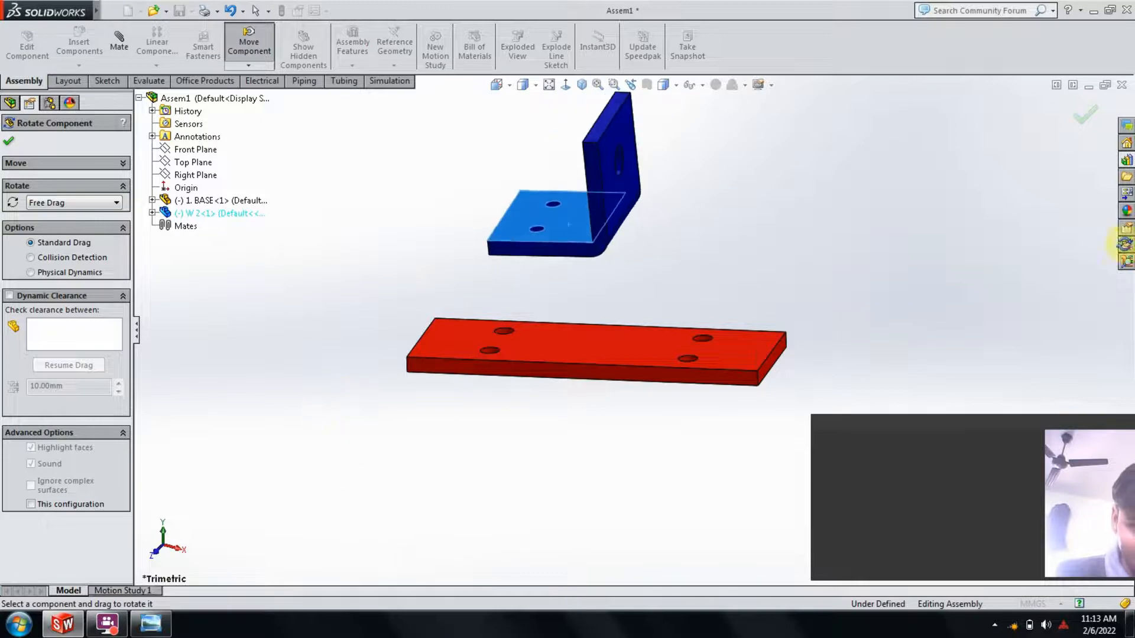
click(1085, 114)
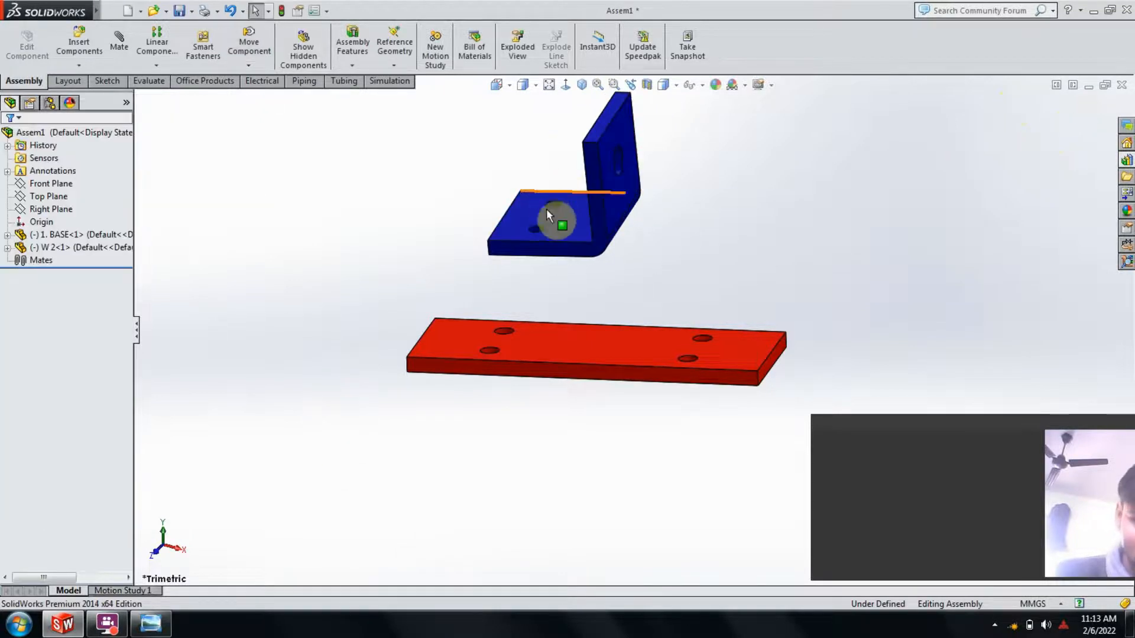
- Add a concentric mate between the rear hole in the bracket's flange and the rear-left hole of the base plate
scroll(548, 209, down, 3)
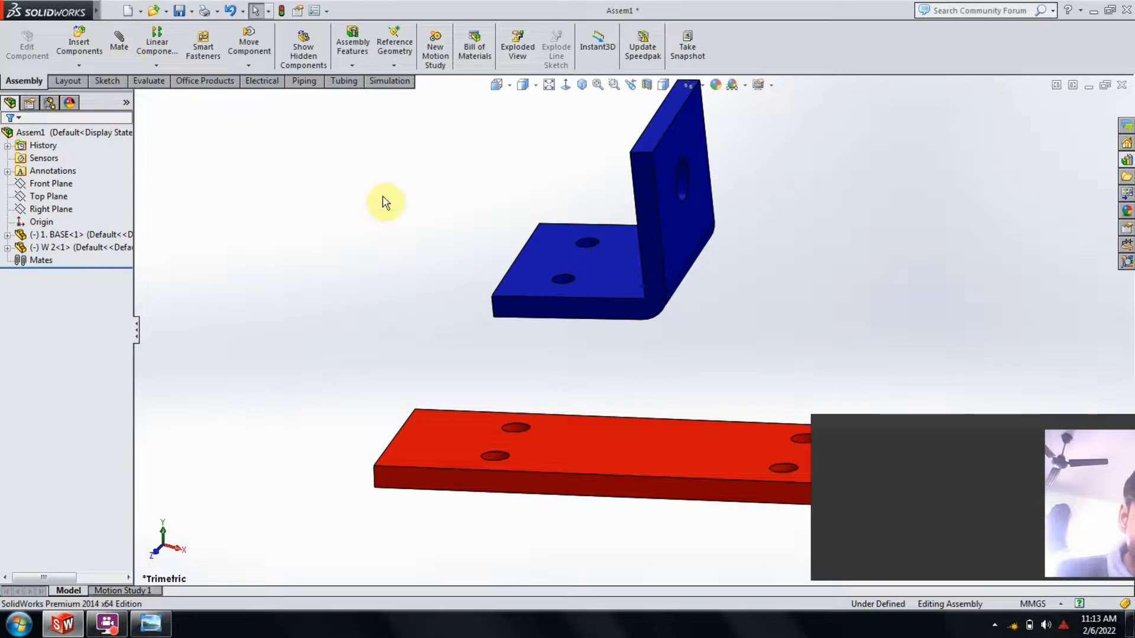
scroll(618, 354, up, 2)
middle_drag(618, 354, 587, 303)
middle_drag(656, 381, 647, 316)
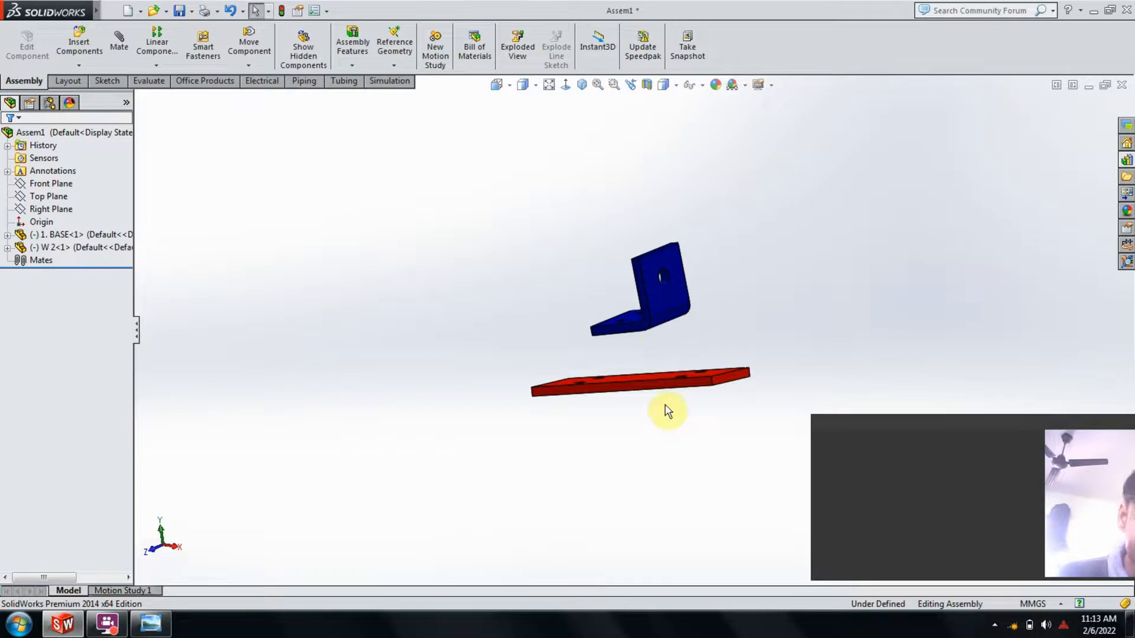
middle_drag(700, 457, 709, 425)
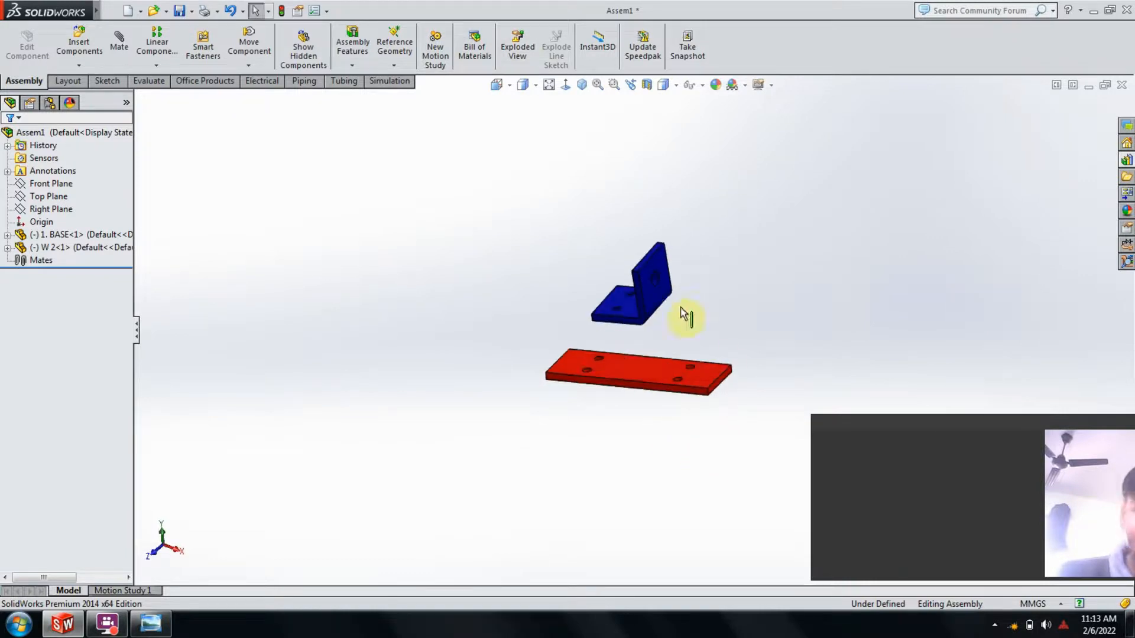
middle_drag(687, 325, 640, 336)
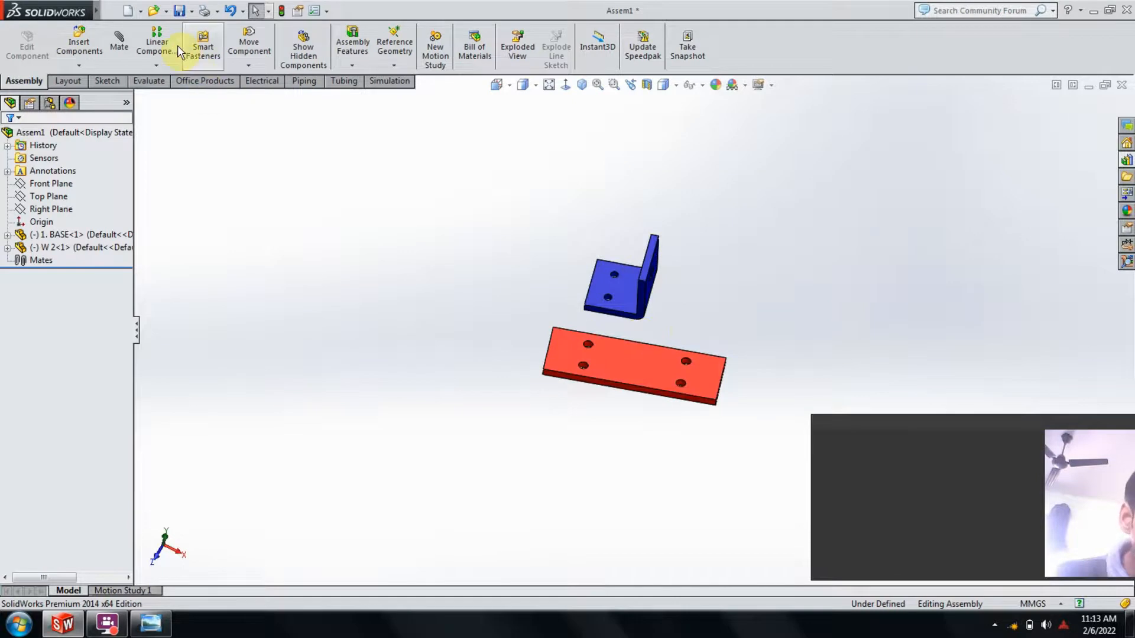
click(120, 41)
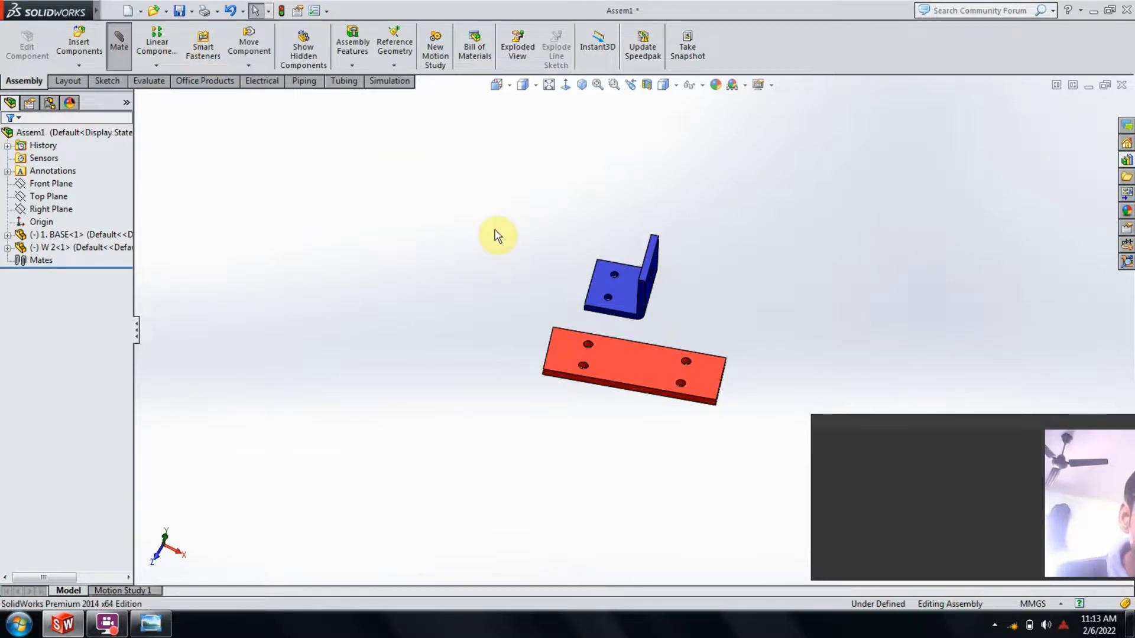
scroll(624, 290, down, 5)
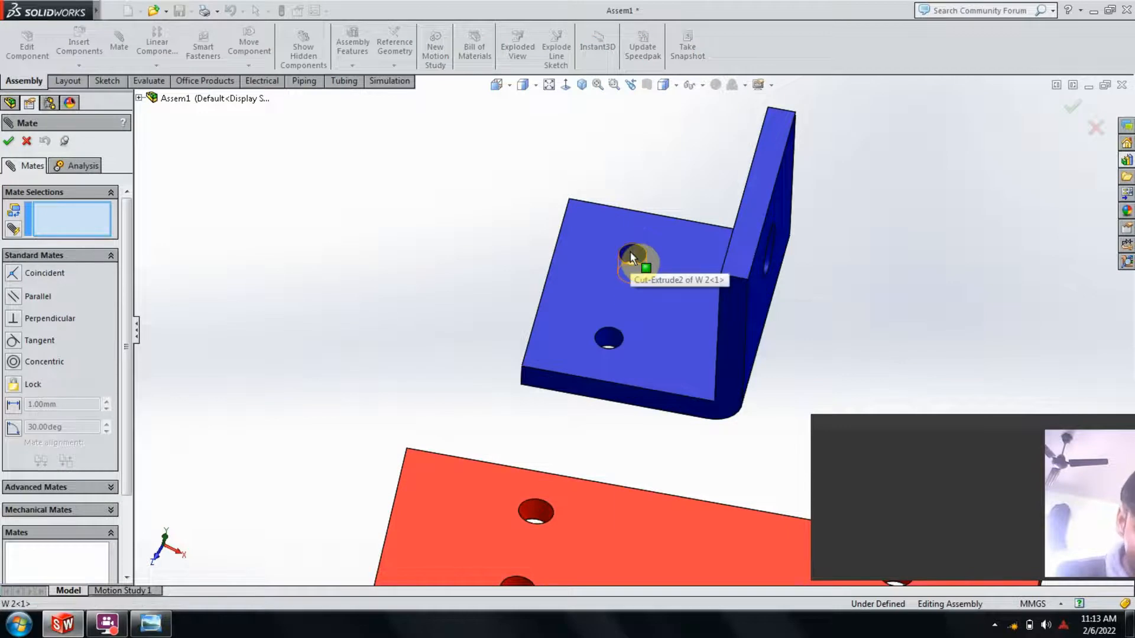
click(631, 257)
scroll(649, 319, up, 2)
scroll(594, 429, down, 2)
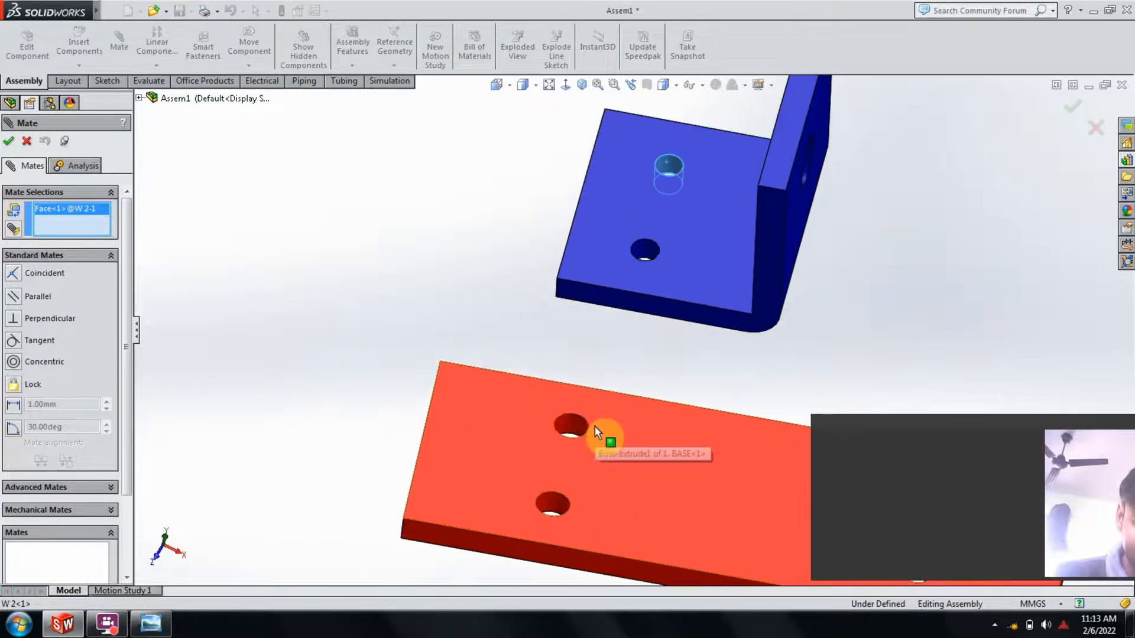
scroll(750, 157, down, 3)
scroll(720, 125, up, 1)
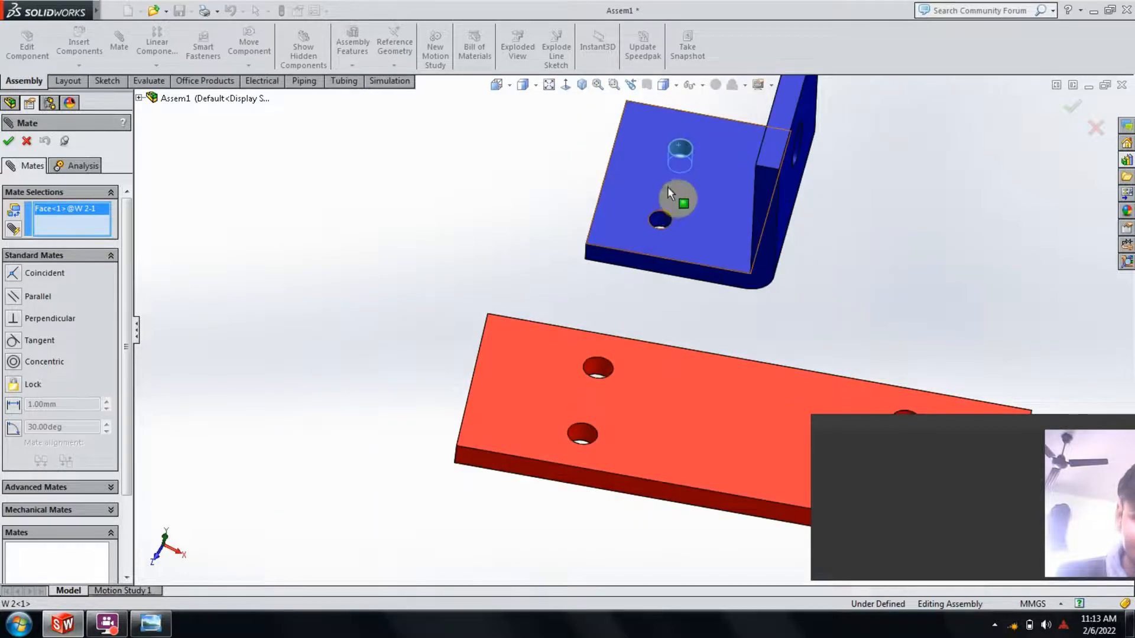
scroll(681, 301, up, 2)
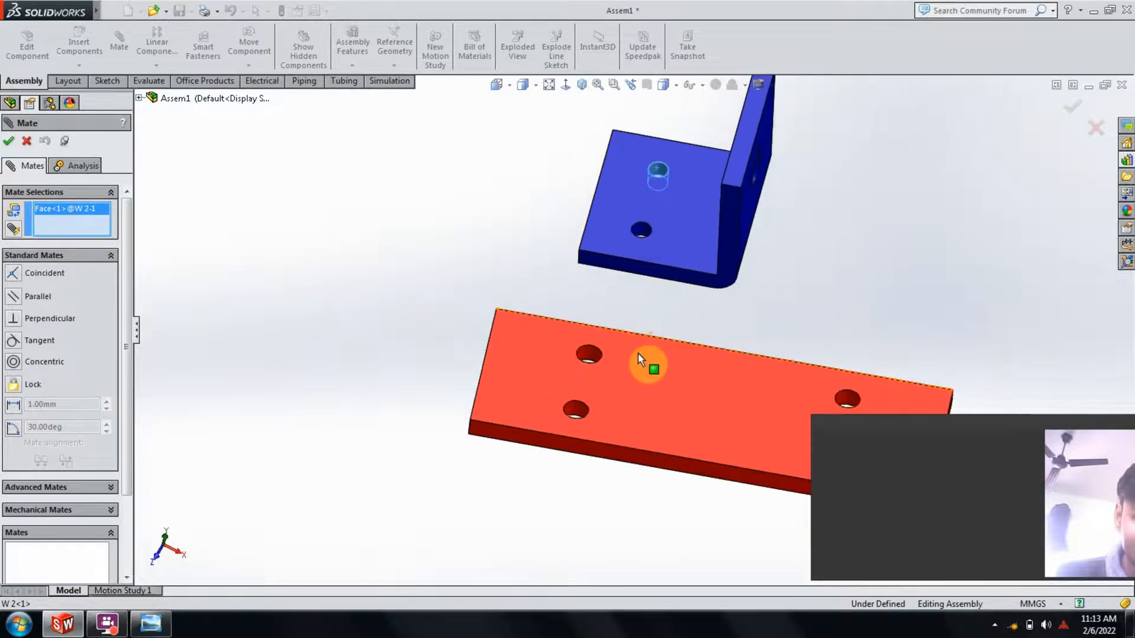
click(587, 352)
click(1074, 107)
scroll(534, 384, up, 2)
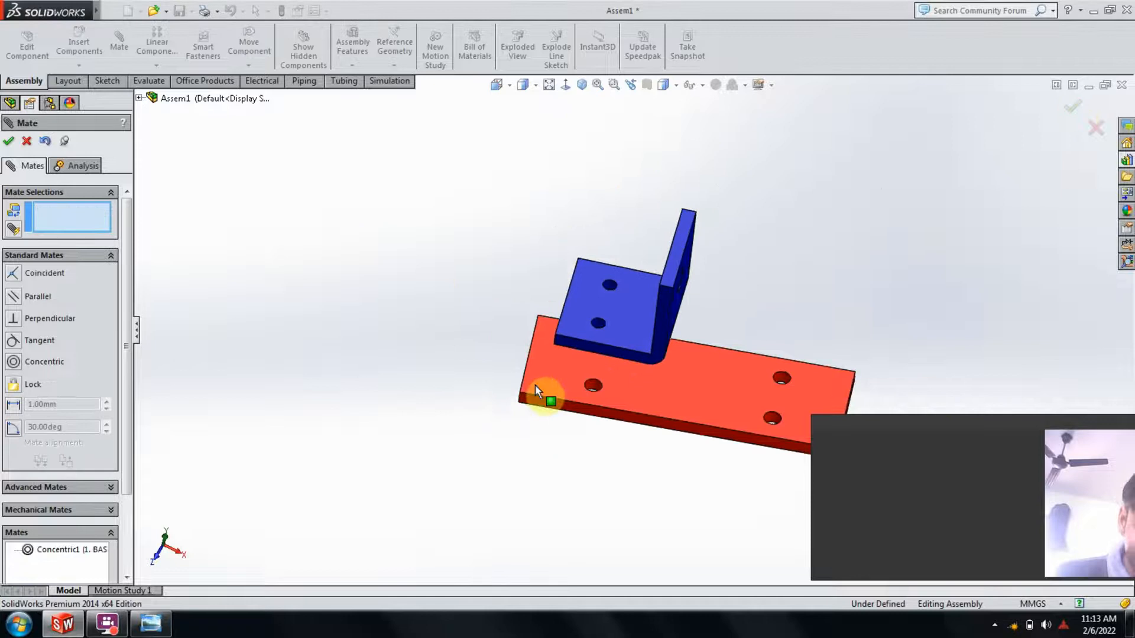
- Add a coincident mate between the bracket's front side face and the base plate's long front edge face
click(558, 345)
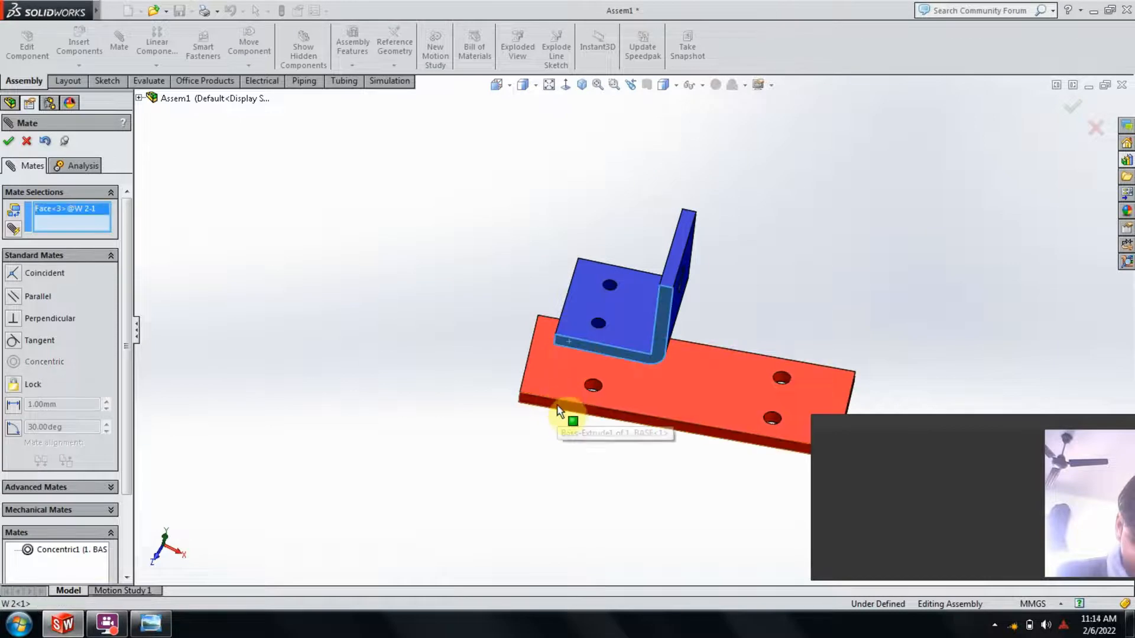
click(557, 404)
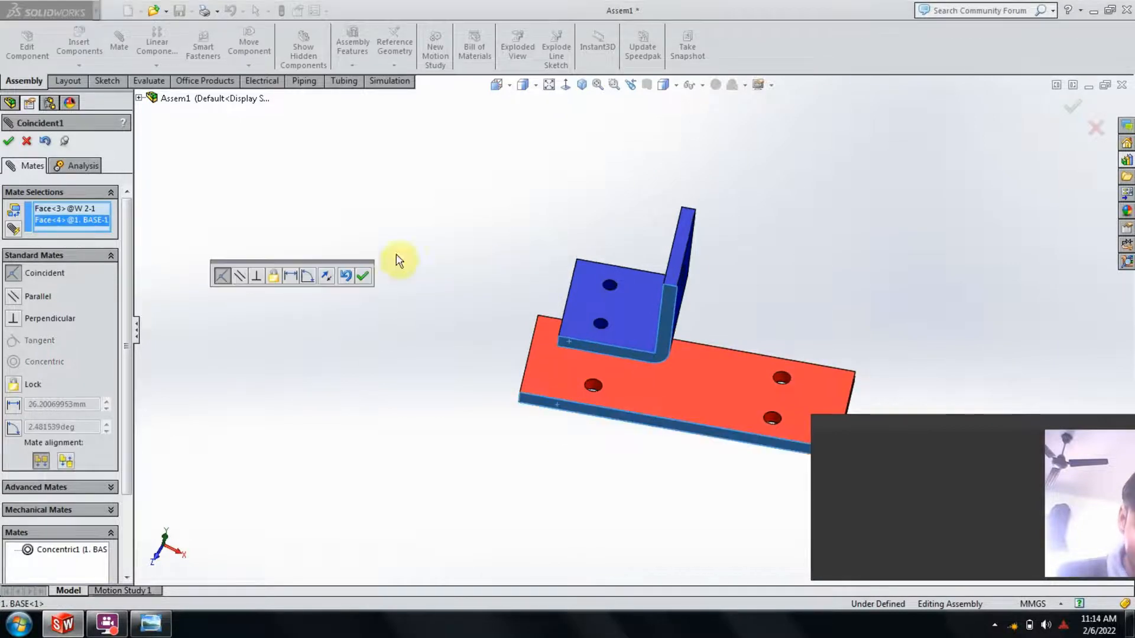
click(363, 276)
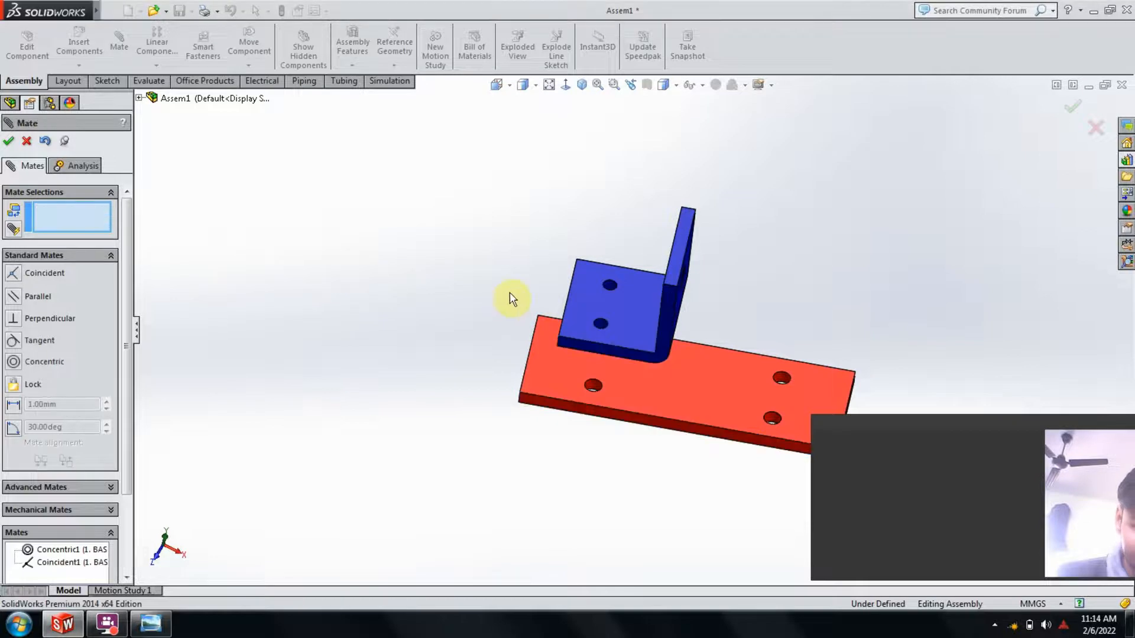
- Add a coincident mate between the underside of the W 2 bracket's flange and the top face of the base plate, and finish mating
scroll(513, 299, down, 1)
middle_drag(513, 298, 627, 184)
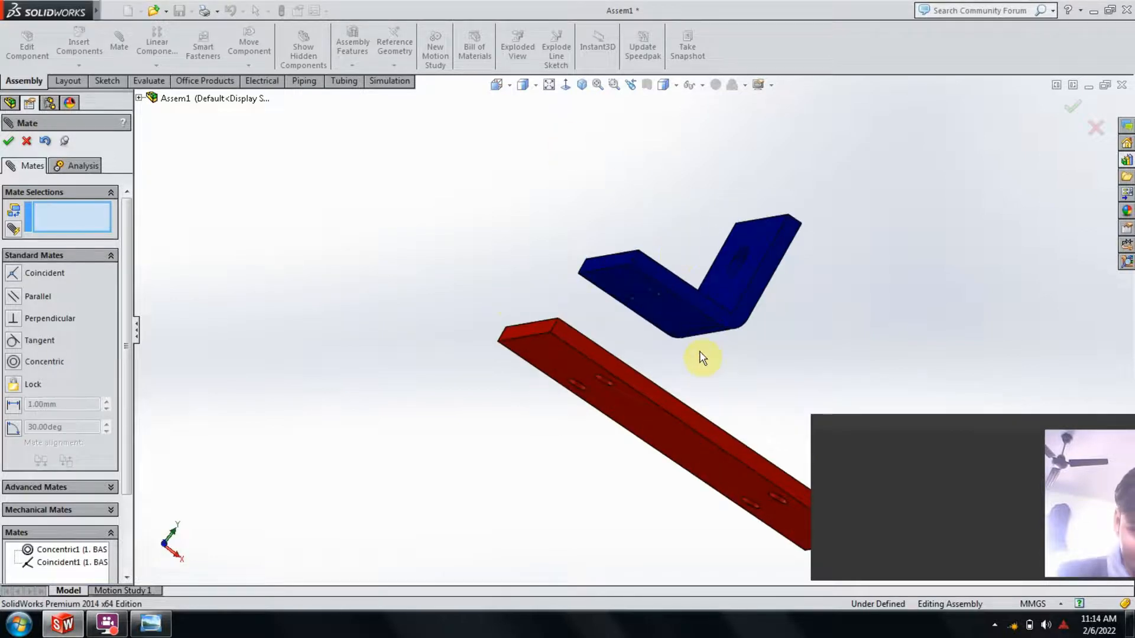
click(689, 310)
middle_drag(693, 330, 651, 434)
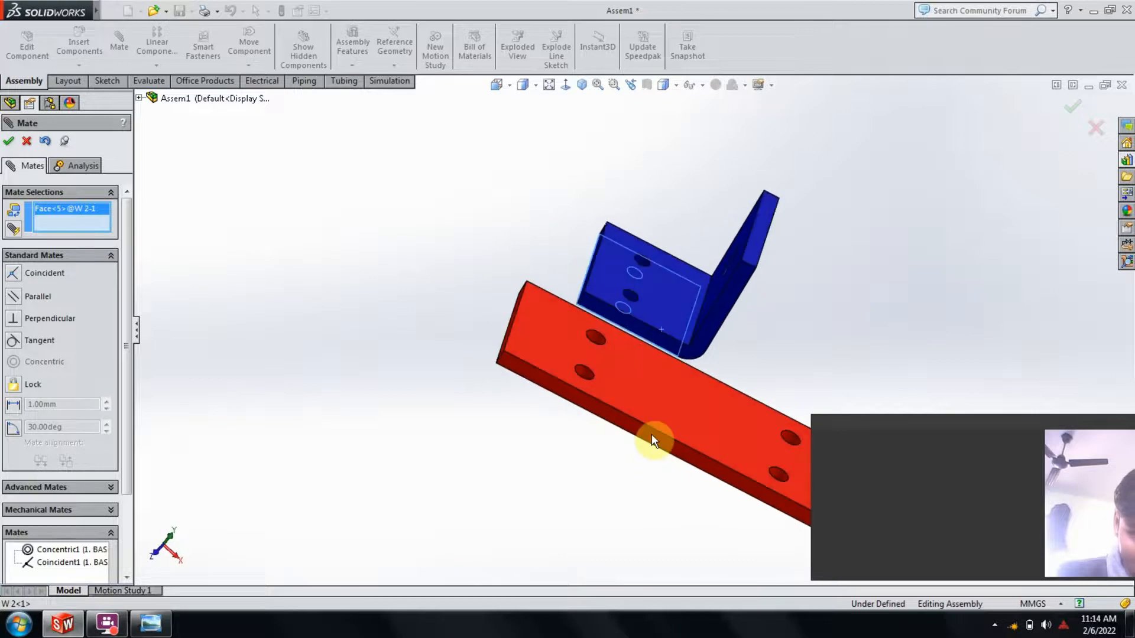
click(648, 404)
click(1046, 132)
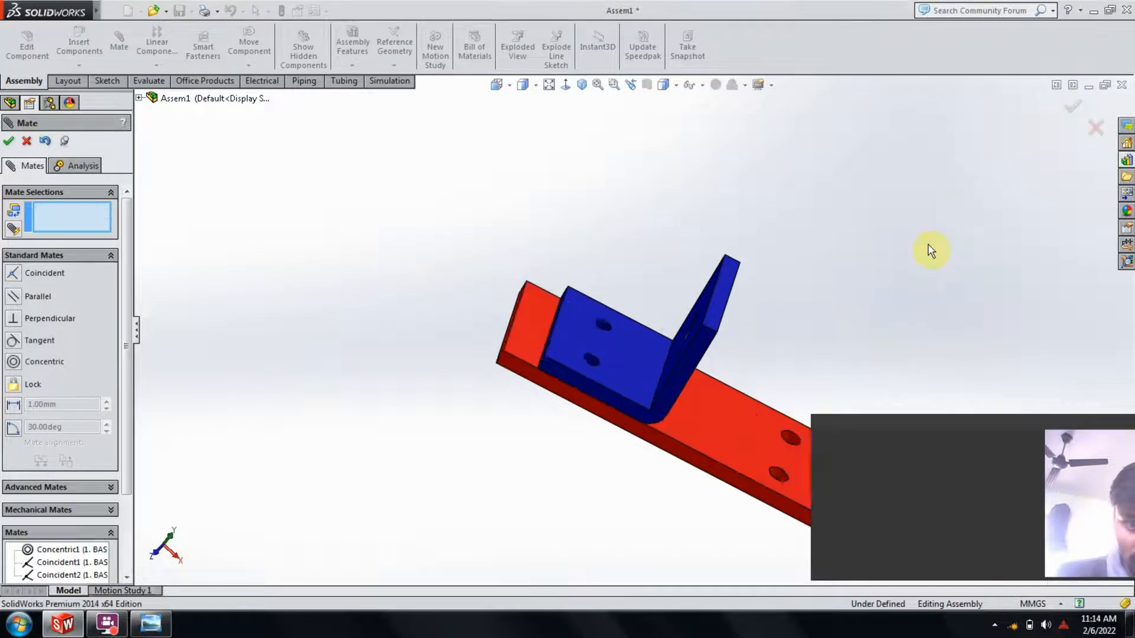
middle_drag(679, 288, 685, 373)
click(8, 141)
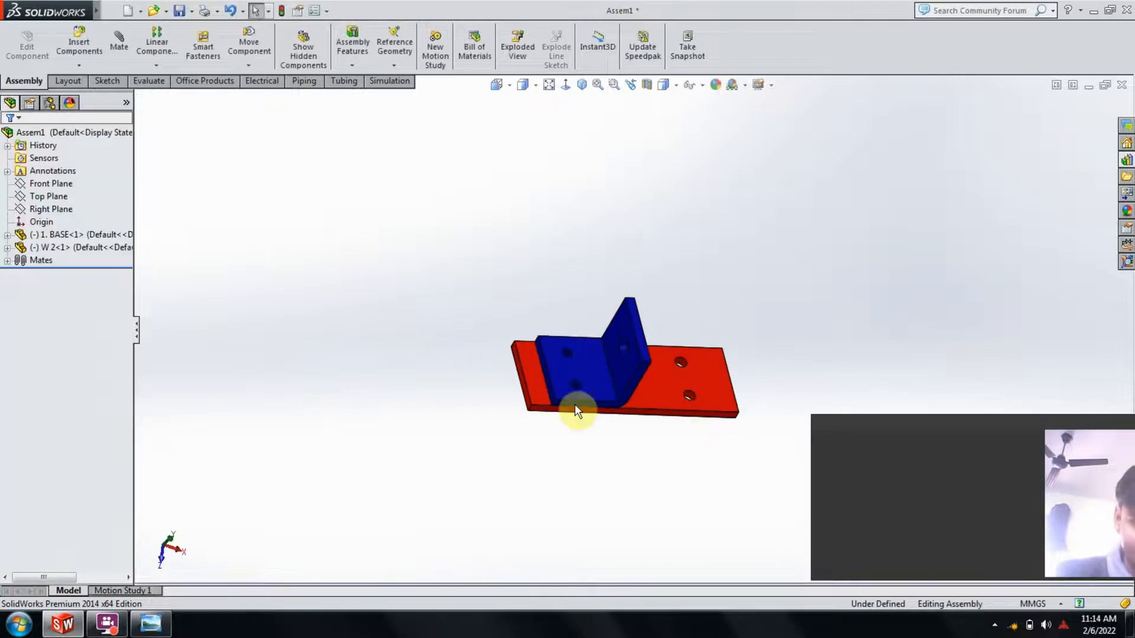
middle_drag(574, 403, 550, 413)
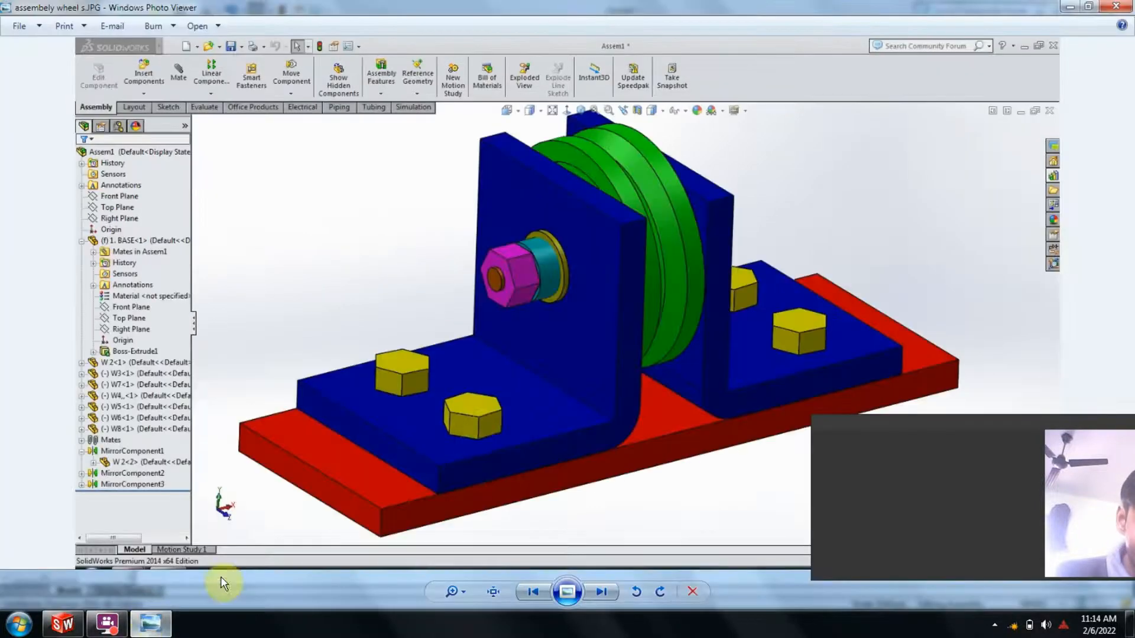
- Check the assembly reference picture in Windows Photo Viewer, and mirror the W 2 bracket about the base part's Right Plane with Mirror Components
click(151, 623)
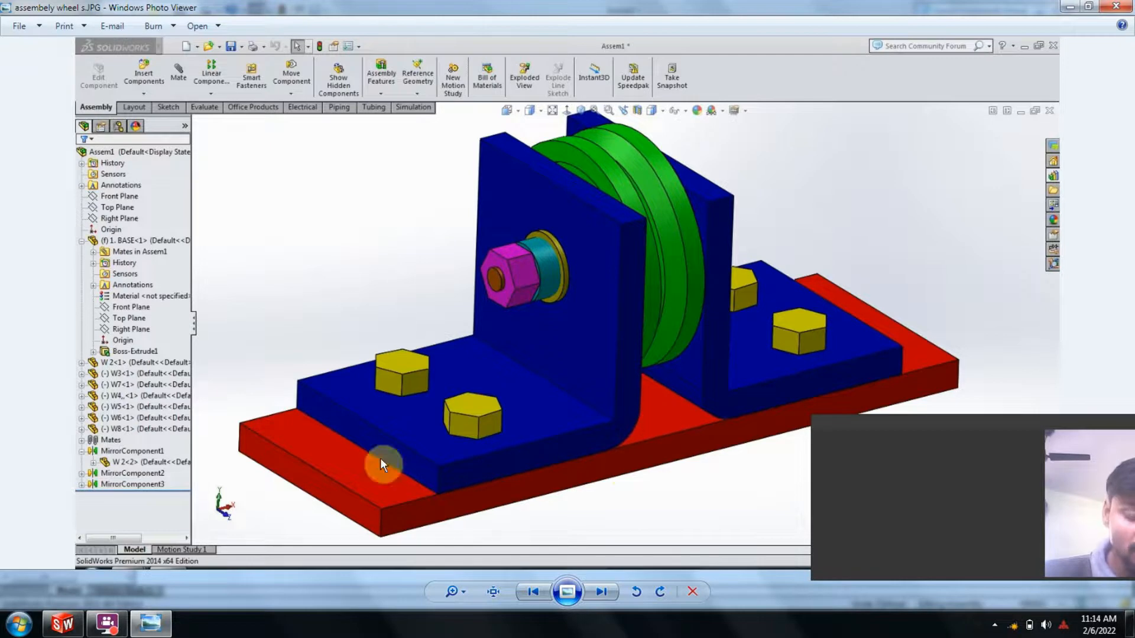
click(140, 625)
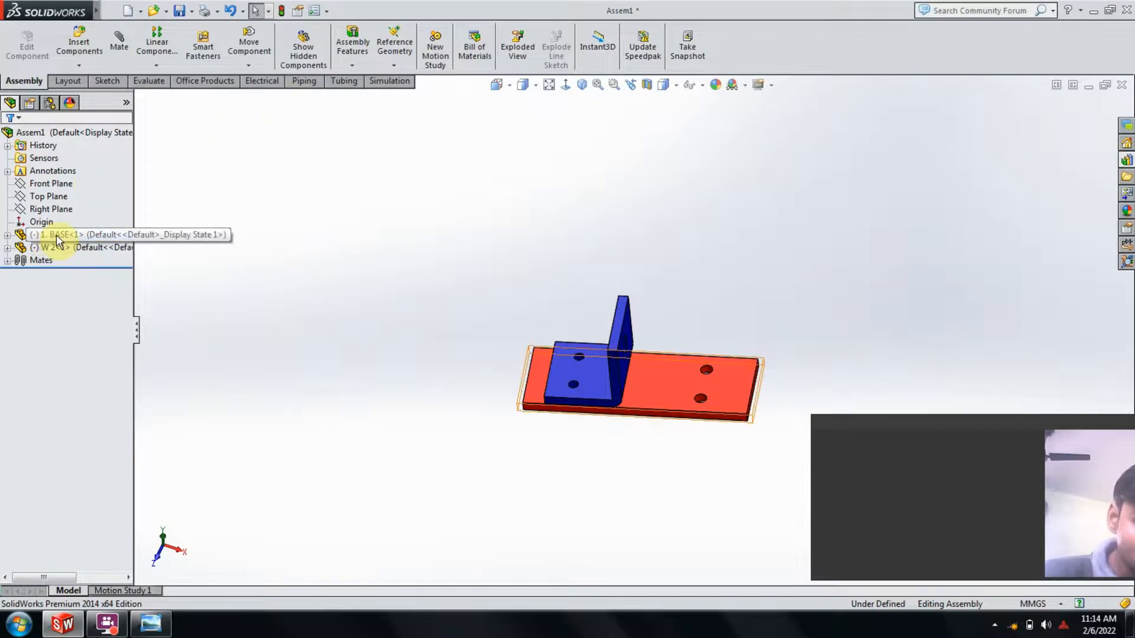
click(8, 234)
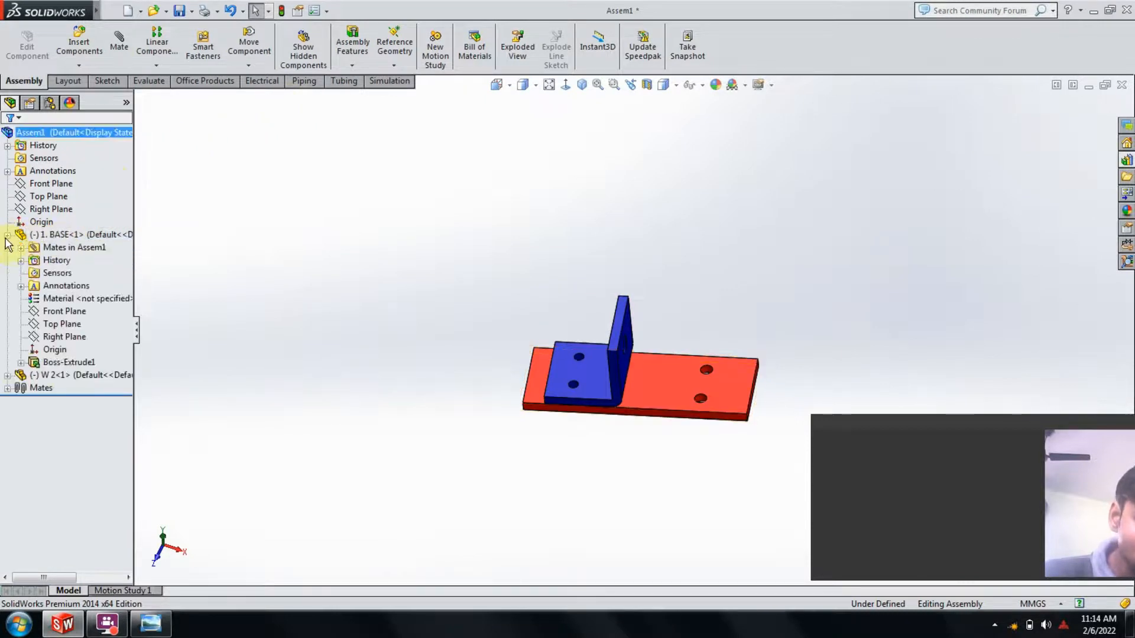
click(56, 334)
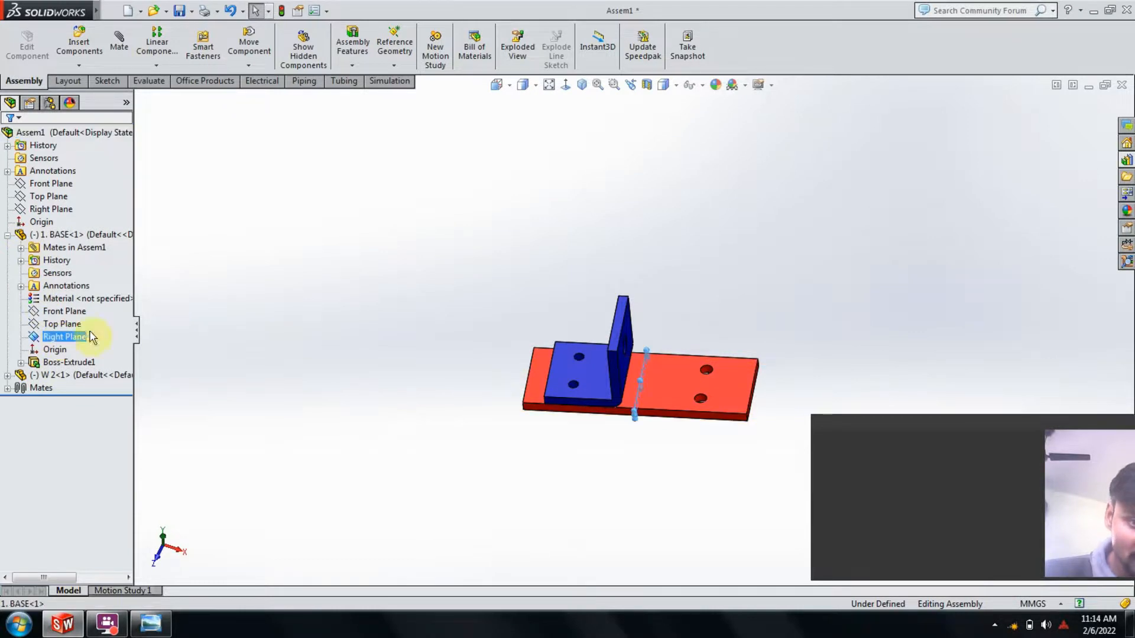
click(173, 69)
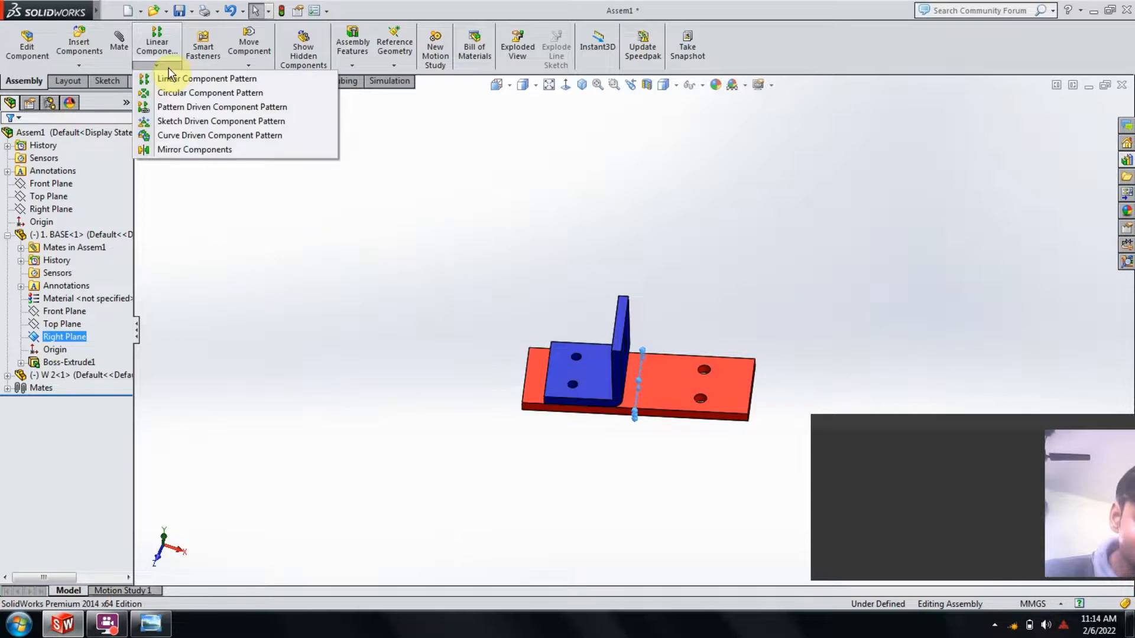
click(189, 151)
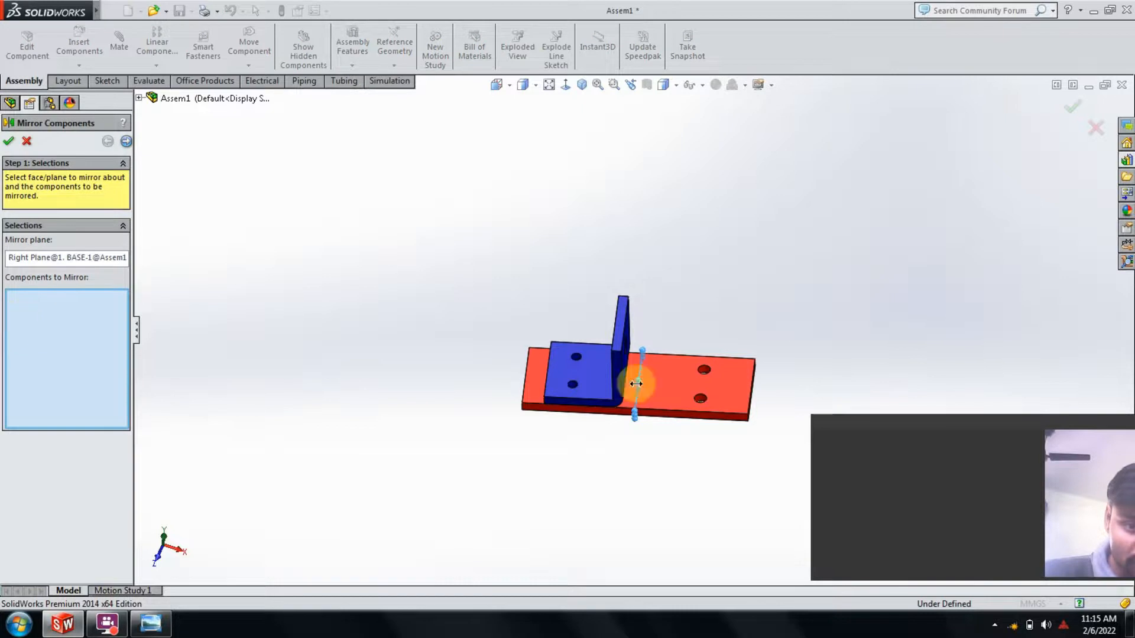
click(607, 385)
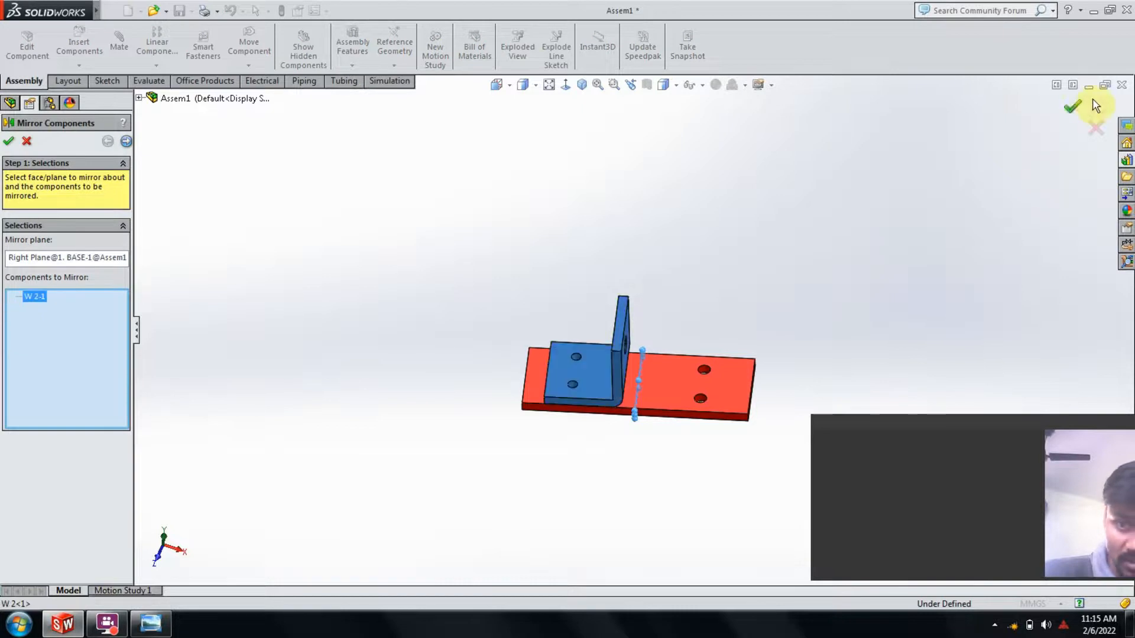
click(1072, 107)
click(553, 205)
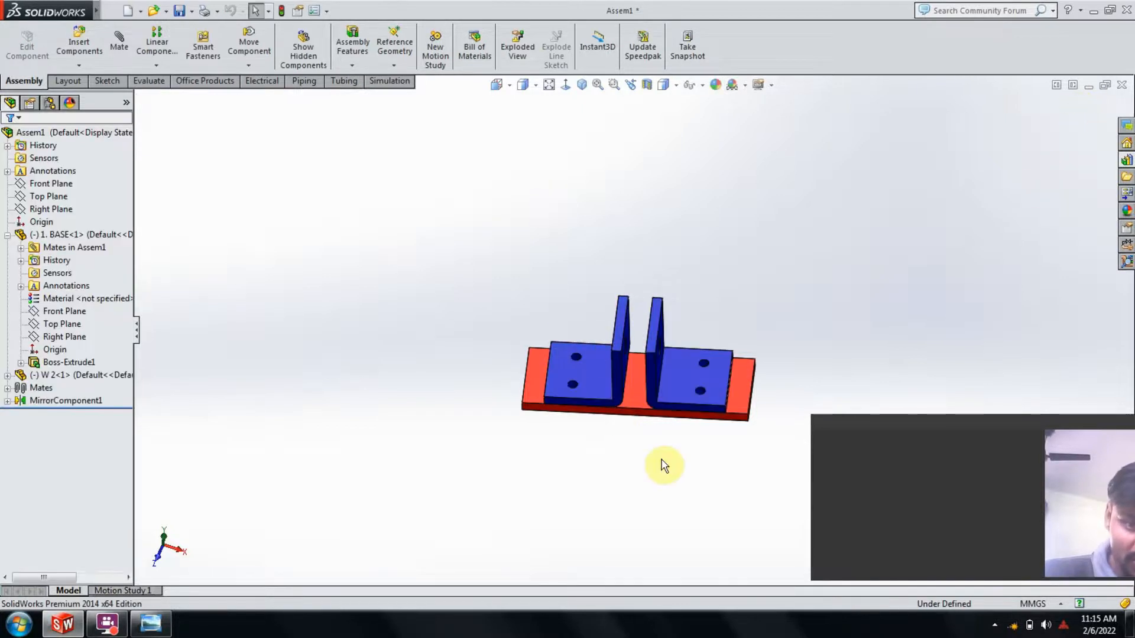
- Insert the W7 wheel part from the WHEEL SUPPORT ASSEMBLY PARTS folder and place it beside the brackets
mouse_move(731, 468)
middle_down()
mouse_move(709, 395)
mouse_move(727, 466)
mouse_move(729, 413)
mouse_move(731, 479)
mouse_move(709, 471)
mouse_move(795, 288)
mouse_move(770, 359)
mouse_move(751, 345)
mouse_move(735, 276)
mouse_move(762, 333)
mouse_move(748, 322)
middle_up()
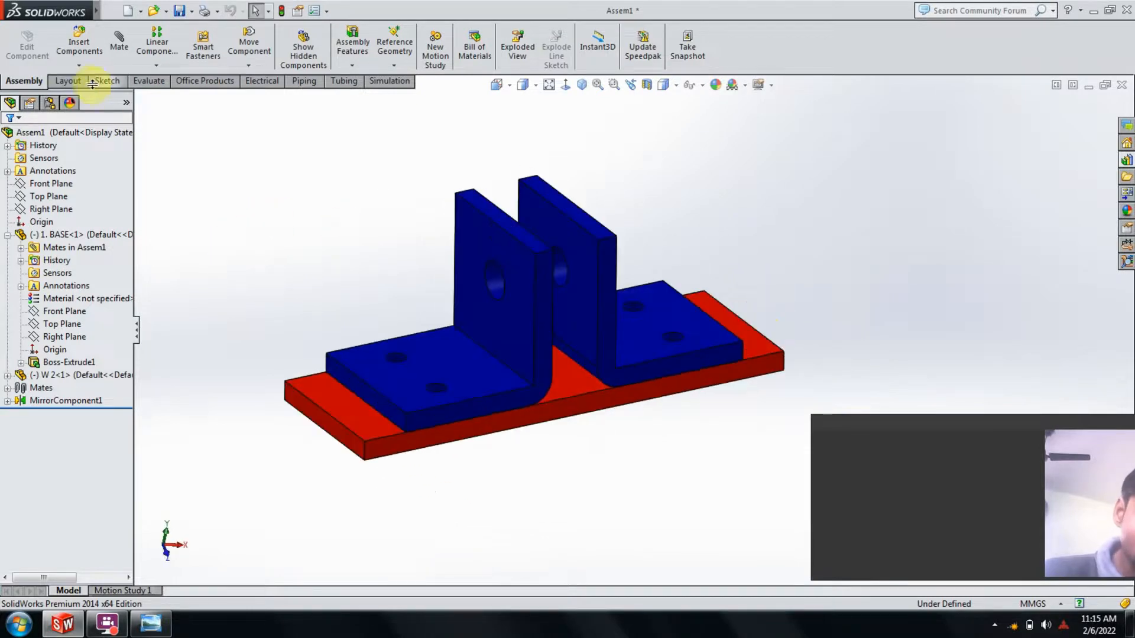
click(79, 65)
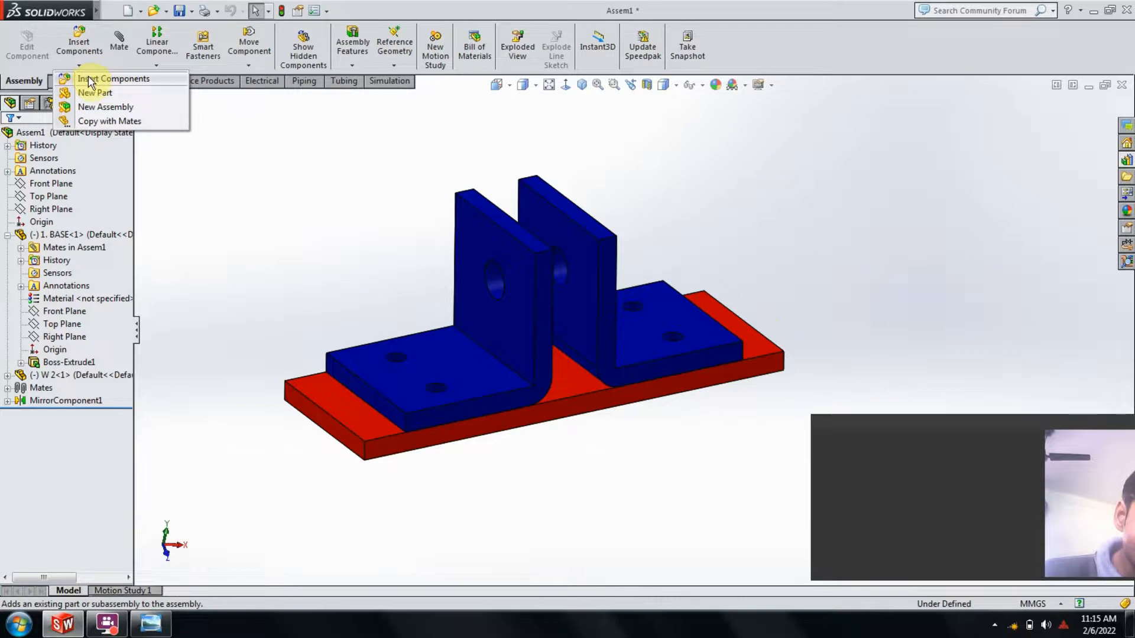
click(92, 81)
click(64, 390)
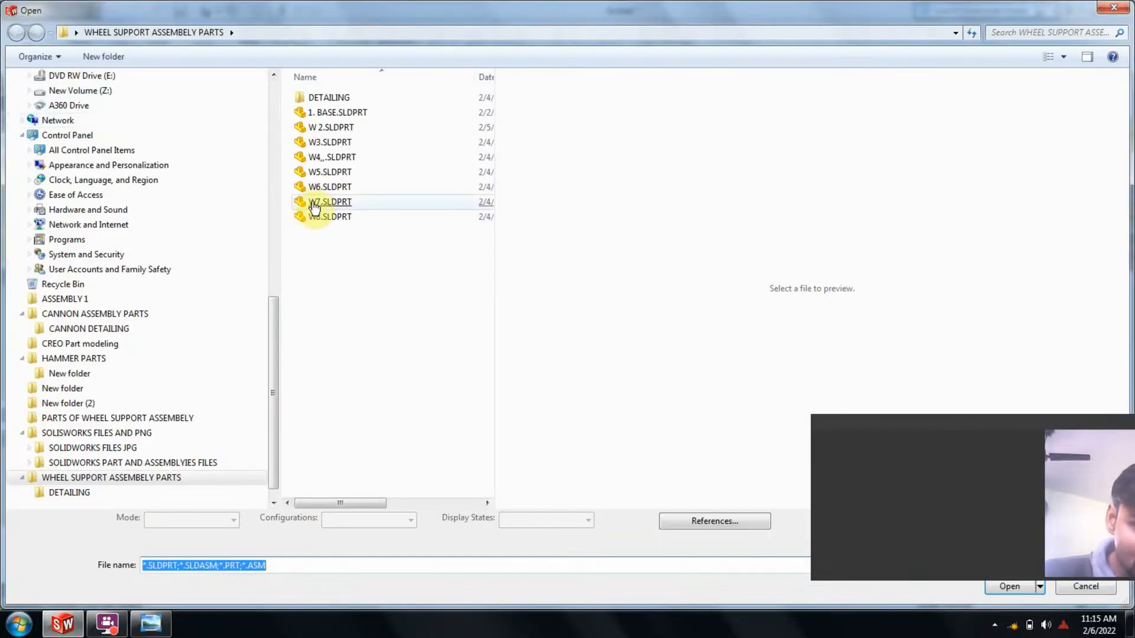
click(311, 203)
double_click(316, 204)
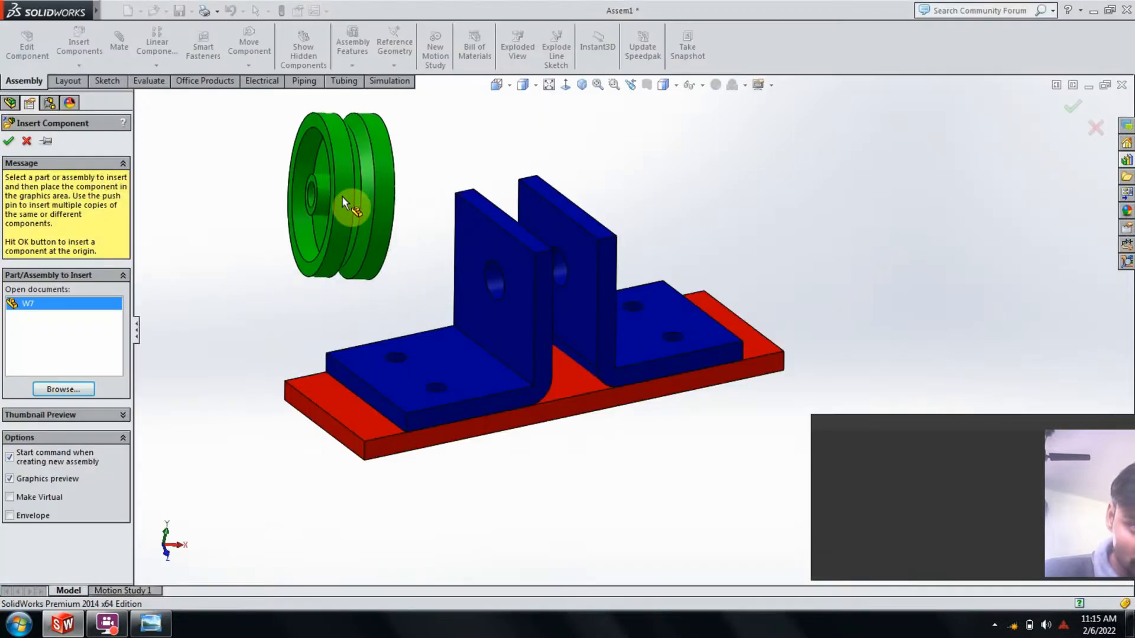
click(360, 194)
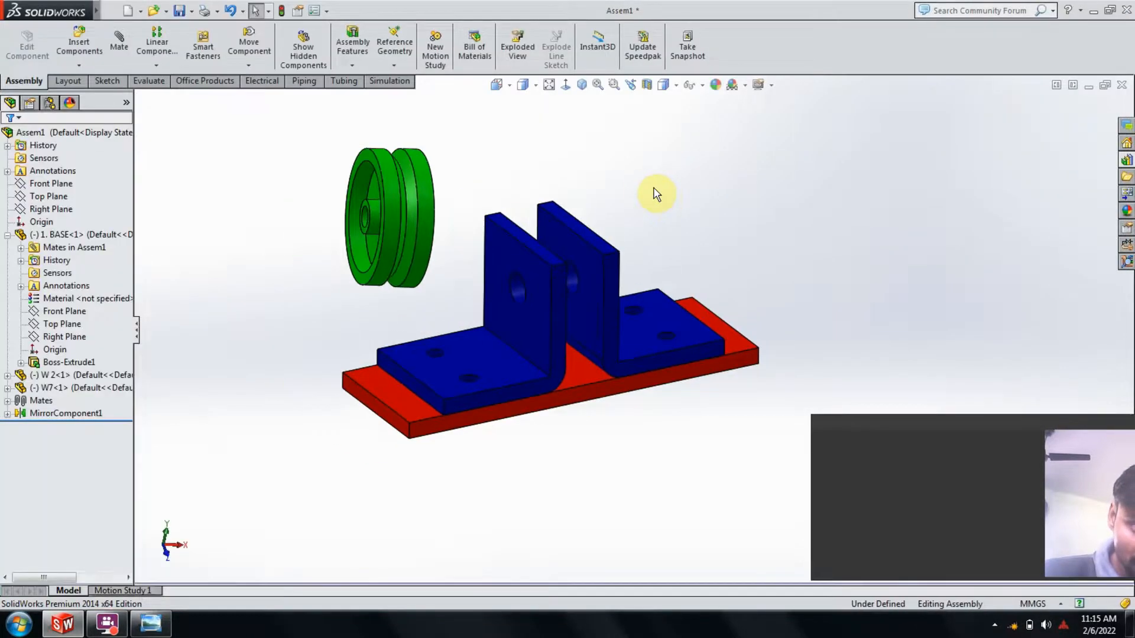
- Add a concentric mate between the wheel's hub bore and the hole in the first W 2 bracket's upright leg
middle_drag(654, 187, 679, 247)
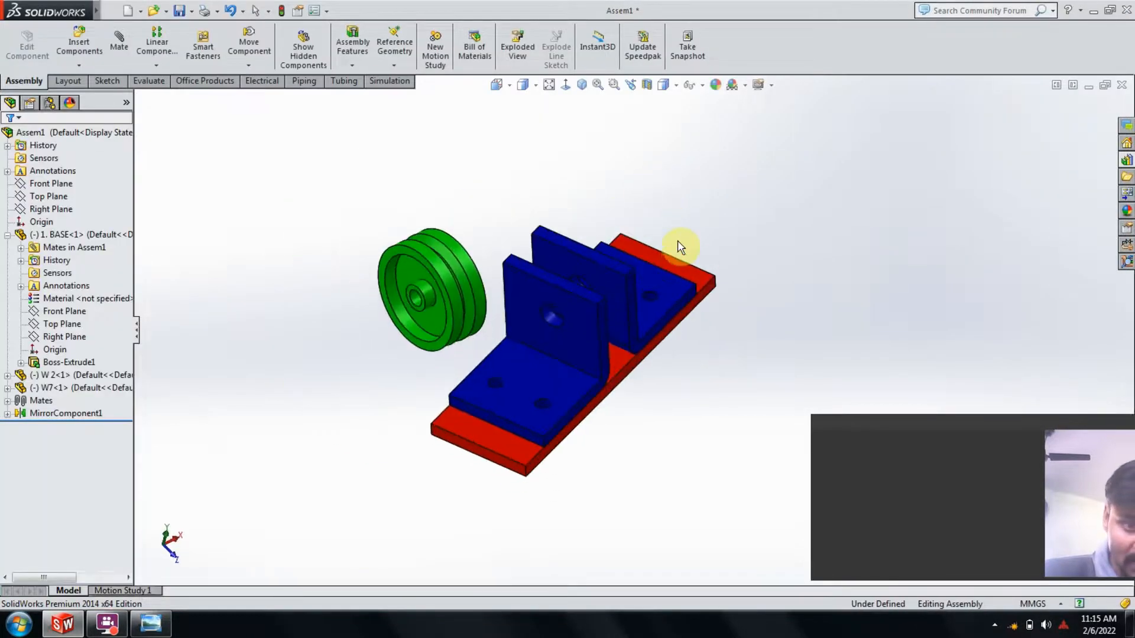
scroll(679, 247, down, 3)
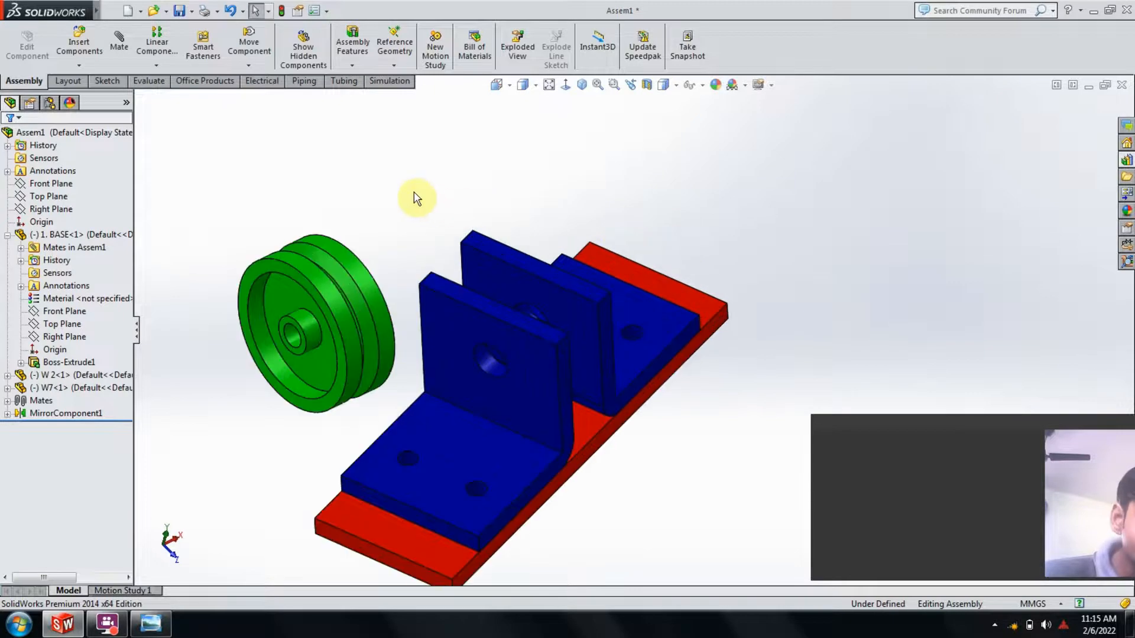
click(118, 42)
scroll(287, 327, down, 3)
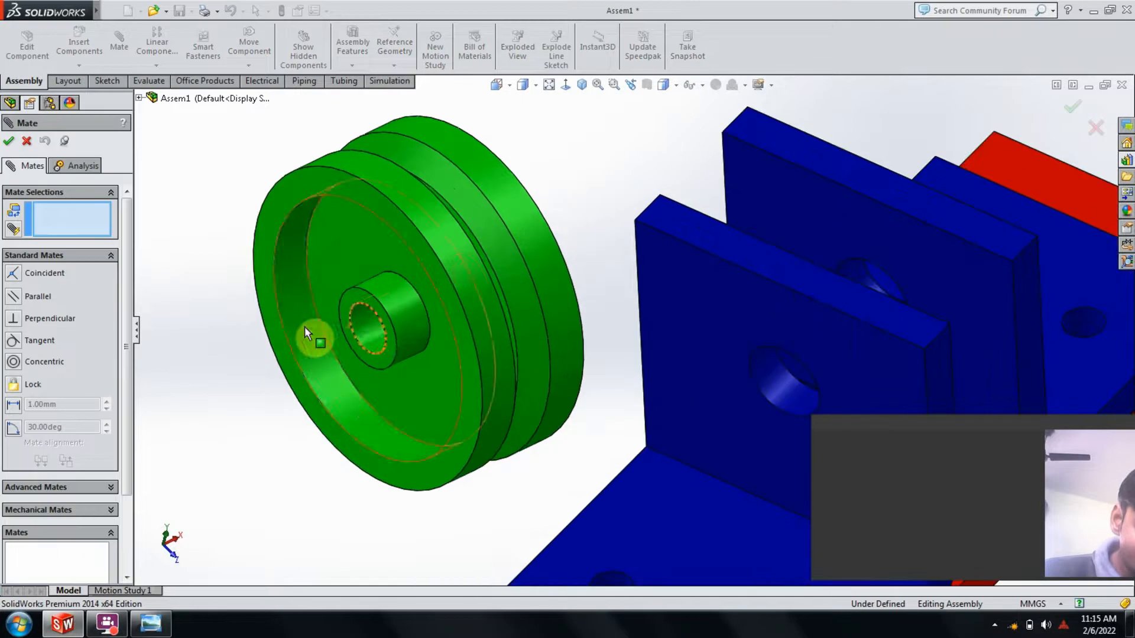
click(367, 331)
scroll(735, 360, up, 3)
click(714, 356)
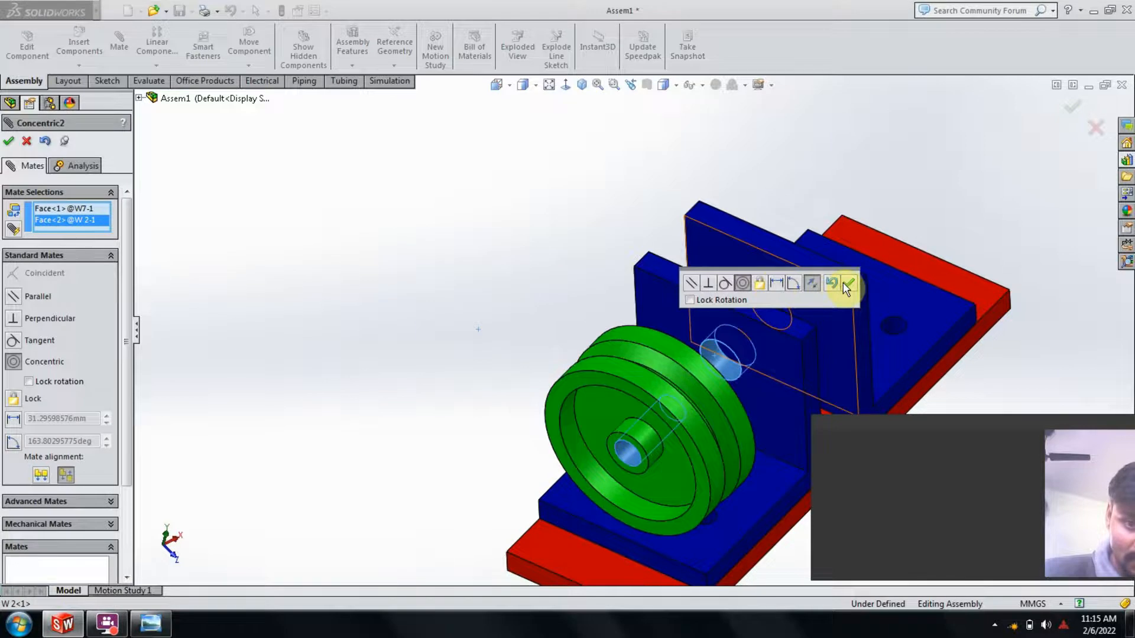
click(845, 288)
scroll(764, 312, up, 1)
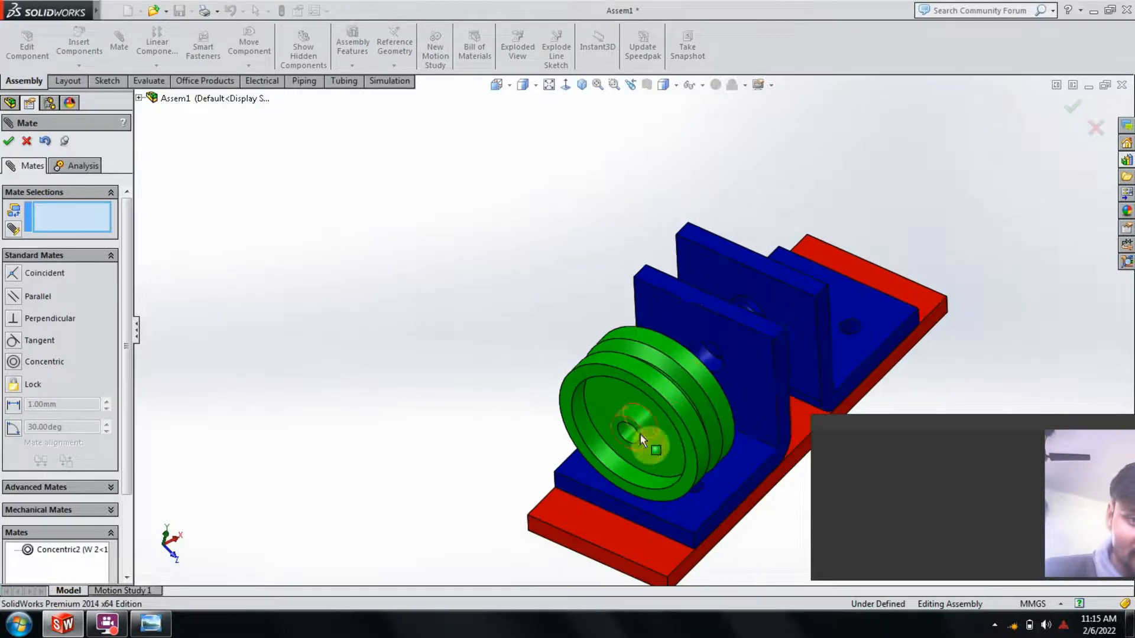
- Centre the wheel between the brackets with a Width mate, using their facing inner faces as width and the wheel's two side faces as tab
middle_drag(733, 395, 810, 332)
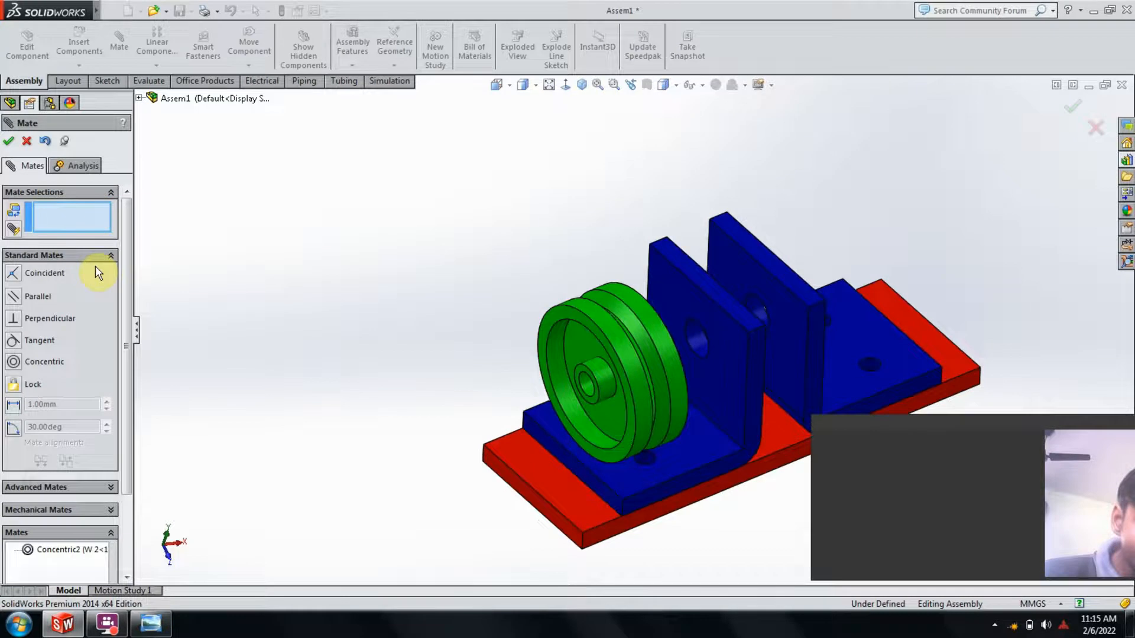
click(59, 487)
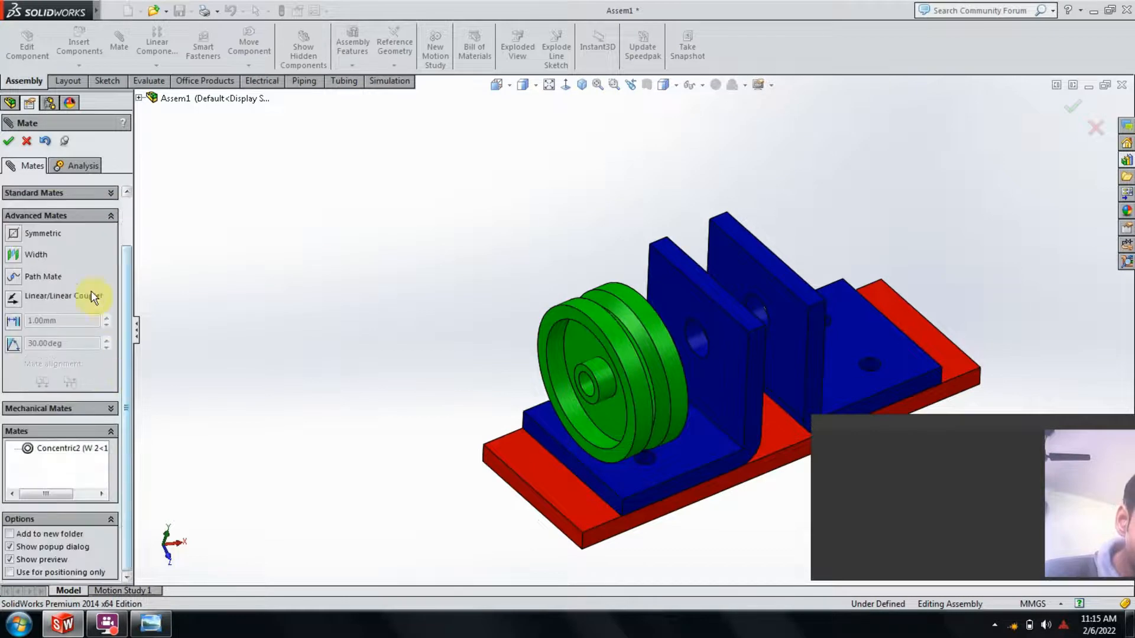
click(13, 258)
drag(126, 302, 131, 244)
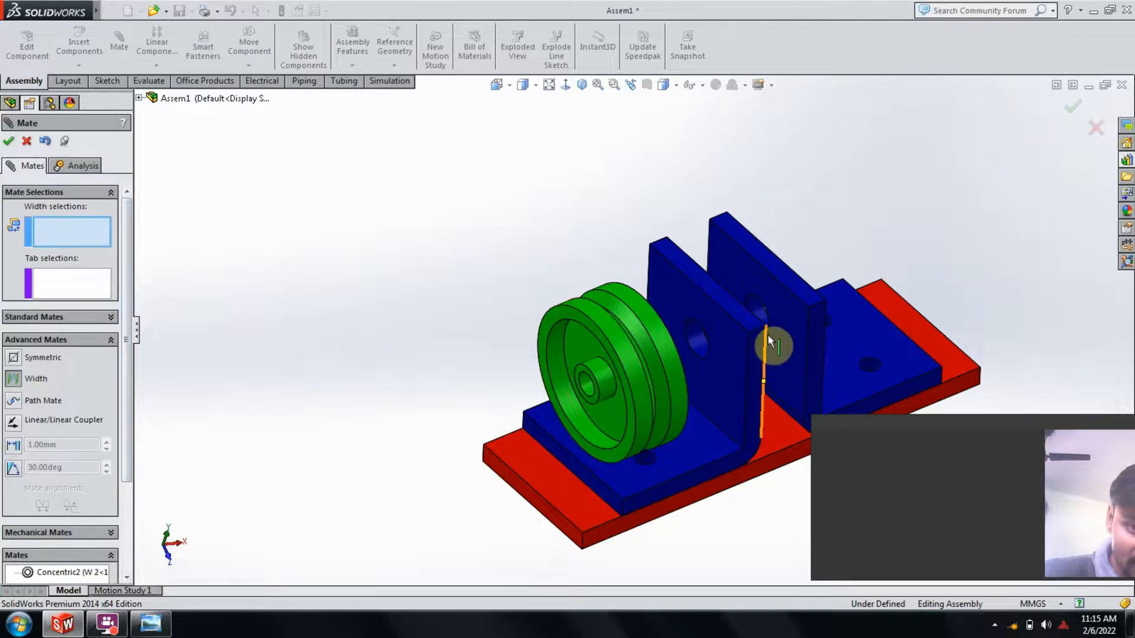
scroll(767, 334, down, 2)
click(739, 307)
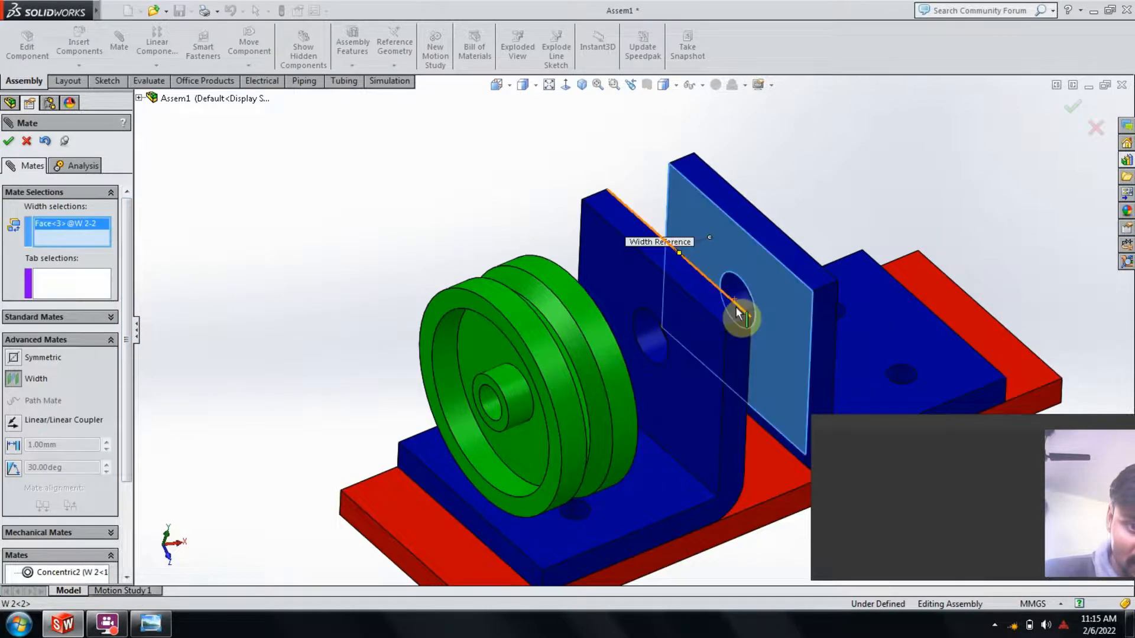
middle_drag(740, 315, 659, 342)
click(759, 323)
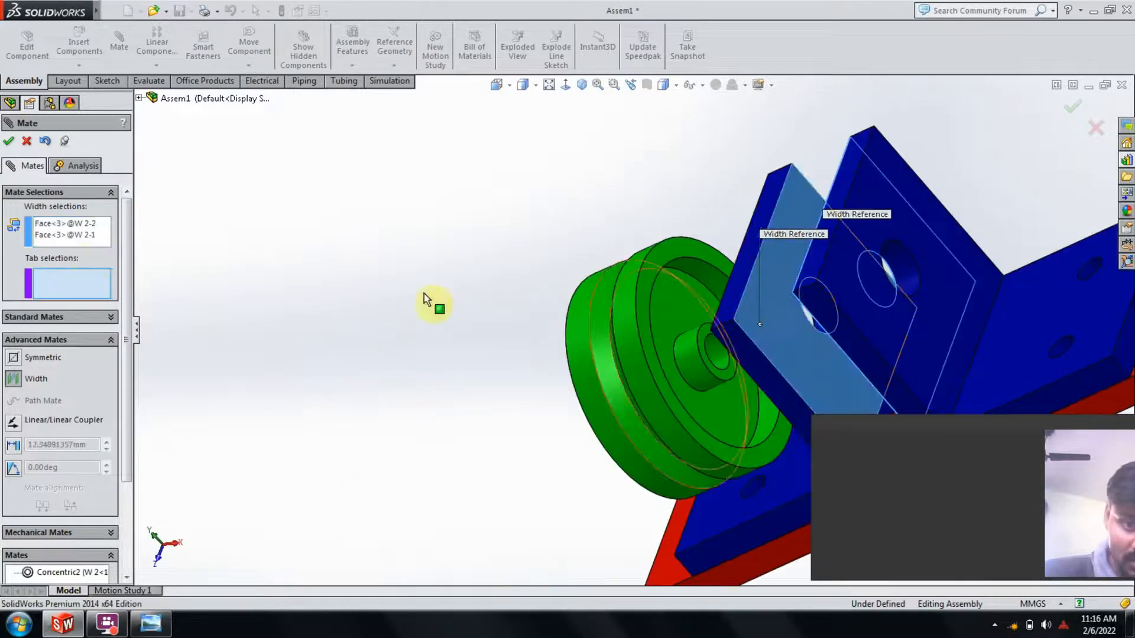
click(661, 262)
middle_drag(750, 299, 699, 268)
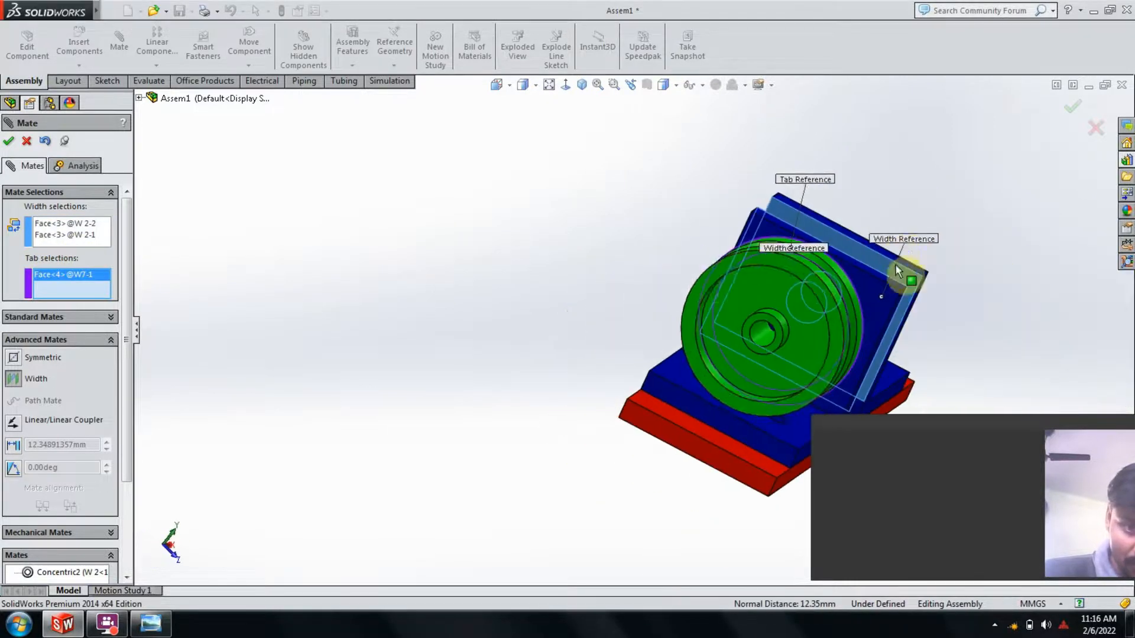
click(726, 270)
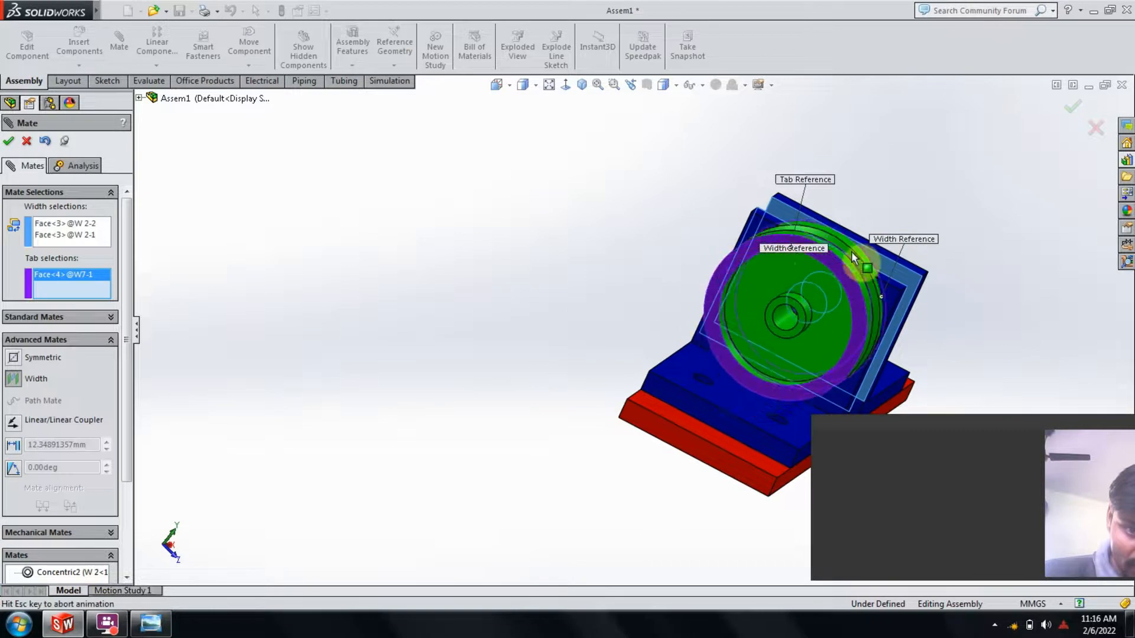
click(1075, 108)
- Examine the wheel's fit between the two upright bracket legs from several angles, and close the Mate command
scroll(995, 329, up, 2)
middle_drag(995, 329, 715, 338)
scroll(715, 319, down, 3)
scroll(721, 306, down, 2)
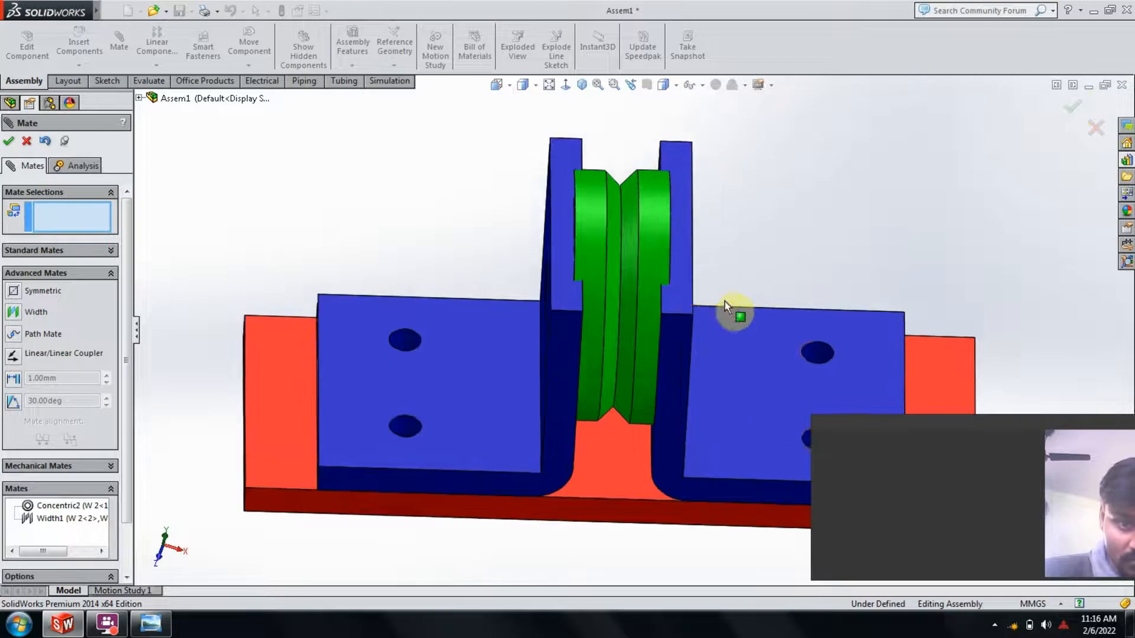
scroll(725, 306, up, 1)
mouse_move(712, 303)
middle_down()
mouse_move(757, 309)
mouse_move(727, 306)
middle_up()
scroll(574, 313, down, 2)
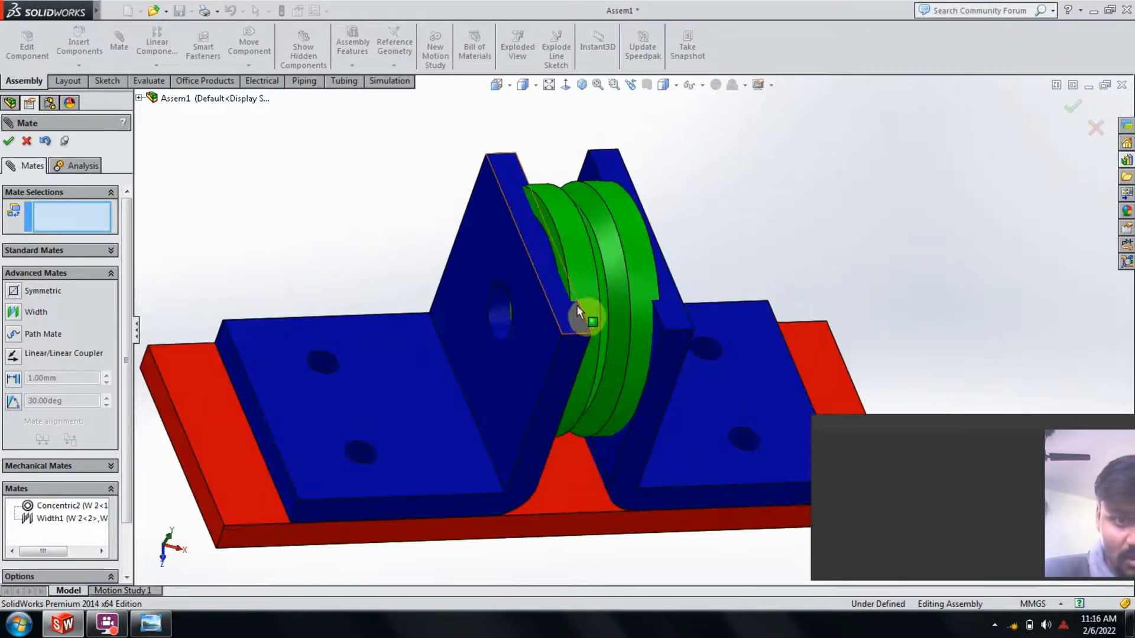
scroll(770, 325, down, 3)
scroll(792, 325, up, 2)
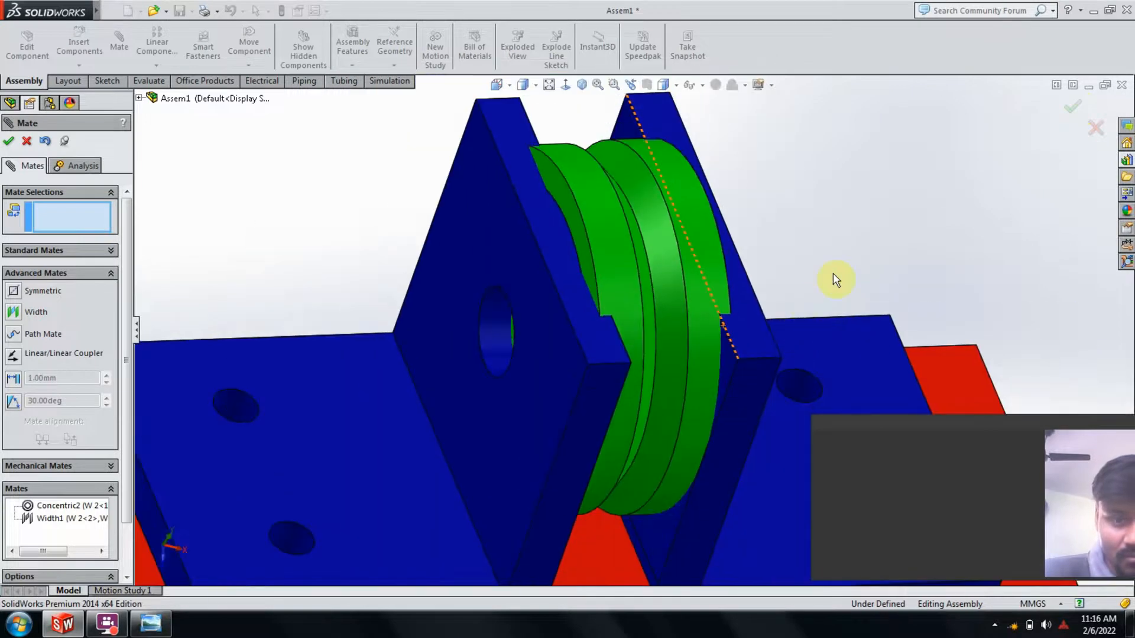
scroll(833, 274, up, 3)
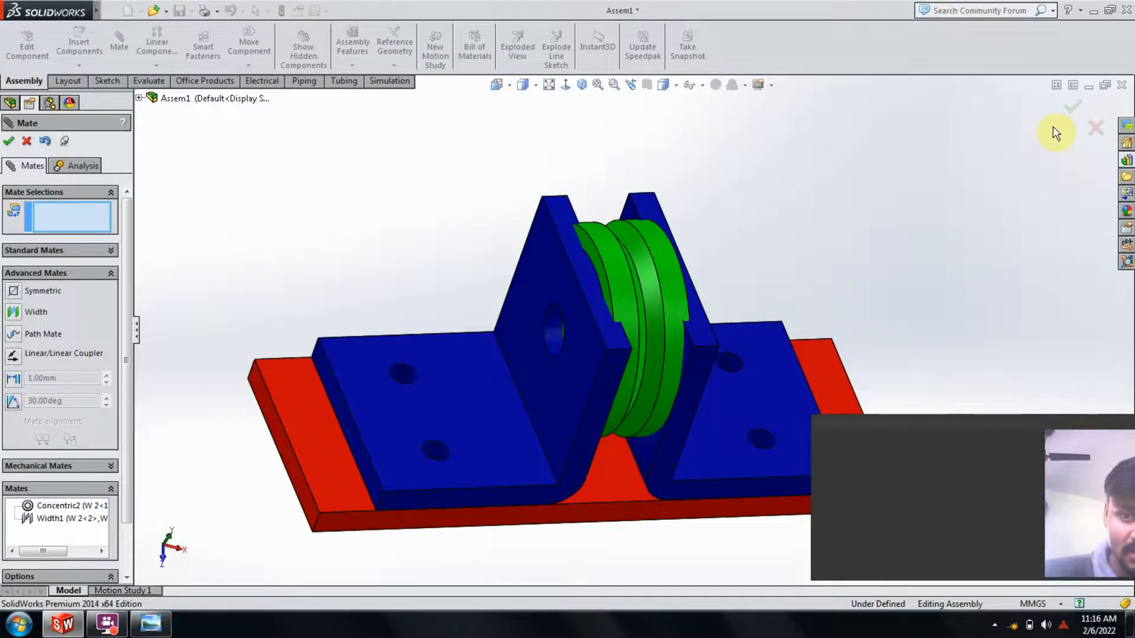
click(1070, 107)
scroll(683, 370, up, 2)
middle_drag(684, 367, 676, 256)
middle_drag(678, 349, 698, 288)
scroll(636, 350, down, 3)
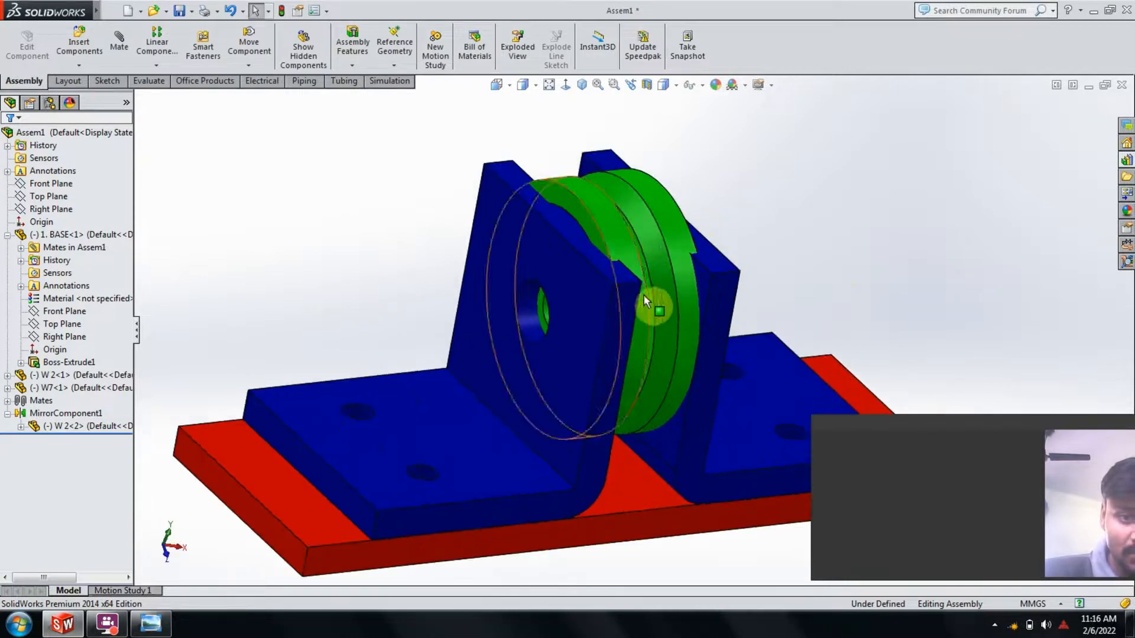
- Measure the distance between the first W 2 bracket's inner upright edge and the W7 wheel's outer circular edge, and close the Measure tool
scroll(619, 256, down, 2)
middle_drag(617, 304, 640, 292)
scroll(601, 270, down, 2)
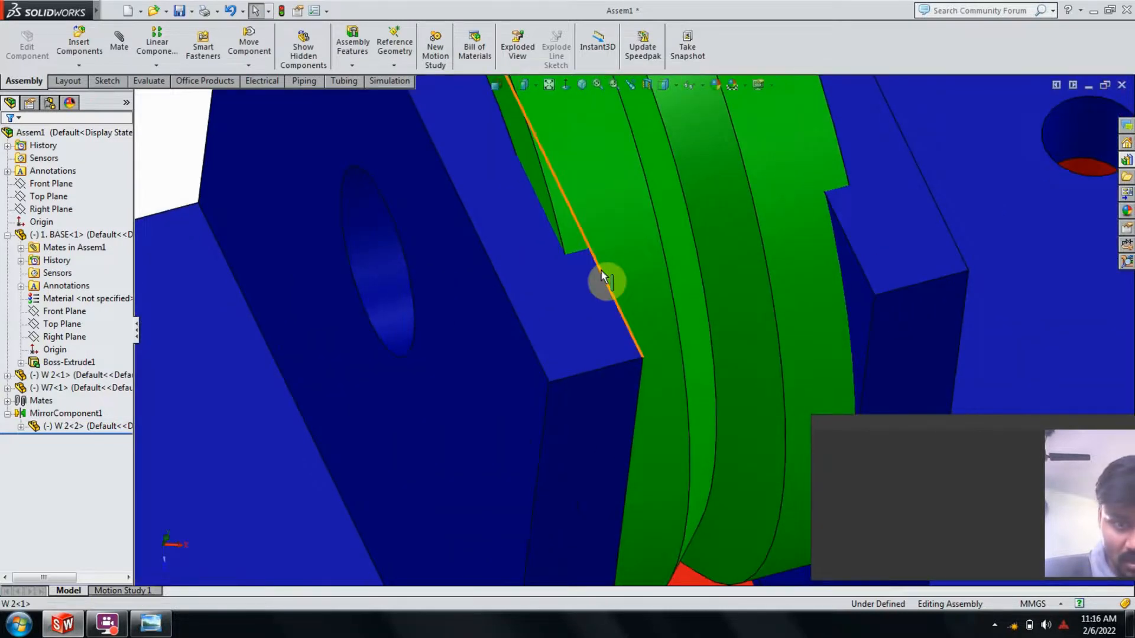
click(157, 81)
click(199, 39)
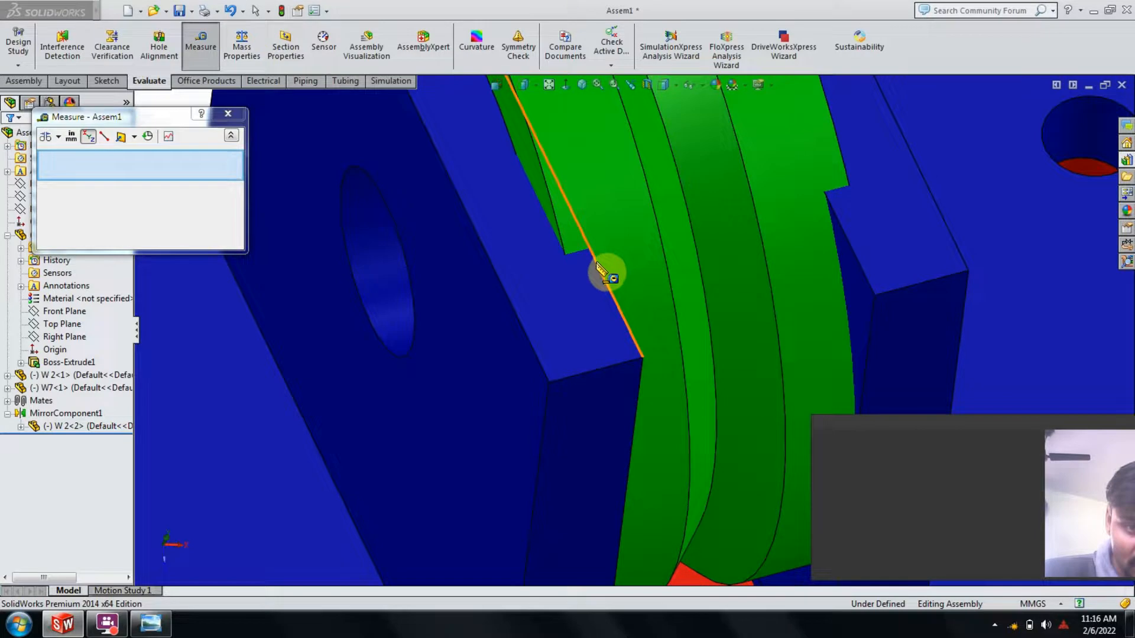
click(607, 273)
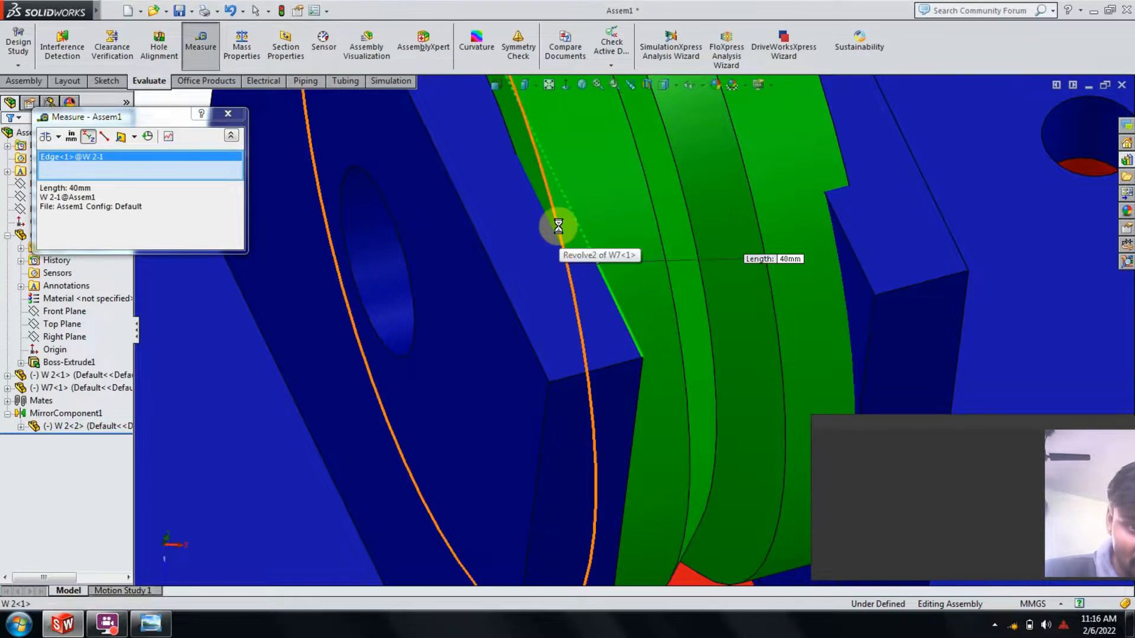
click(558, 227)
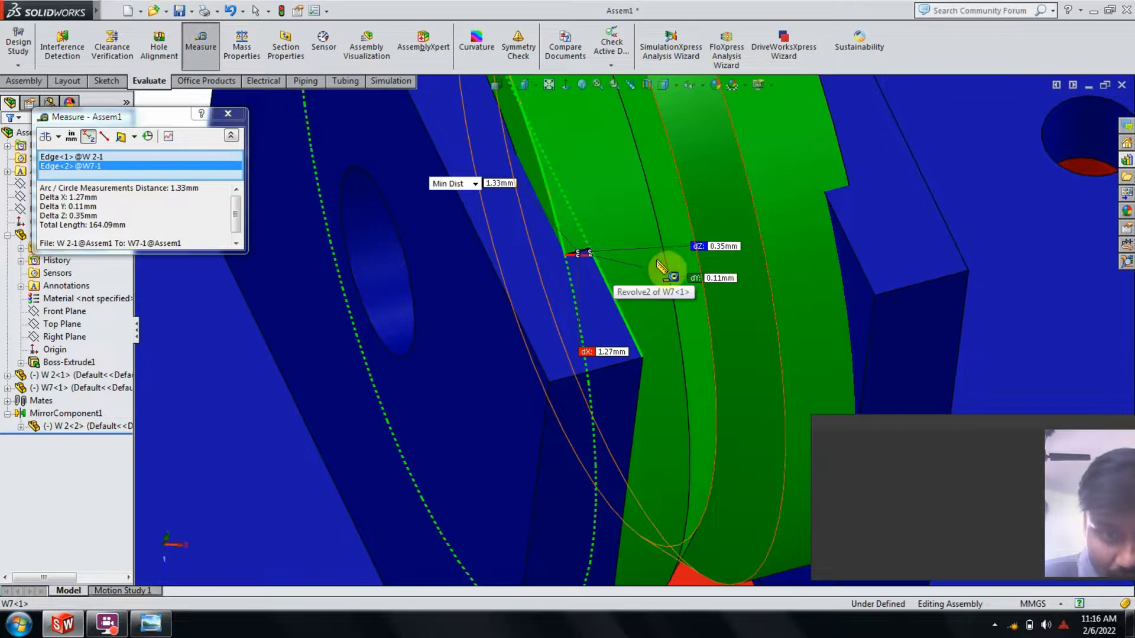
scroll(579, 266, down, 5)
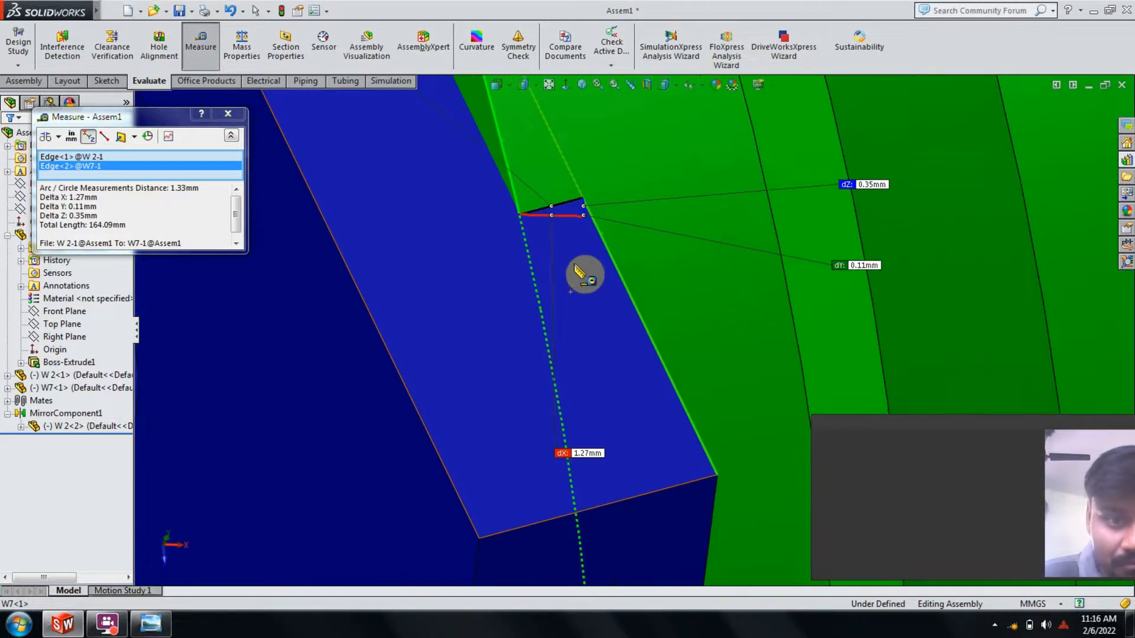
middle_drag(586, 282, 598, 327)
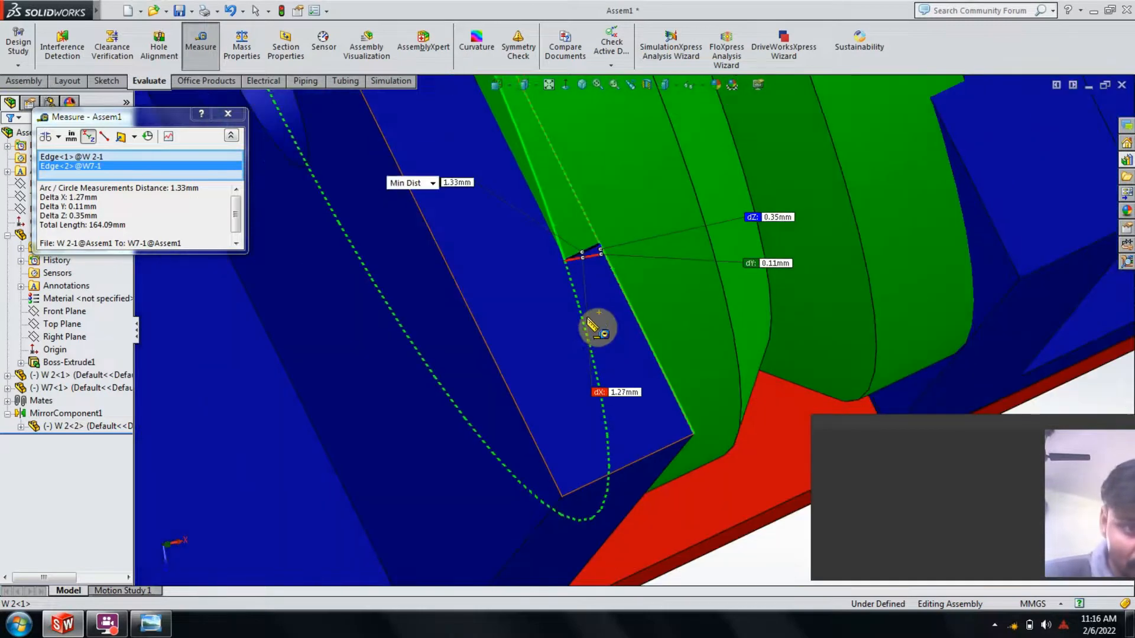
scroll(598, 326, down, 1)
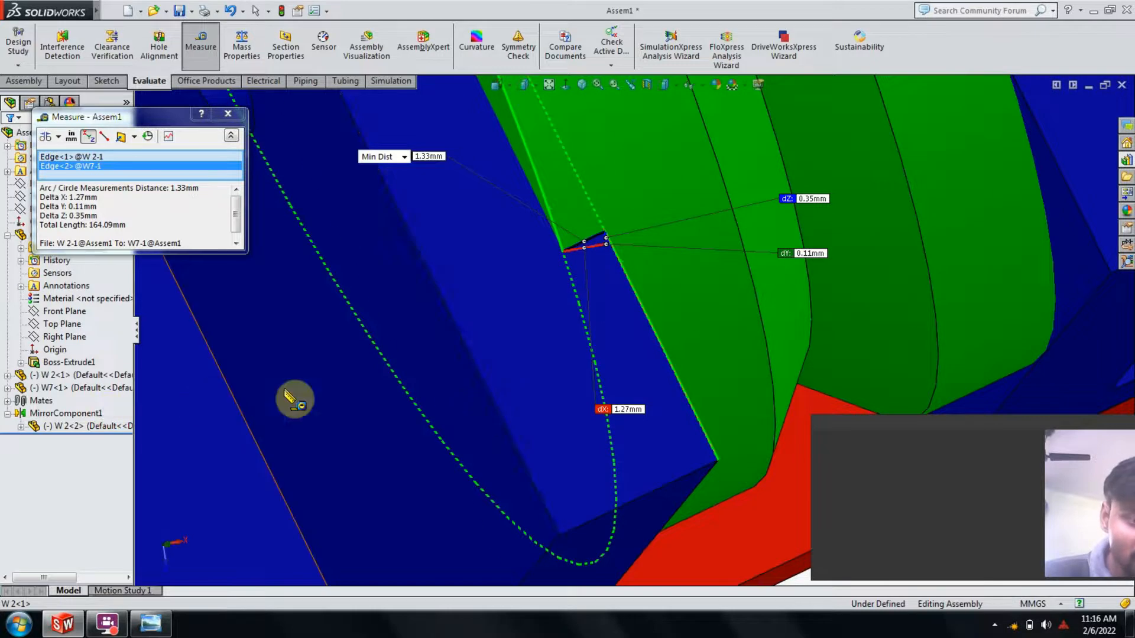
scroll(376, 391, up, 3)
click(228, 114)
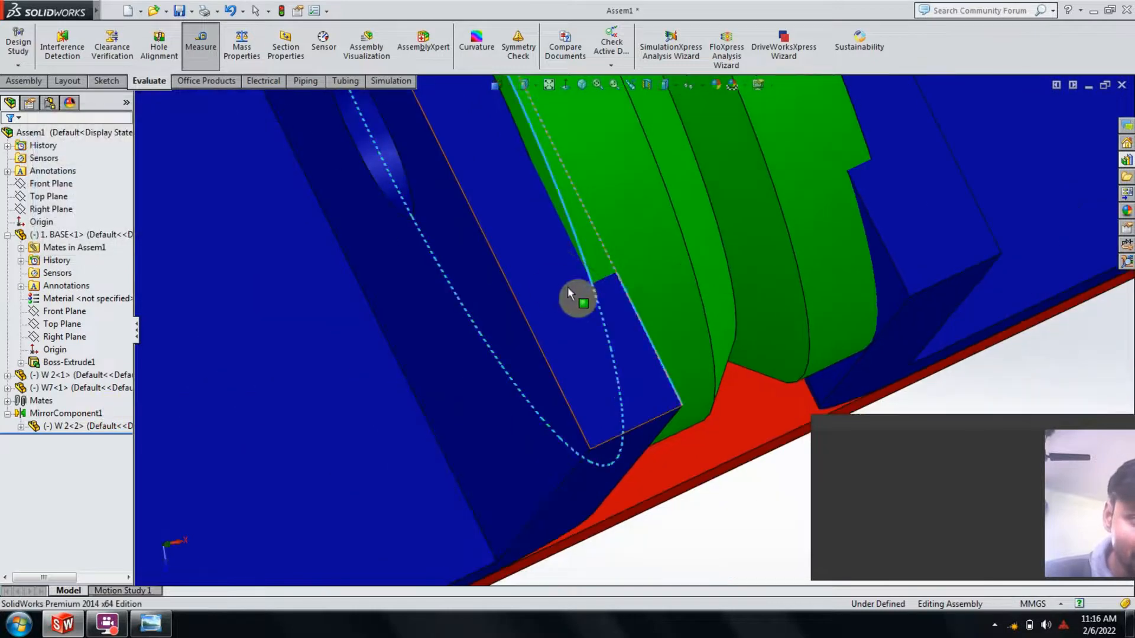
- Open the W7.SLDPRT wheel part from the WHEEL SUPPORT ASSEMBELY PARTS folder on the desktop
scroll(580, 303, up, 5)
middle_drag(633, 230, 612, 164)
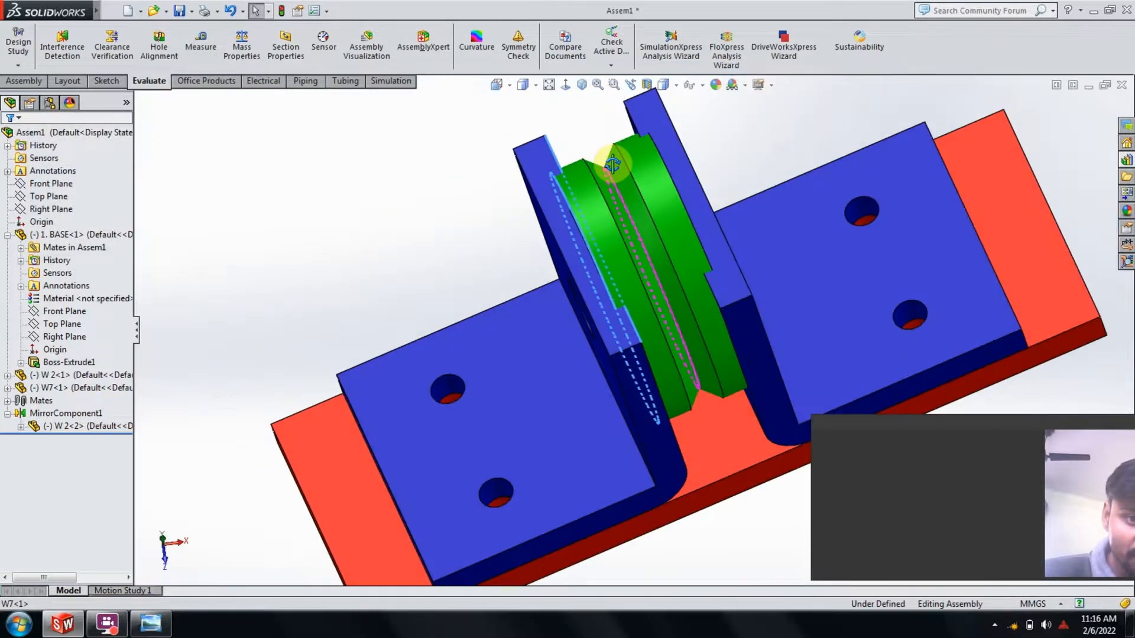
scroll(646, 280, up, 4)
mouse_move(647, 280)
middle_down()
mouse_move(681, 284)
mouse_move(659, 278)
middle_up()
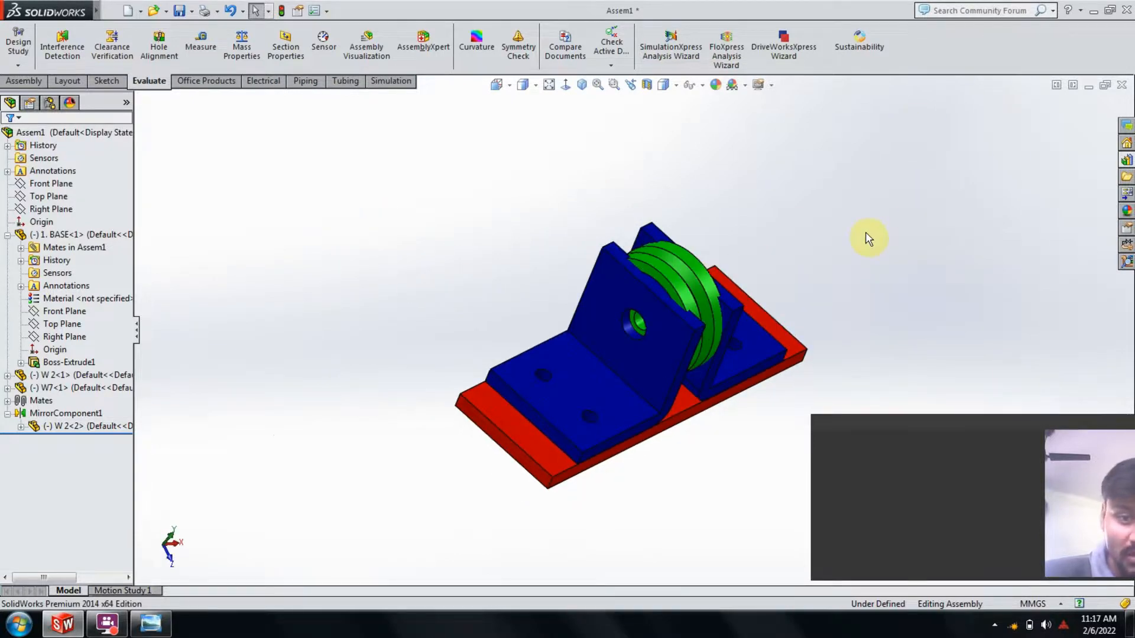
middle_drag(865, 239, 867, 249)
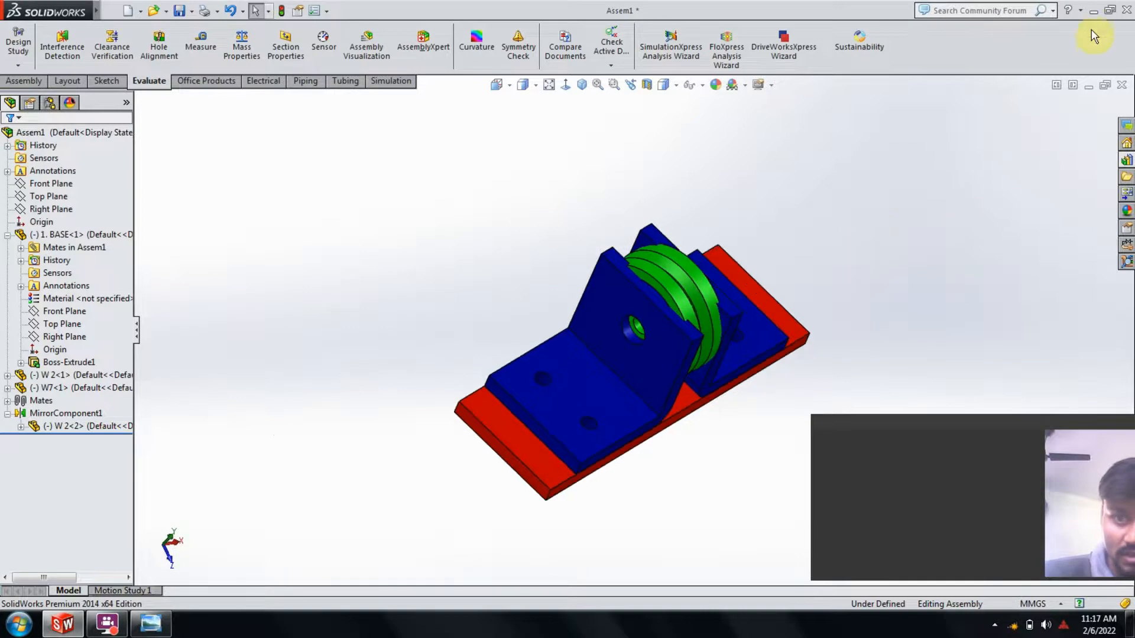
click(1093, 12)
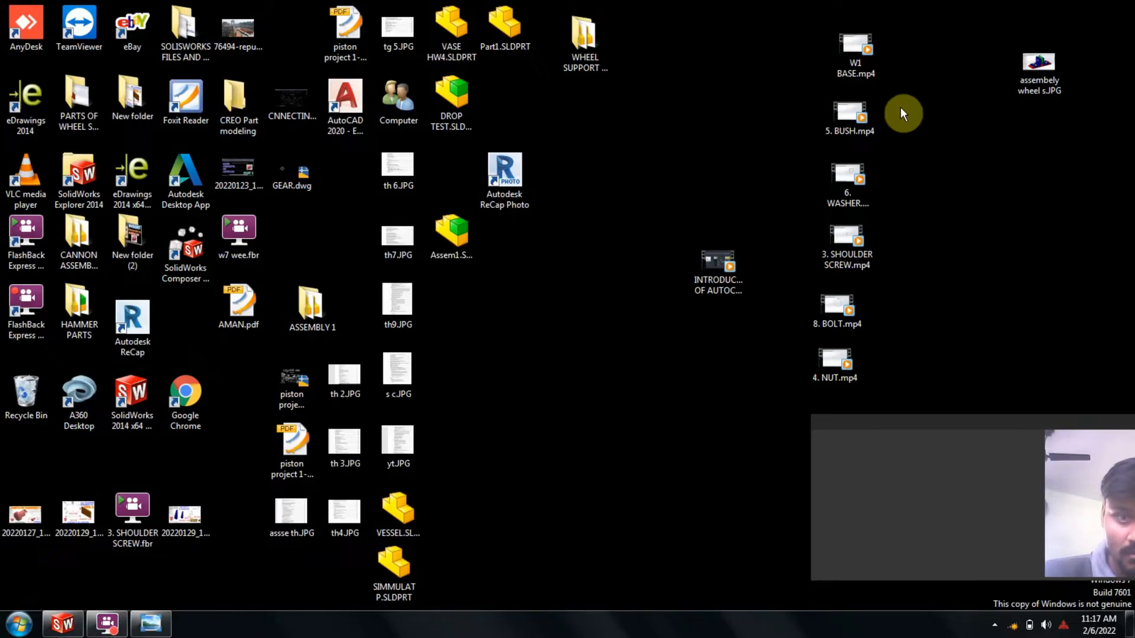
double_click(582, 62)
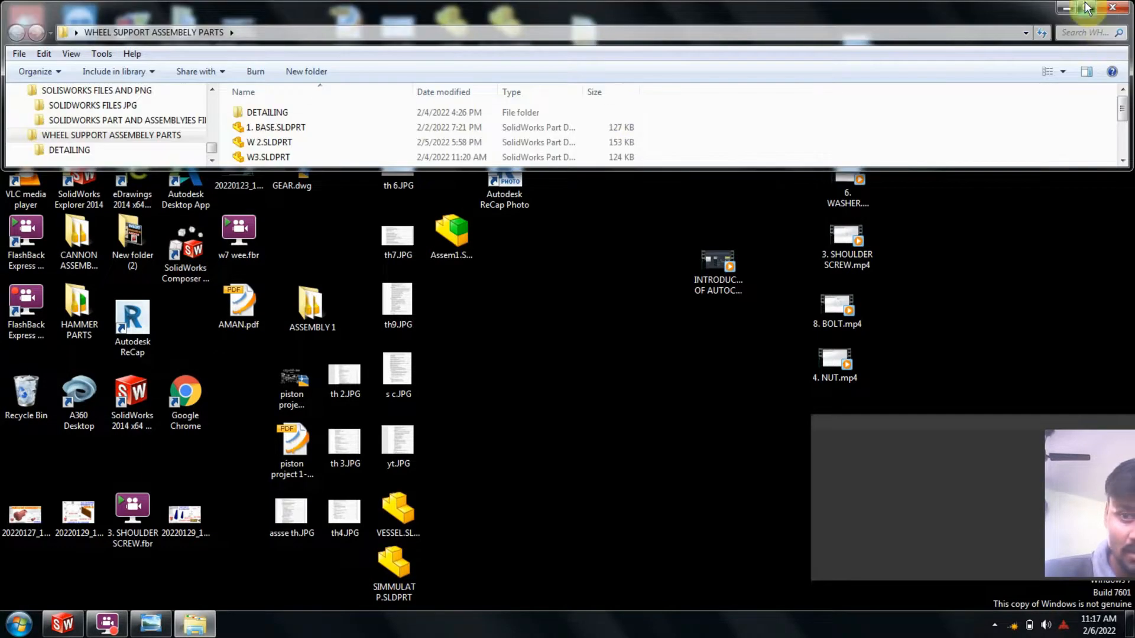
click(1085, 7)
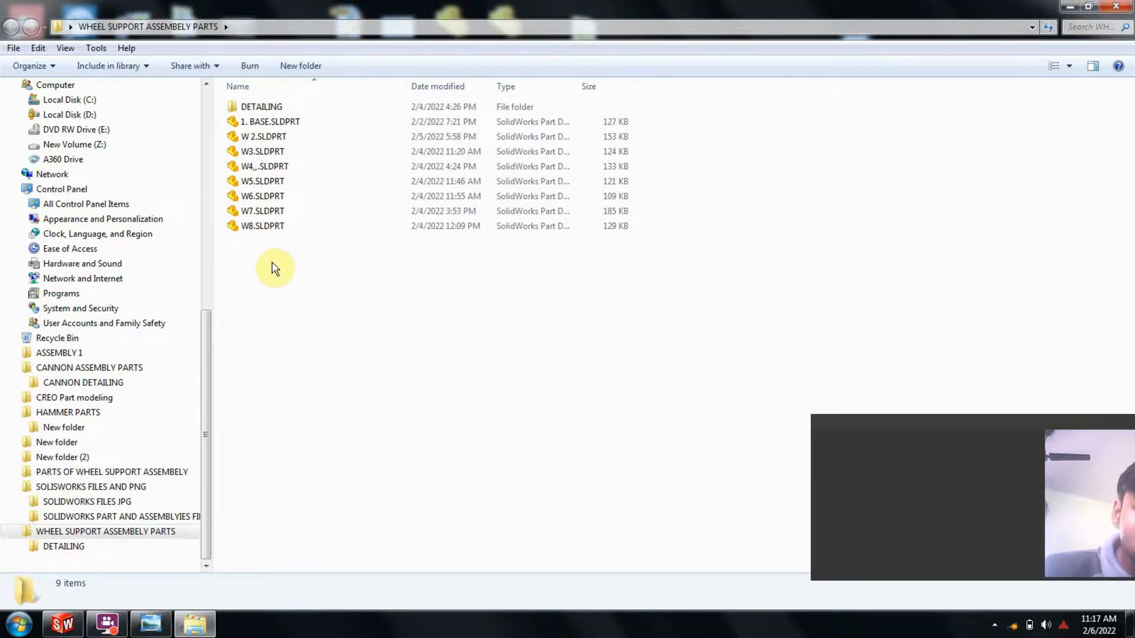
click(263, 215)
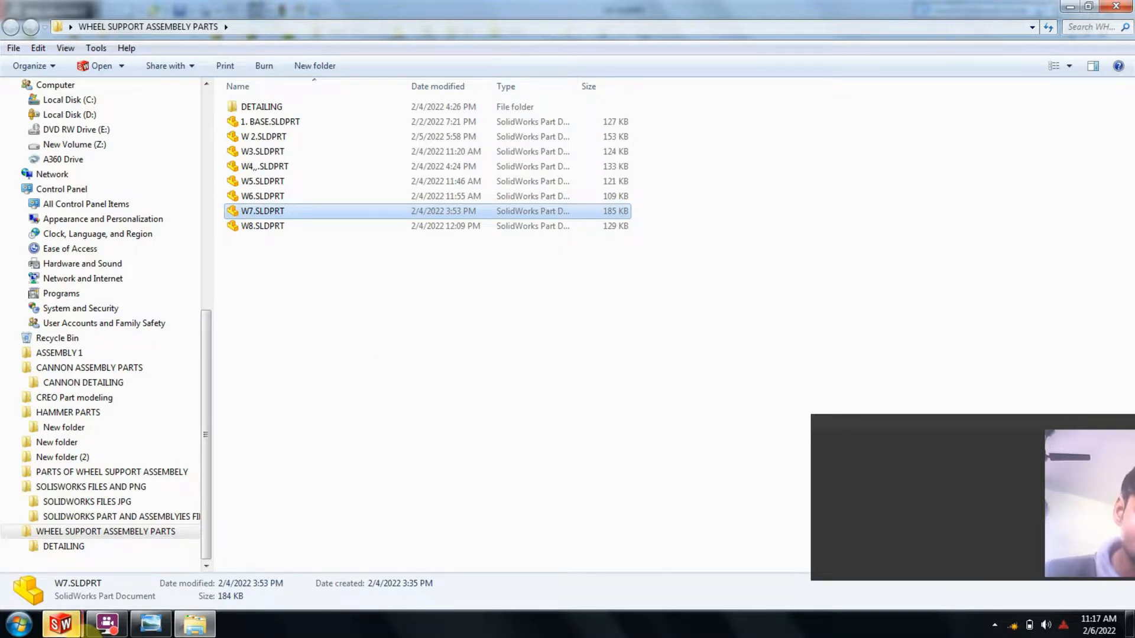
mouse_move(76, 630)
click(245, 565)
key(f)
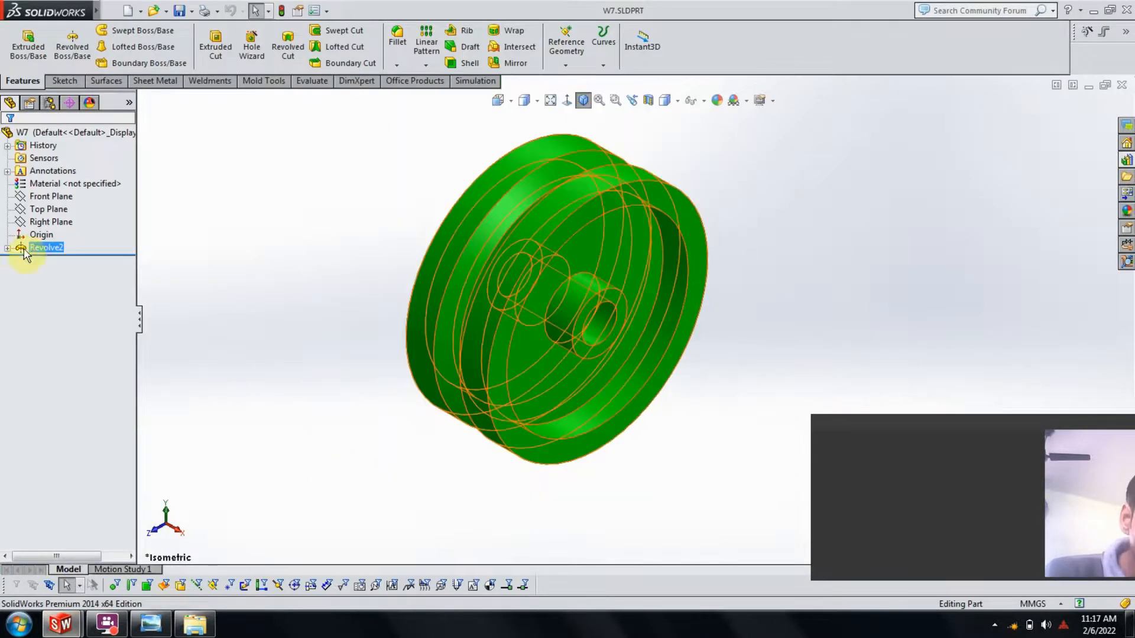
- Open Sketch1 of the Revolve2 feature for editing and examine the rim width dimensions of the wheel profile
click(7, 248)
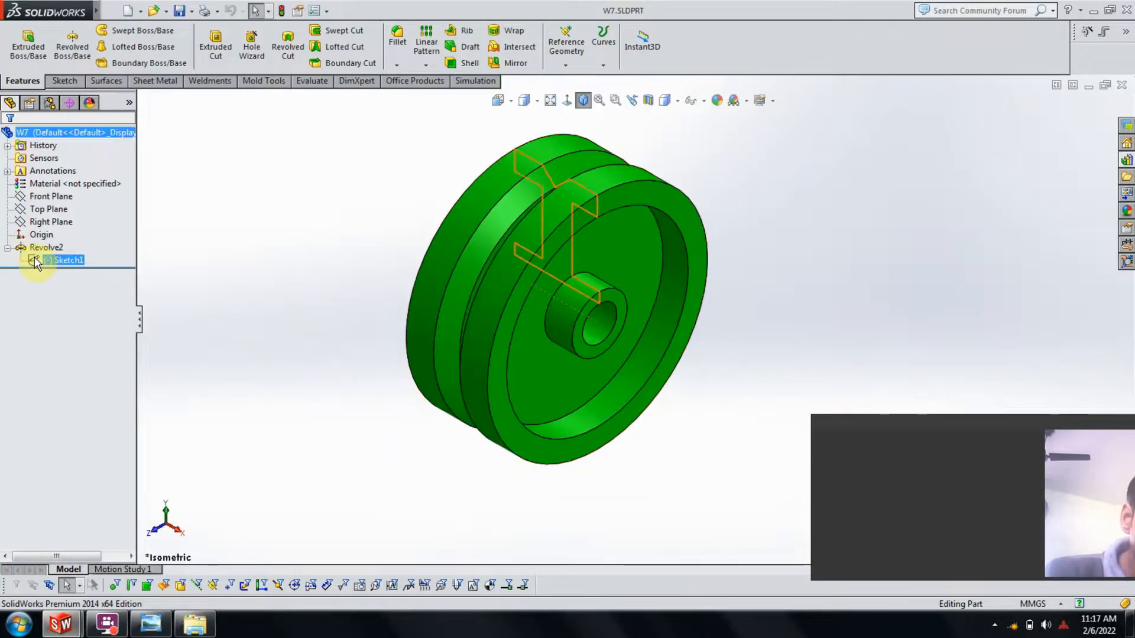
right_click(37, 261)
click(44, 225)
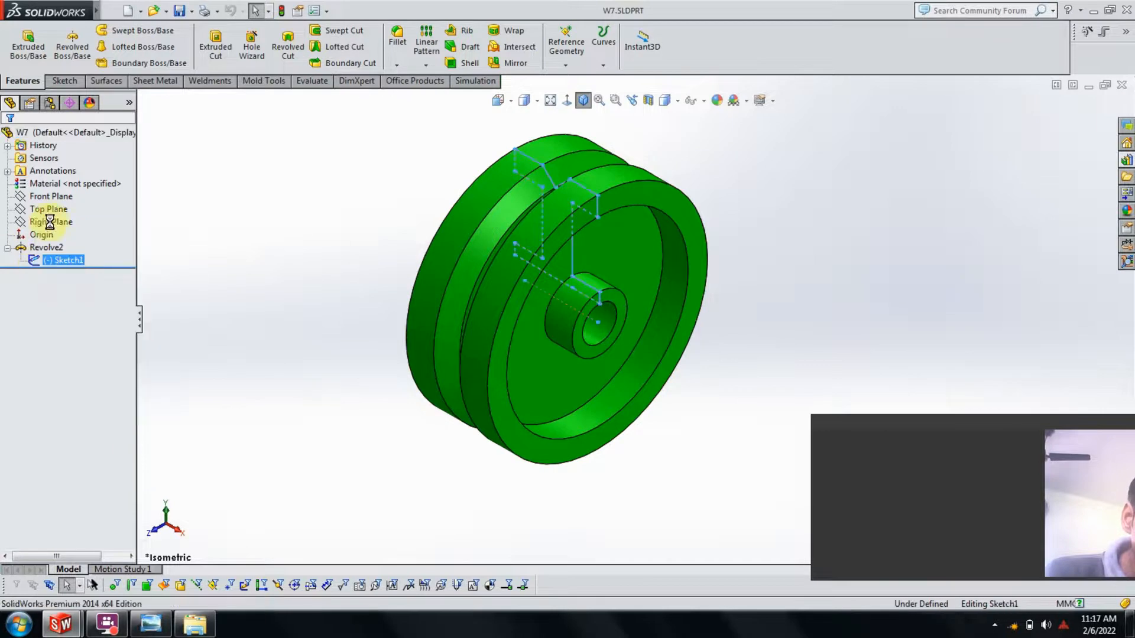
scroll(585, 233, down, 2)
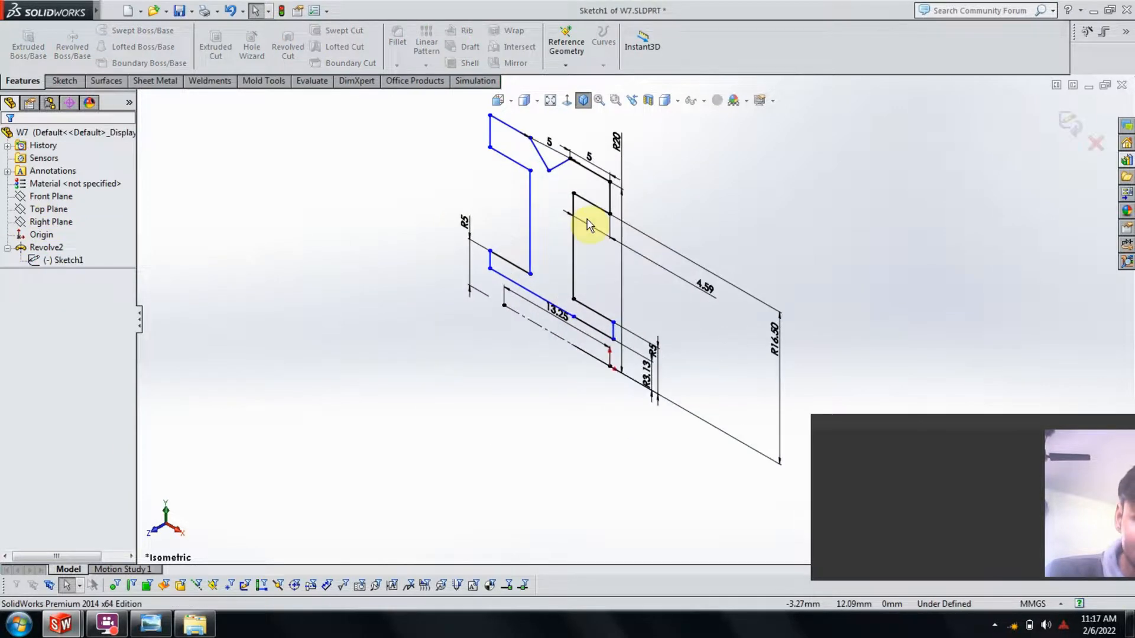
scroll(594, 171, down, 3)
scroll(594, 177, up, 2)
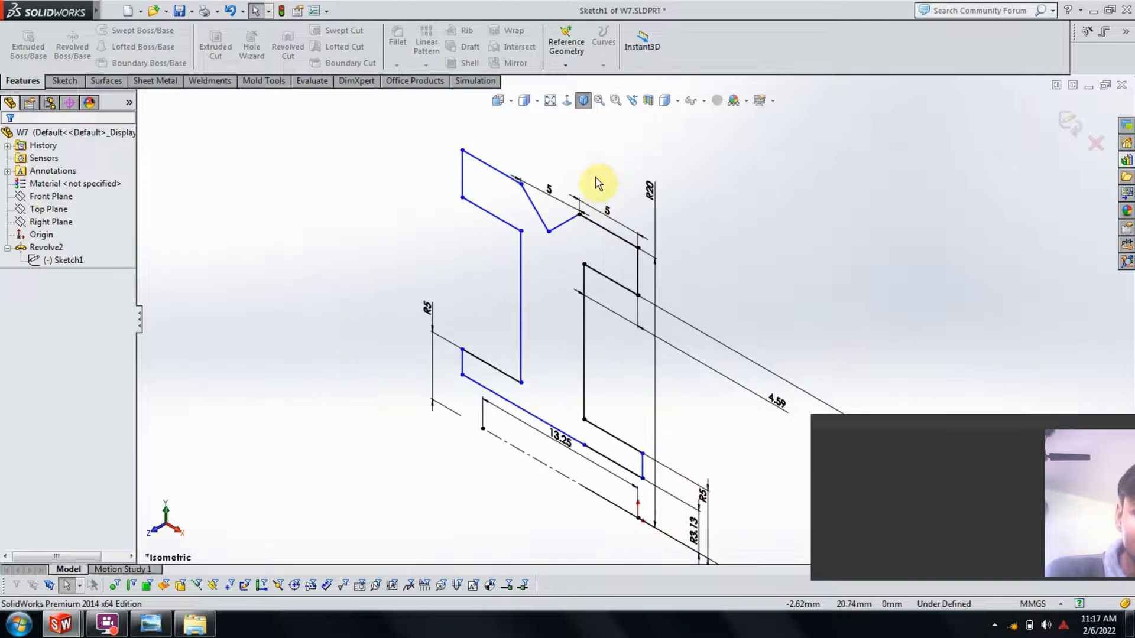
scroll(600, 198, down, 2)
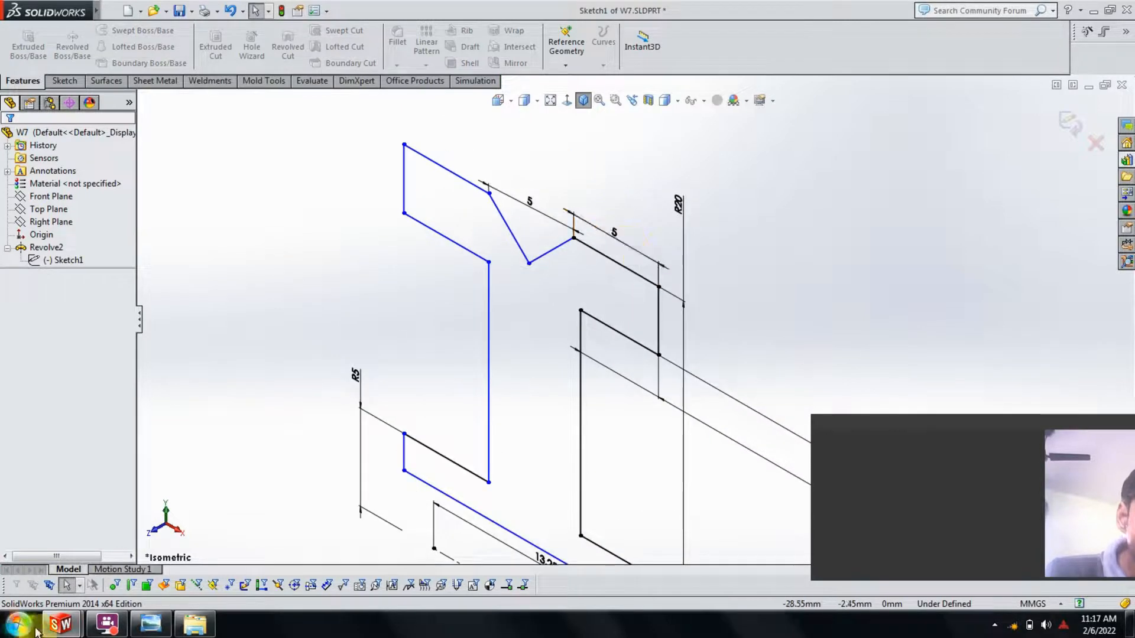
- Switch to Calculator, subtract the required reduction from the 5 mm rim width, and minimize it to return to the sketch
click(9, 631)
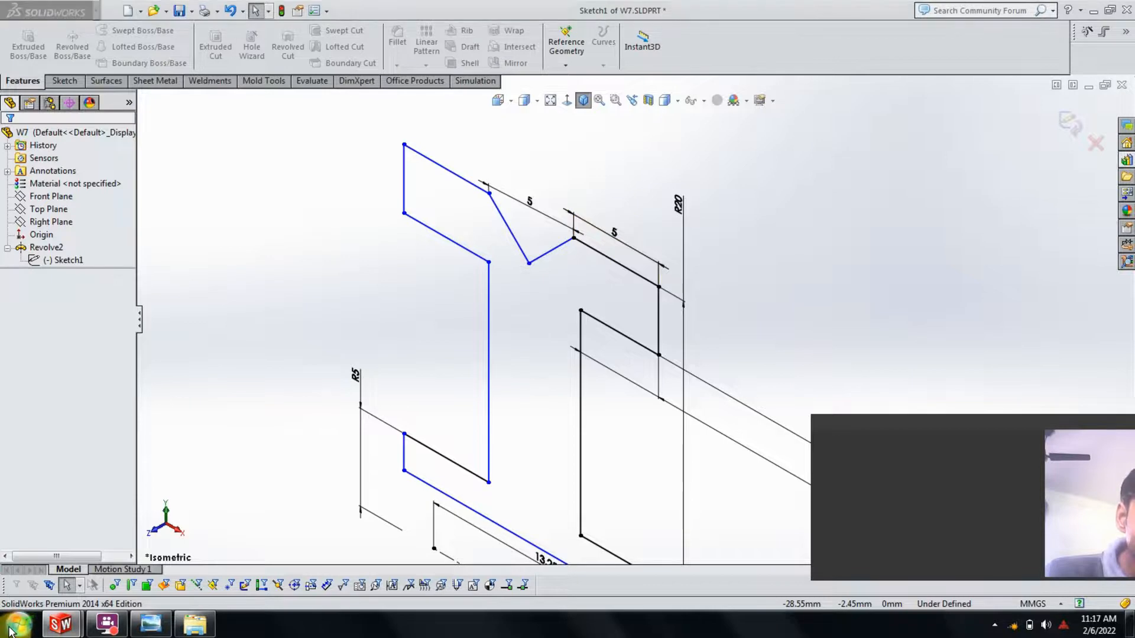
click(47, 211)
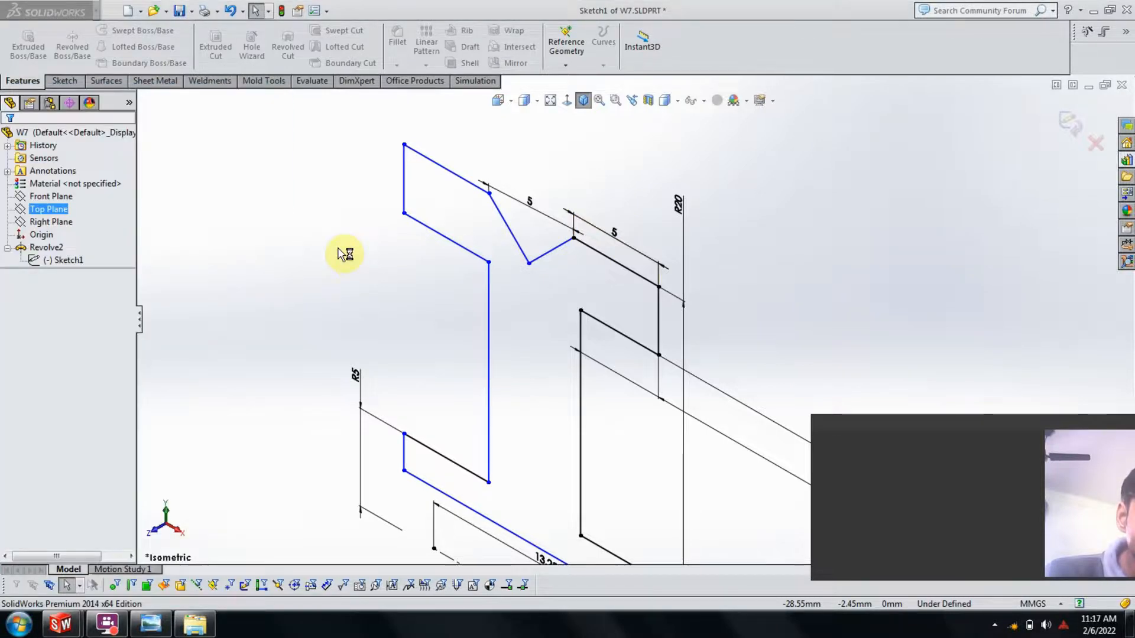
key(period)
click(491, 522)
double_click(544, 526)
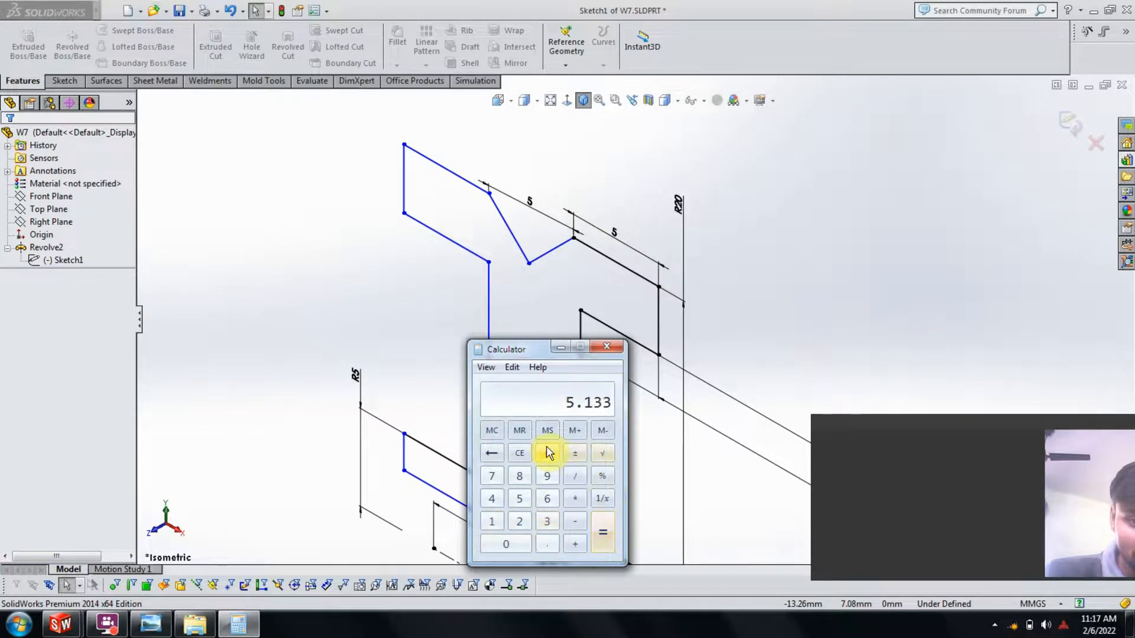
click(547, 452)
click(519, 498)
click(572, 527)
click(493, 522)
click(547, 543)
click(593, 538)
click(560, 347)
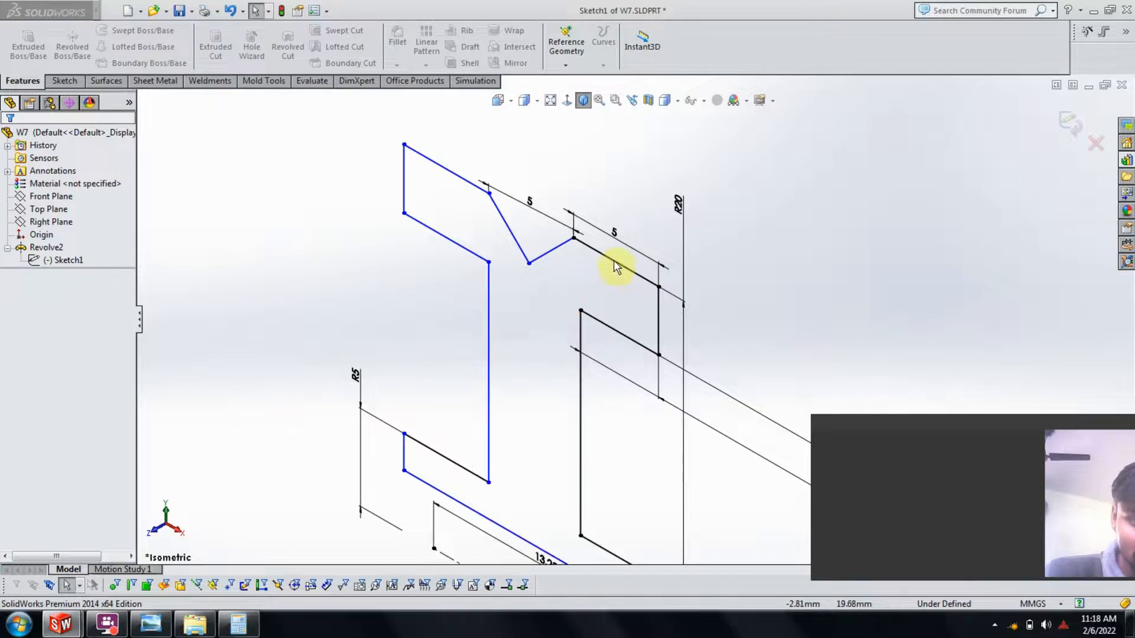
- Set the 5 mm width of the rim's outer edge beside the R20 dimension to 3.6 mm
double_click(614, 233)
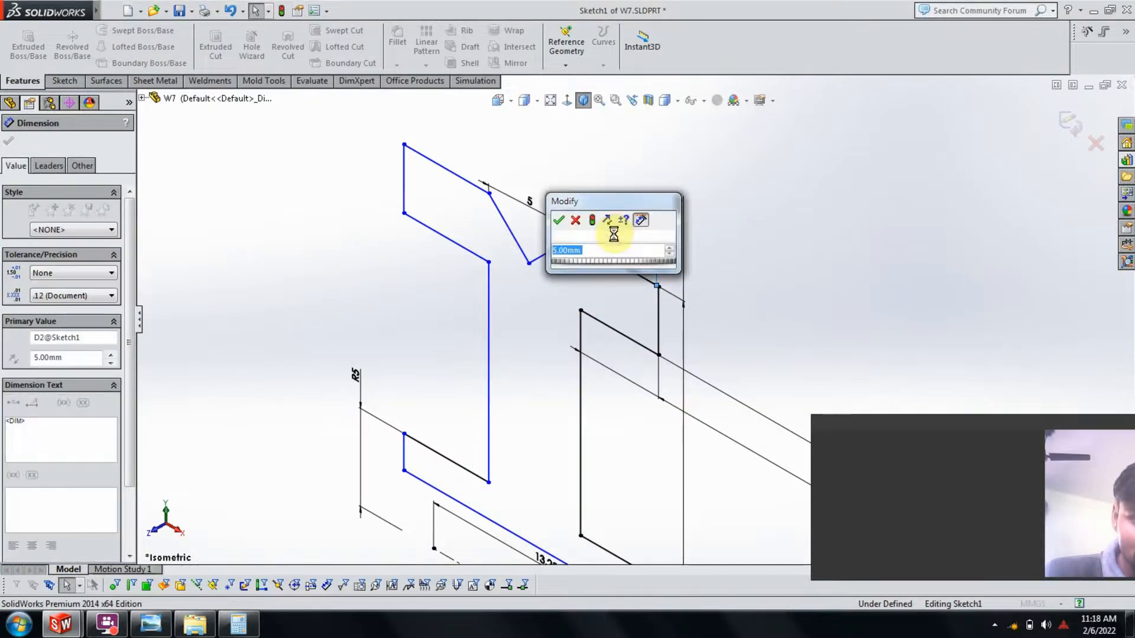
text(3.)
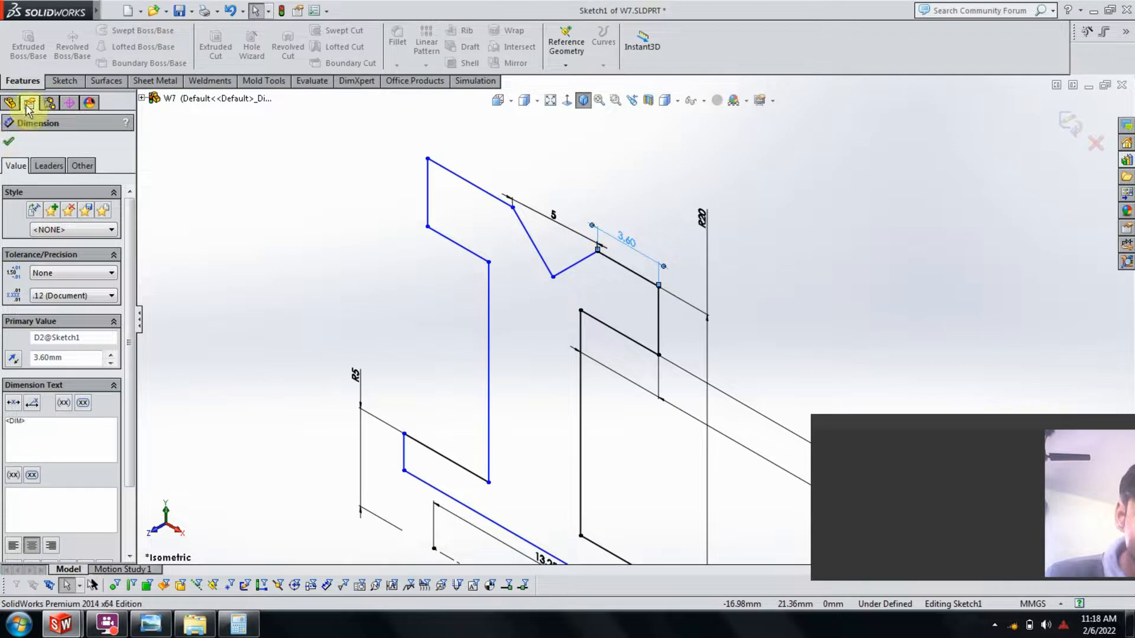
key(Escape)
- Dimension the outer edge of the opposite rim, across the V-groove, with Smart Dimension and set it to 3.6 mm
click(64, 80)
click(70, 42)
click(472, 184)
click(478, 166)
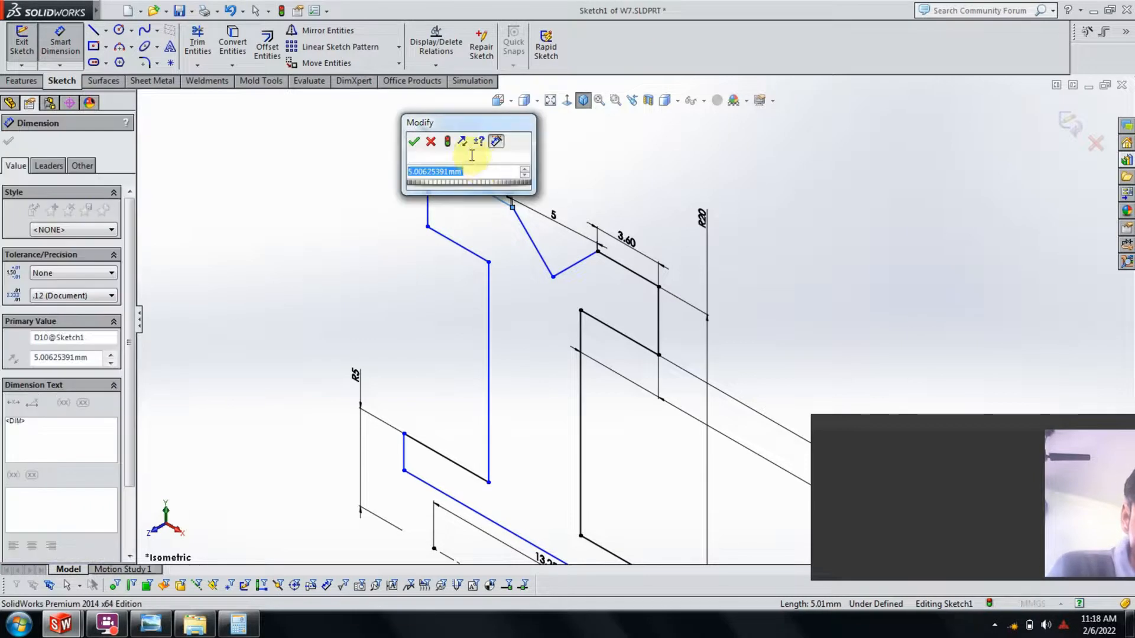
text(3.6)
key(Return)
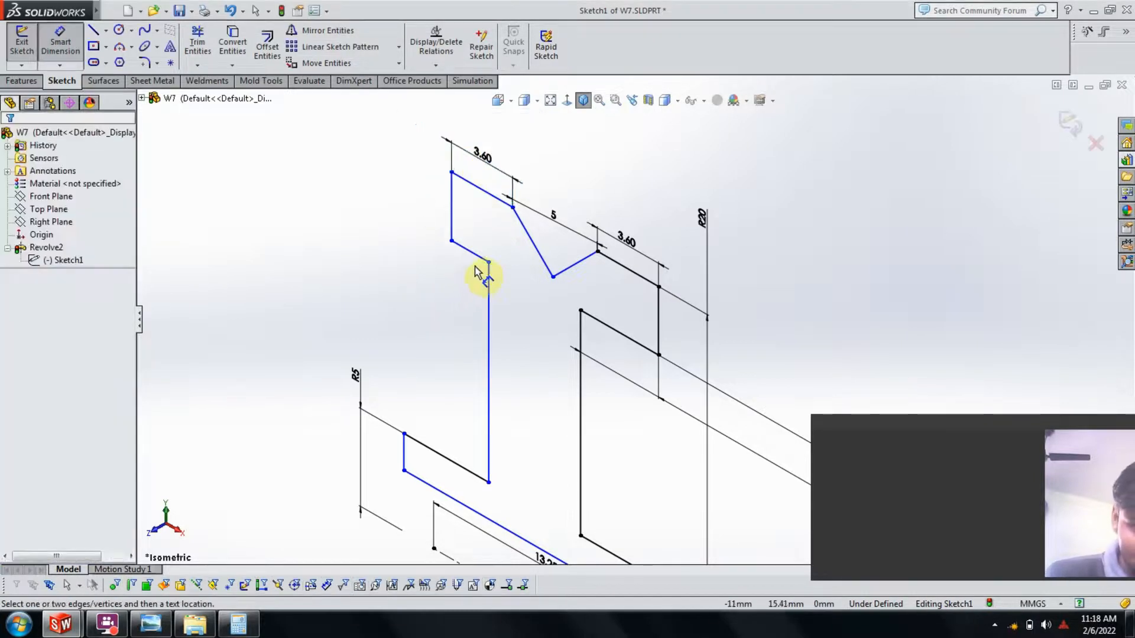
- Set the 4.59 mm dimension of the rim's inner ledge to 3.6 mm
click(662, 355)
scroll(772, 431, up, 3)
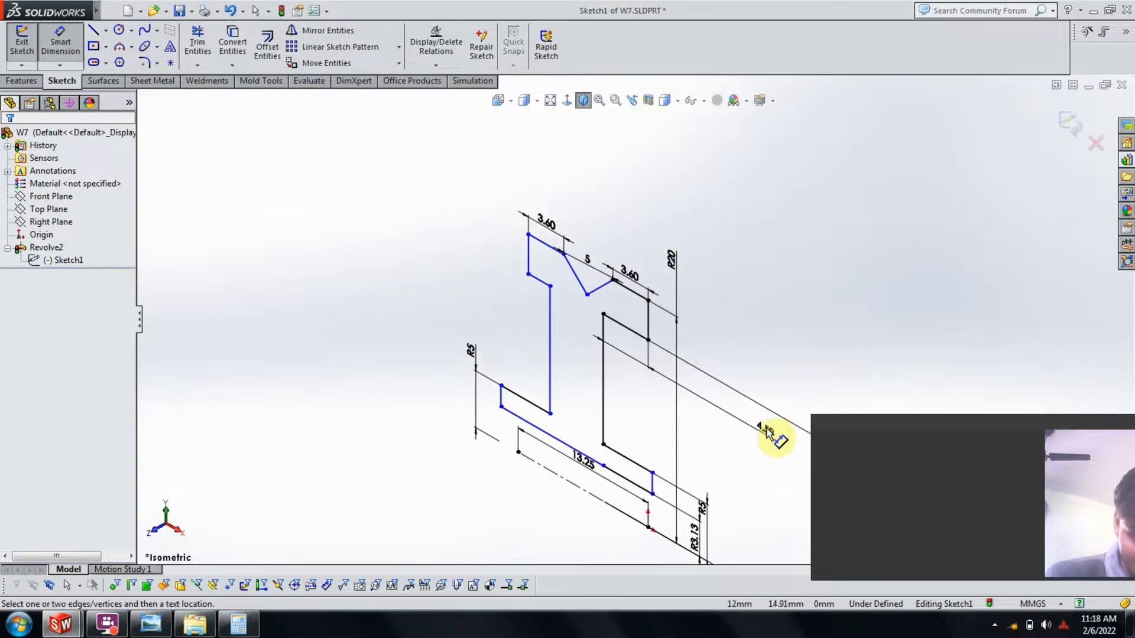
click(763, 431)
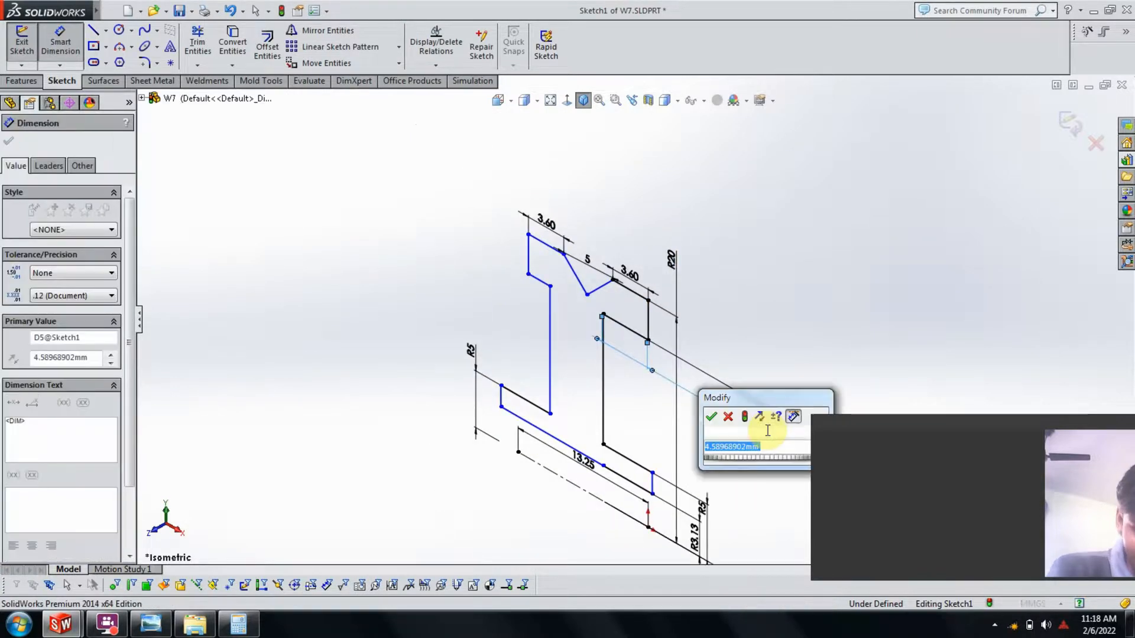
text(3.6)
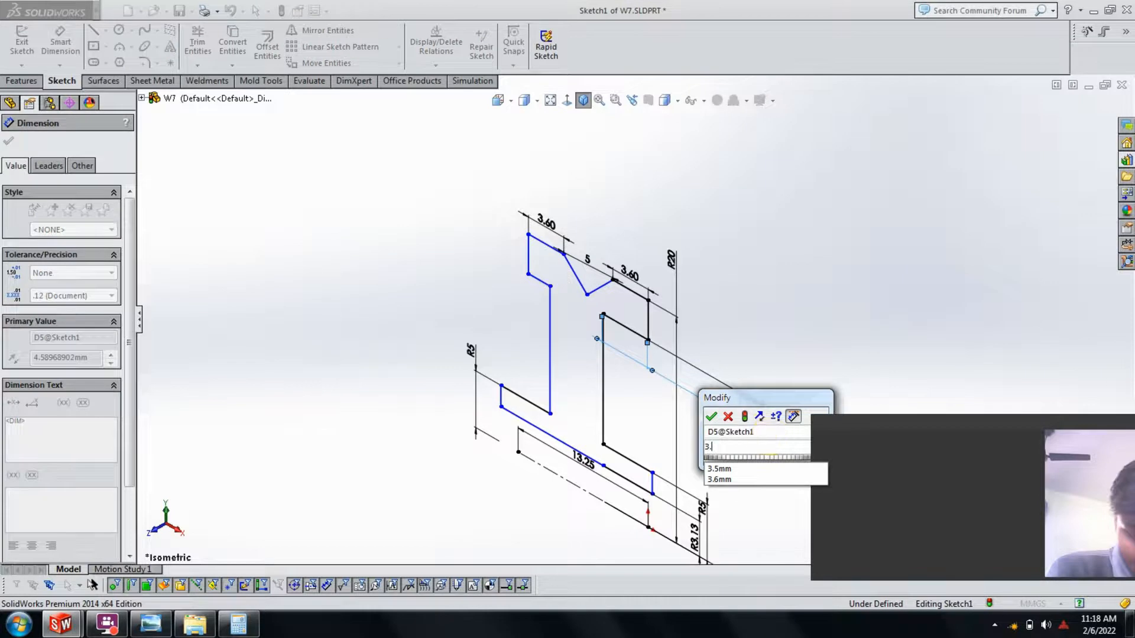
key(Return)
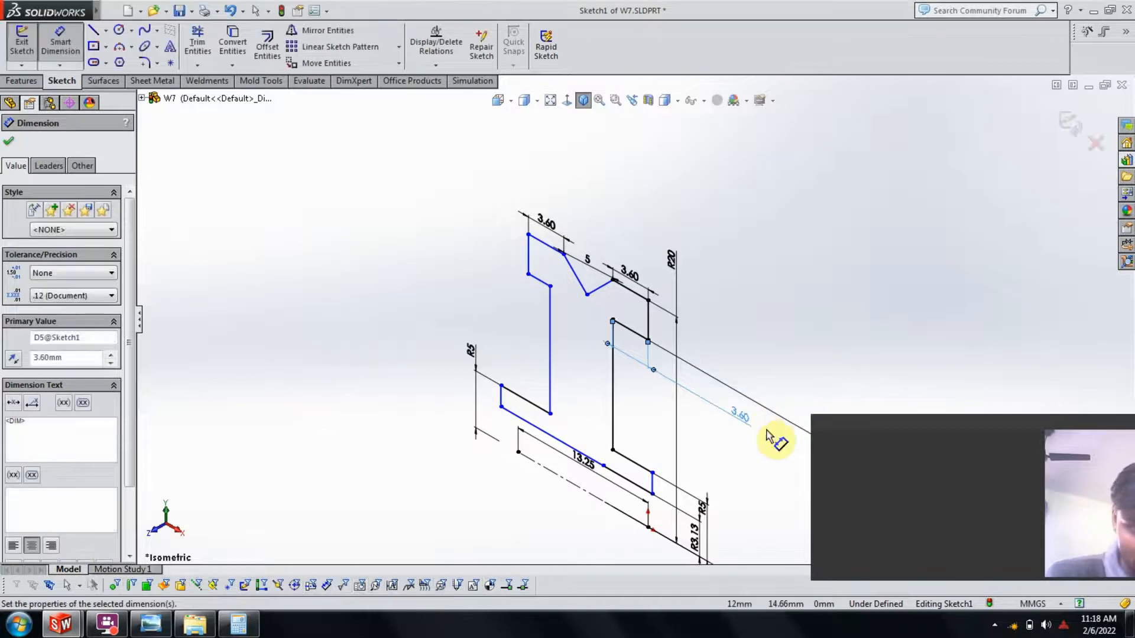
- Exit the W7 rim sketch, return to the Assem1 assembly and rebuild it with the modified wheel
click(1073, 125)
scroll(735, 321, up, 3)
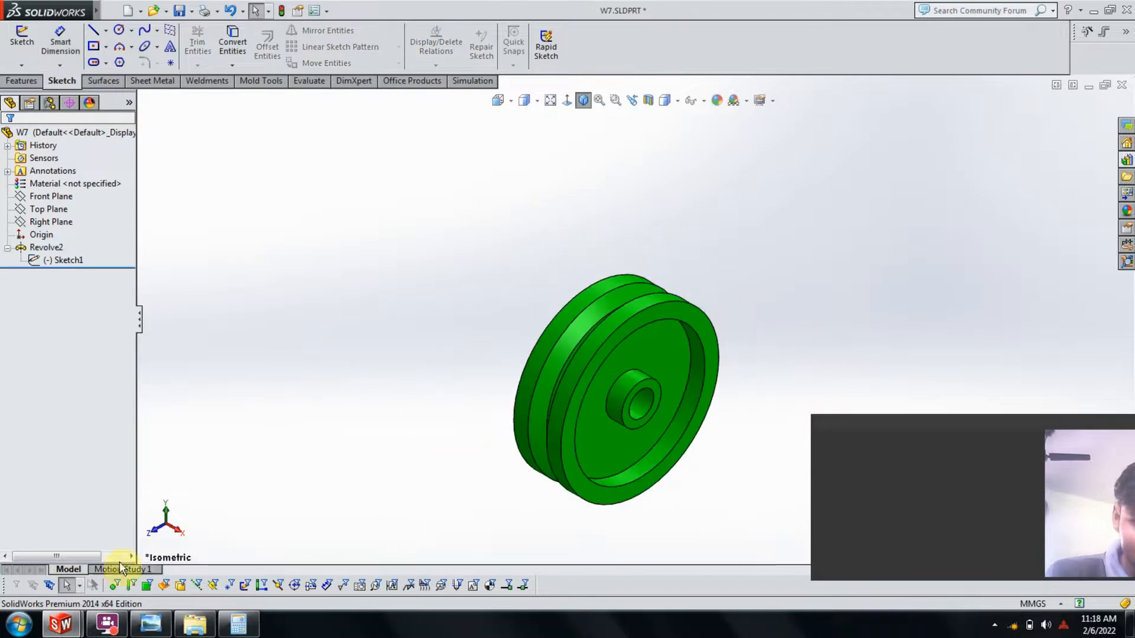
mouse_move(69, 629)
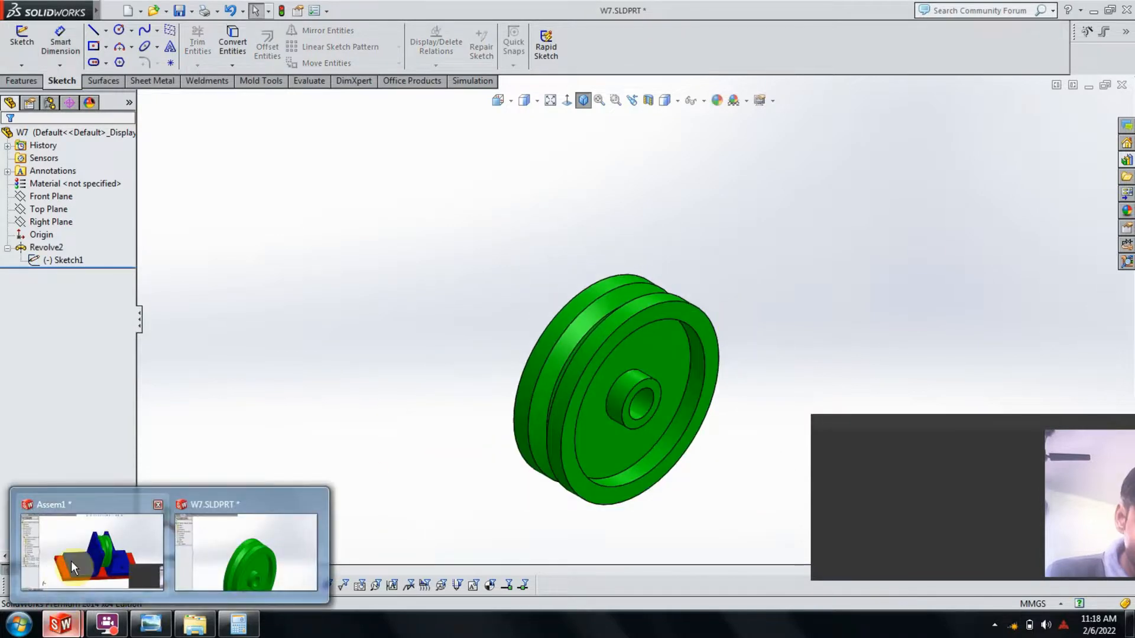
click(71, 561)
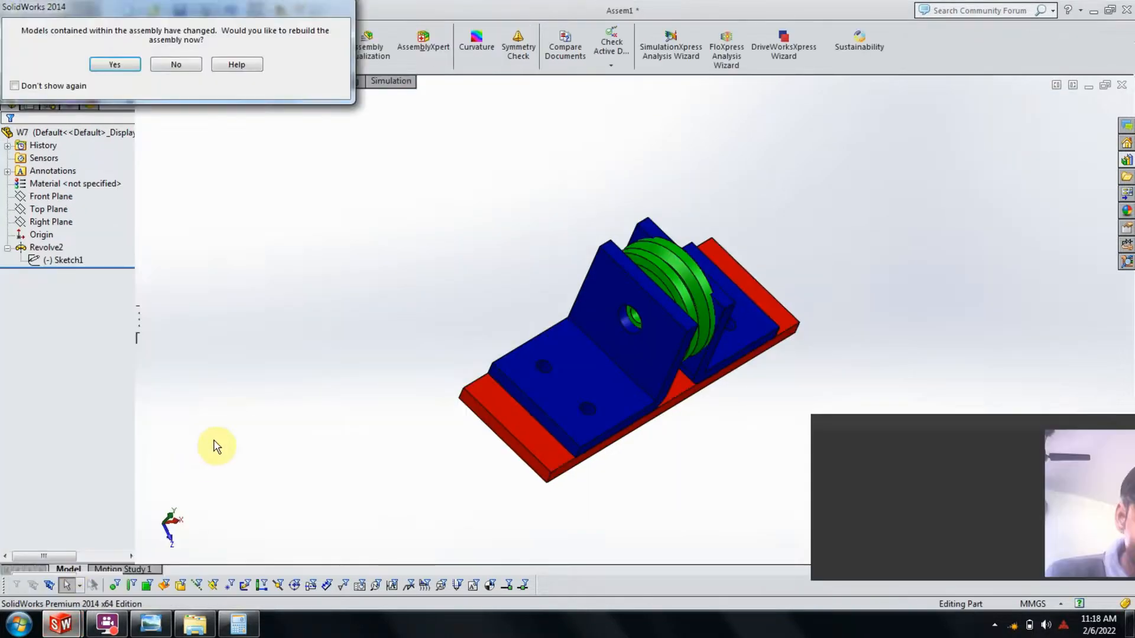
click(122, 69)
- Examine the fit of the green W7 wheel between the two blue W 2 brackets and its alignment with the bracket holes
middle_drag(683, 329, 645, 328)
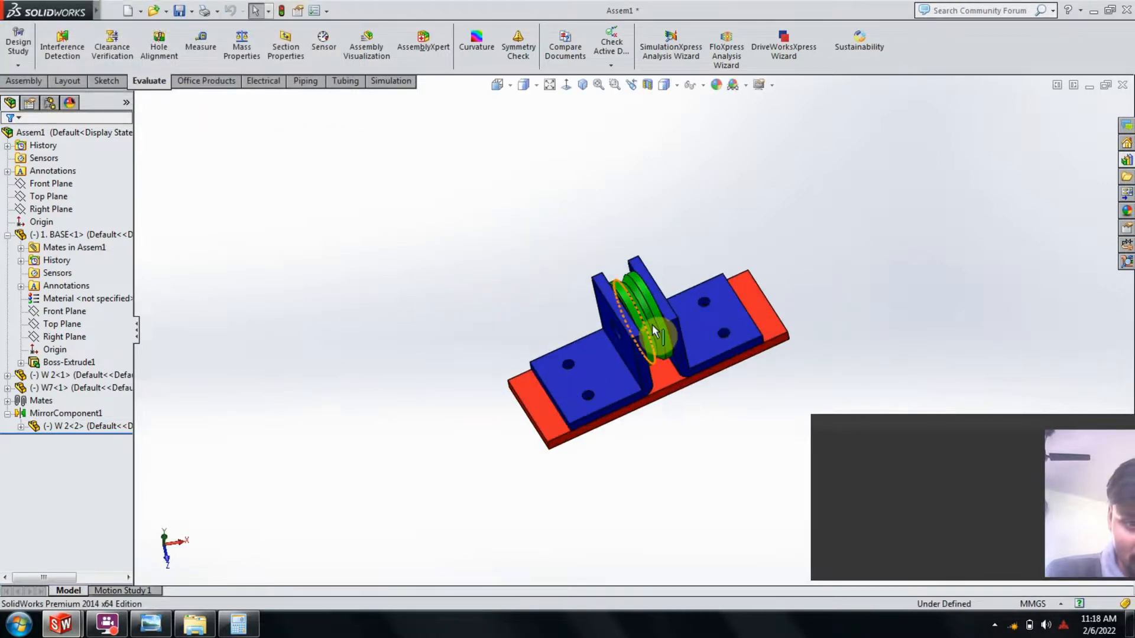
scroll(620, 319, down, 5)
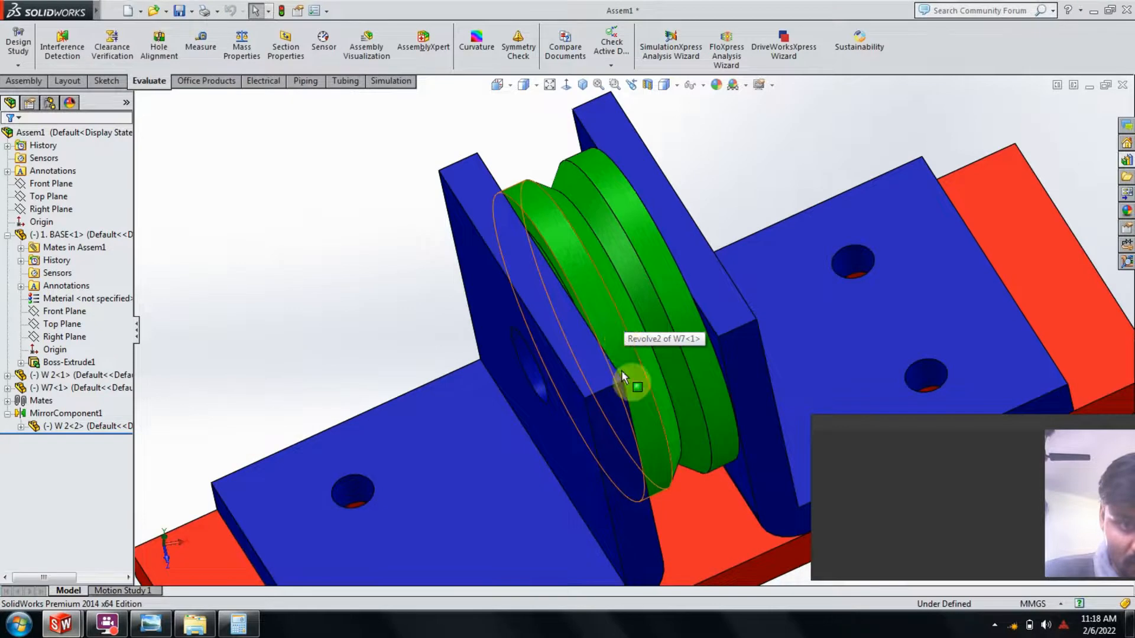
scroll(612, 334, up, 5)
scroll(633, 331, down, 8)
scroll(627, 326, down, 2)
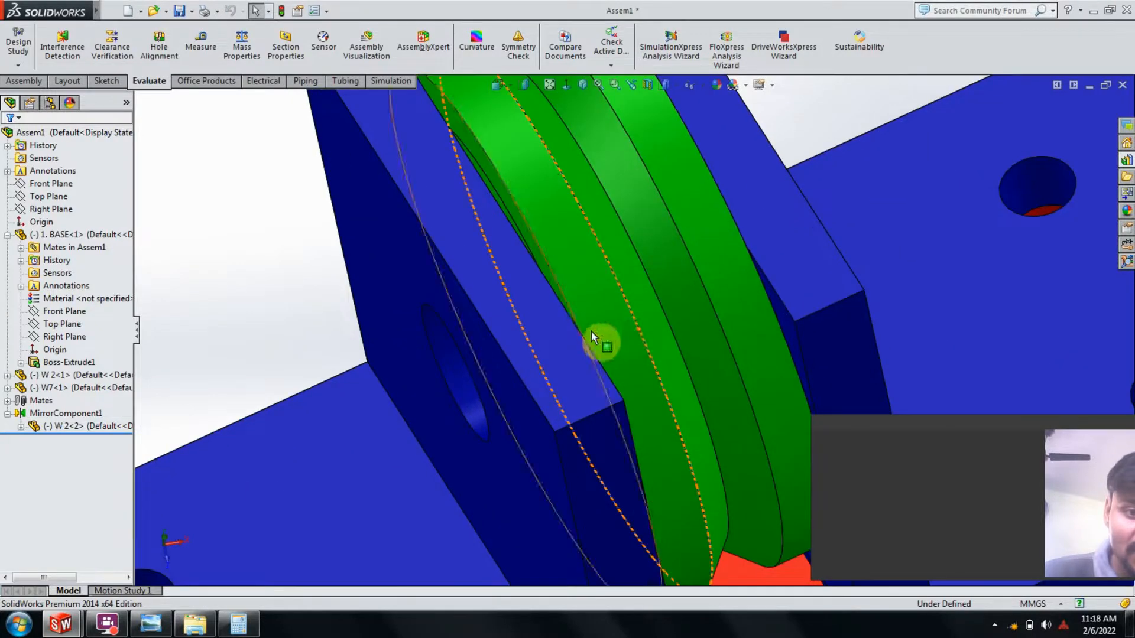
scroll(616, 328, up, 5)
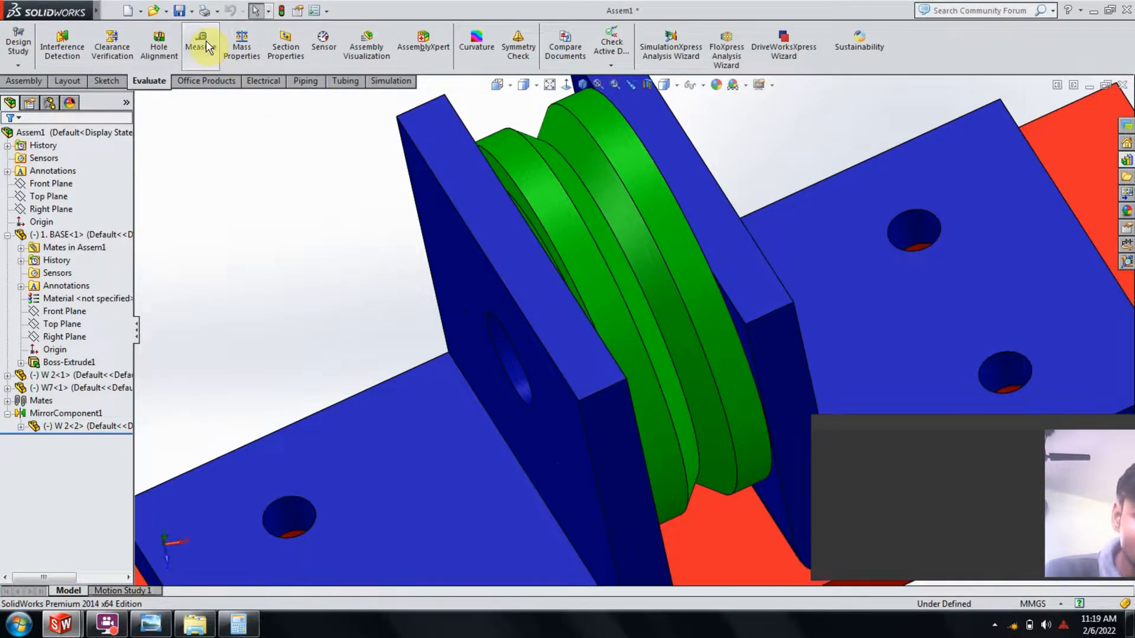
scroll(595, 332, up, 4)
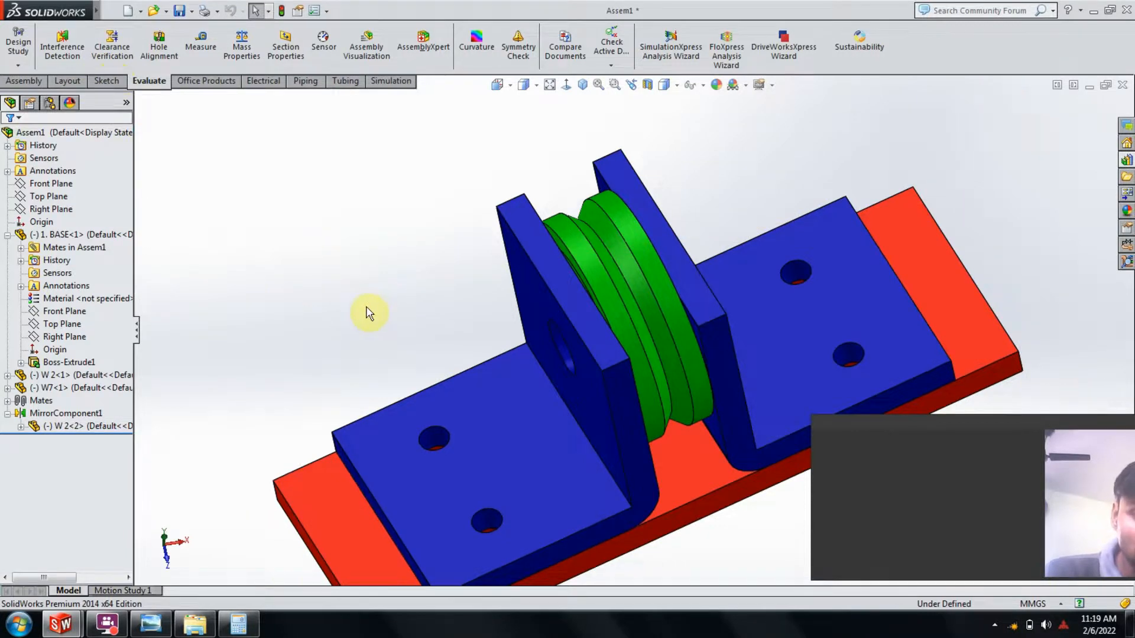
scroll(651, 312, up, 4)
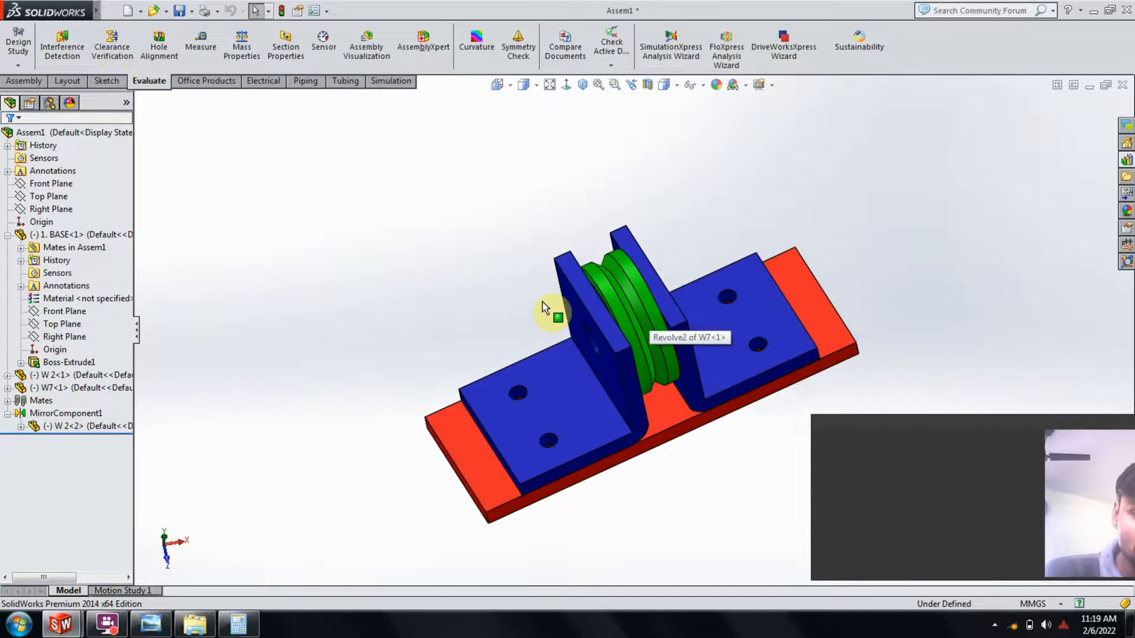
middle_drag(544, 307, 588, 342)
scroll(614, 342, down, 5)
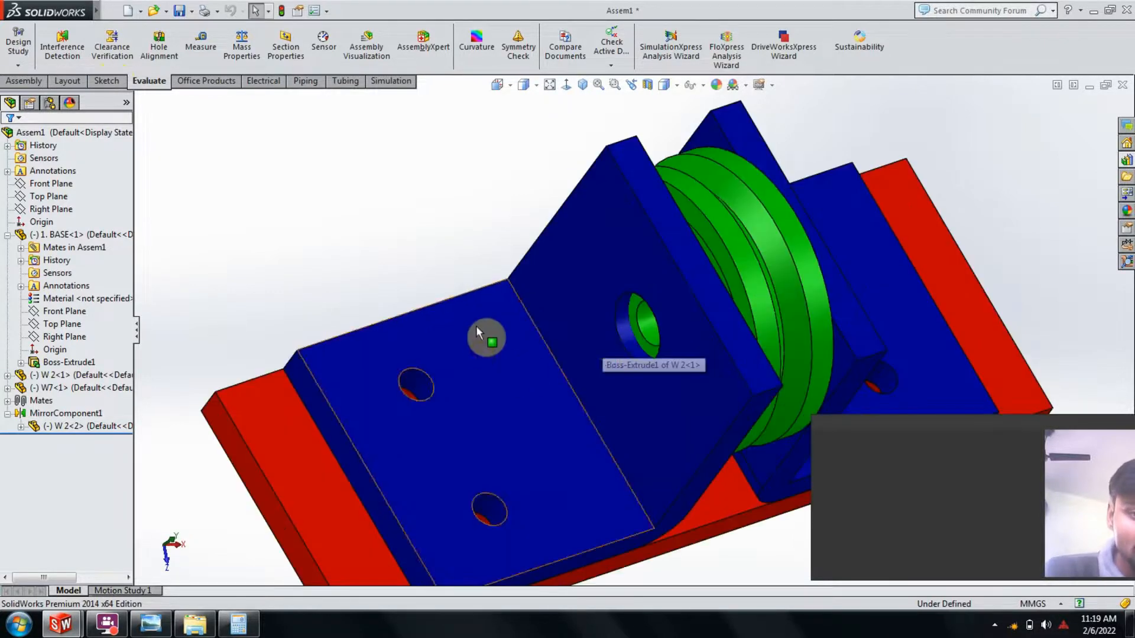
scroll(477, 337, up, 3)
middle_drag(475, 343, 473, 294)
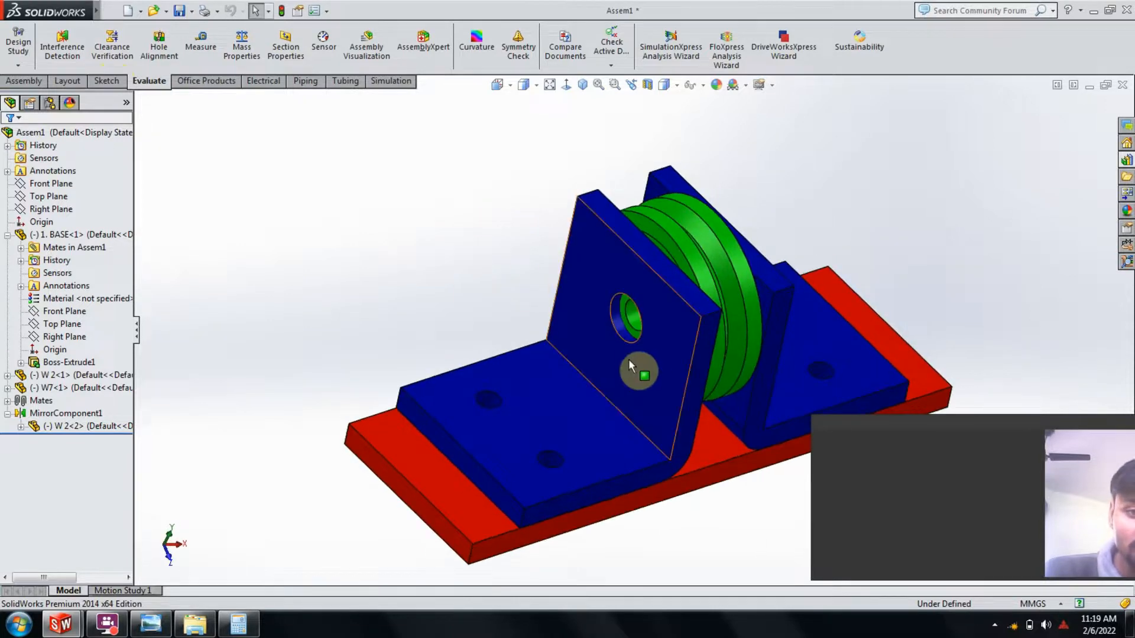
scroll(637, 359, down, 2)
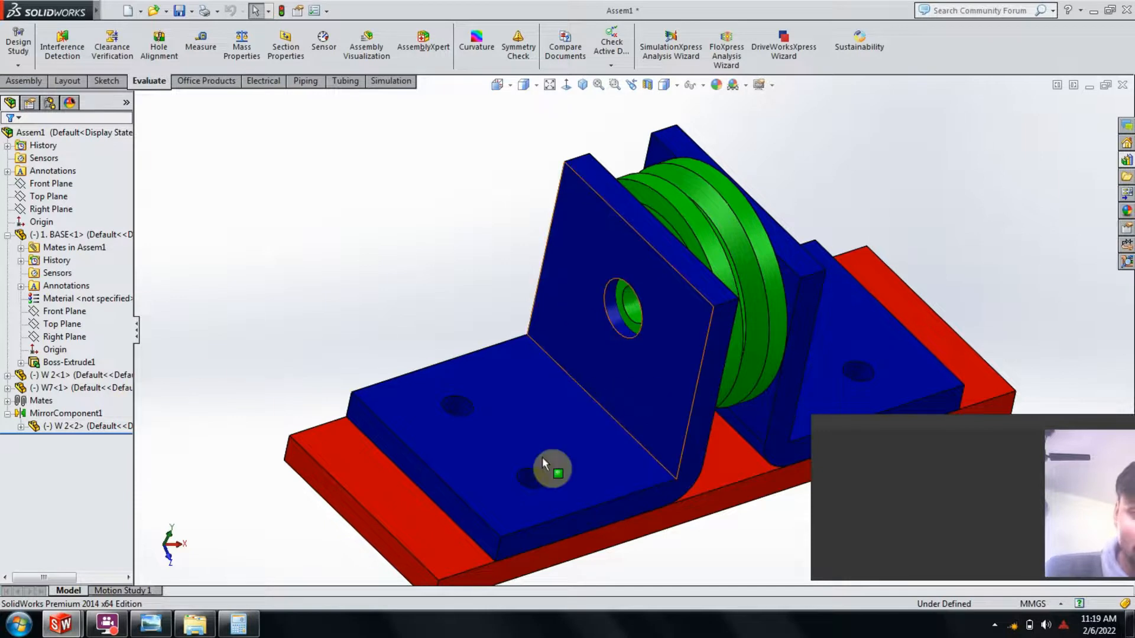
middle_drag(594, 360, 671, 337)
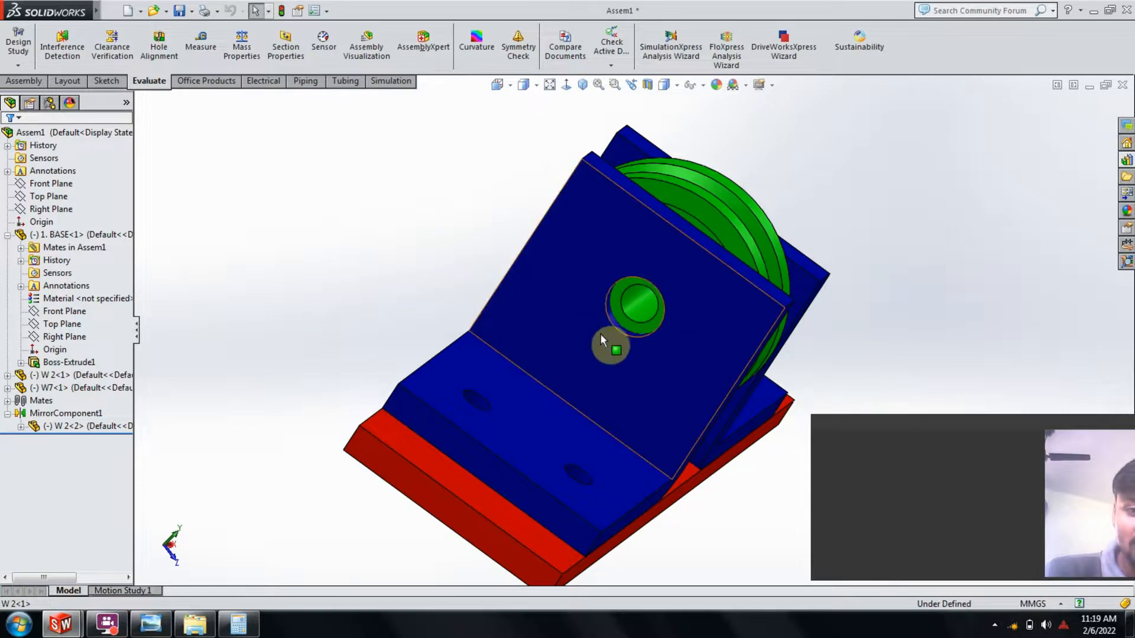
middle_drag(692, 400, 625, 413)
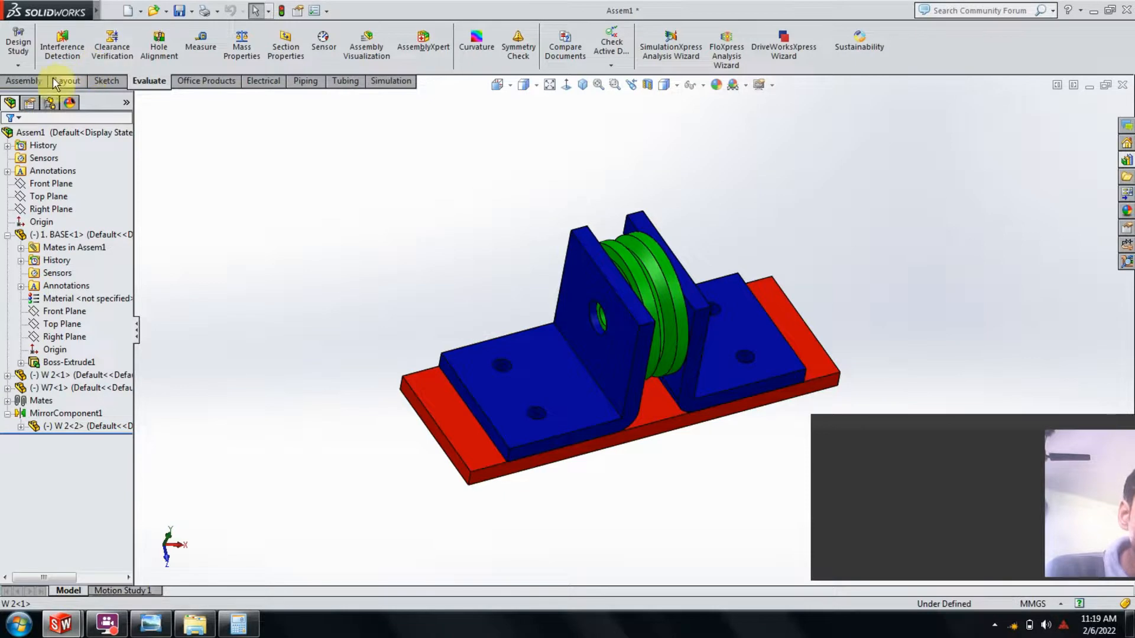
- Insert the W4 hex nut from the WHEEL SUPPORT ASSEMBELY PARTS folder and place it in empty space beside the assembly
click(18, 81)
click(78, 65)
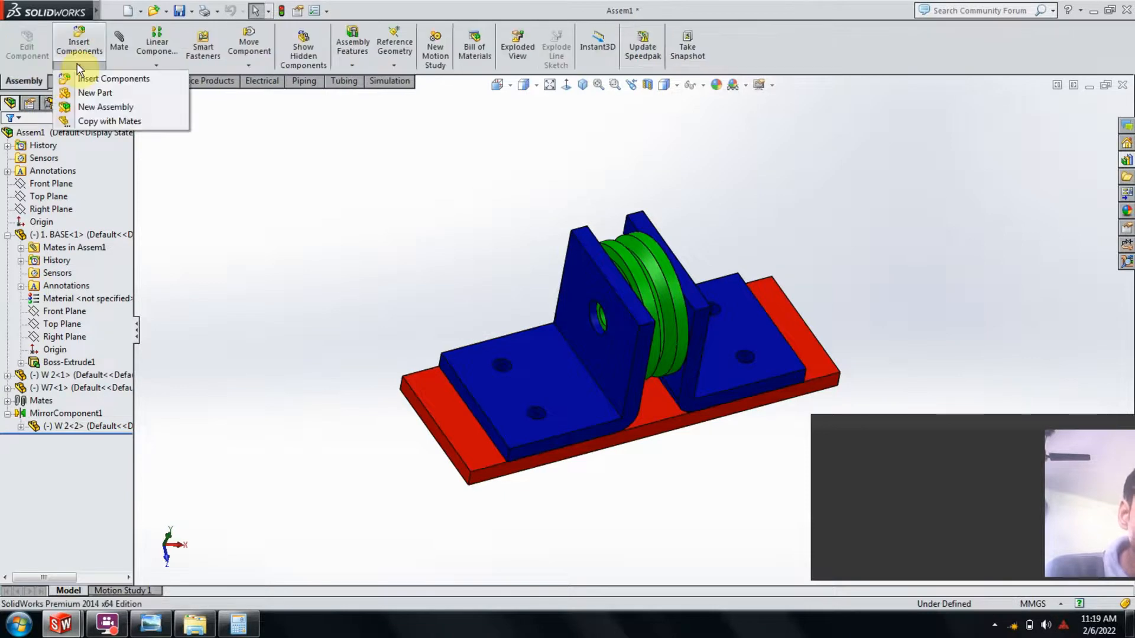
click(86, 81)
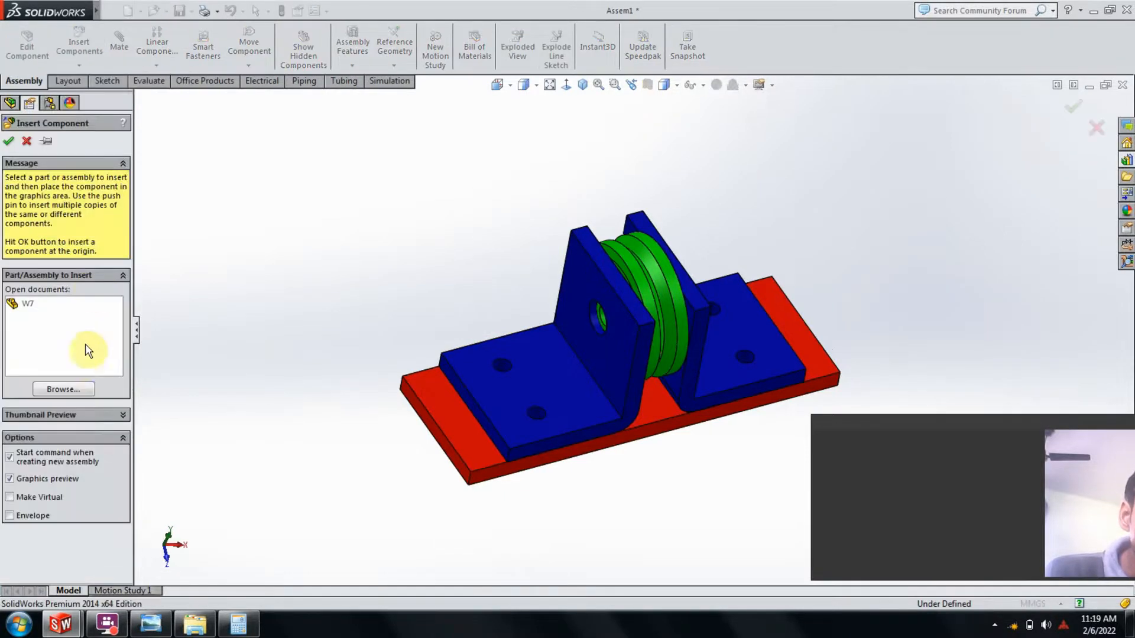
click(65, 389)
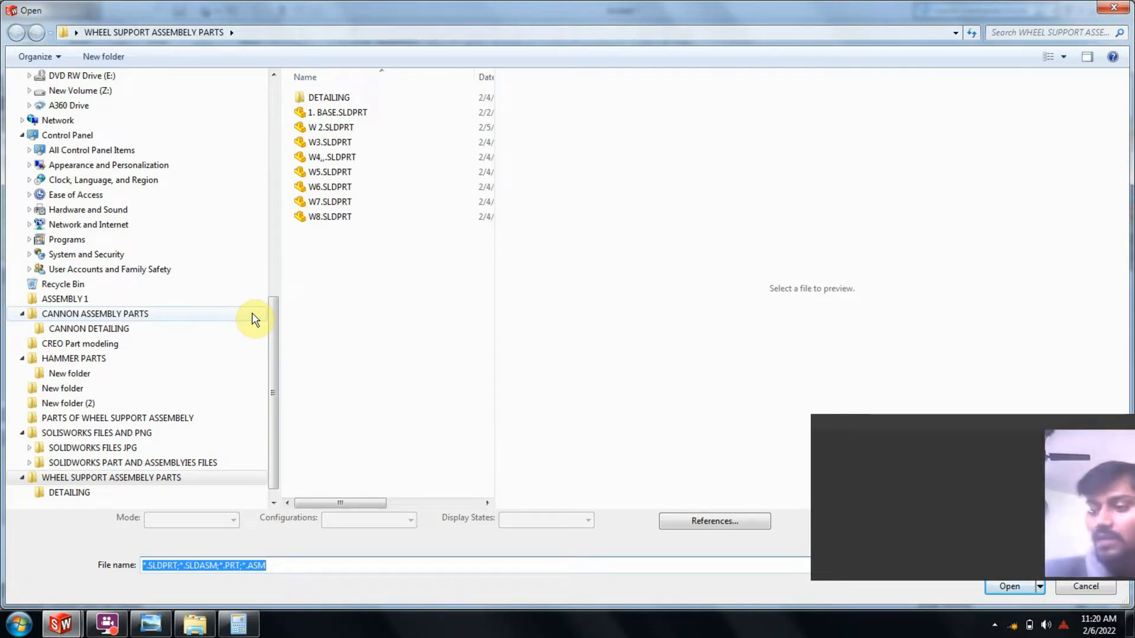
double_click(306, 202)
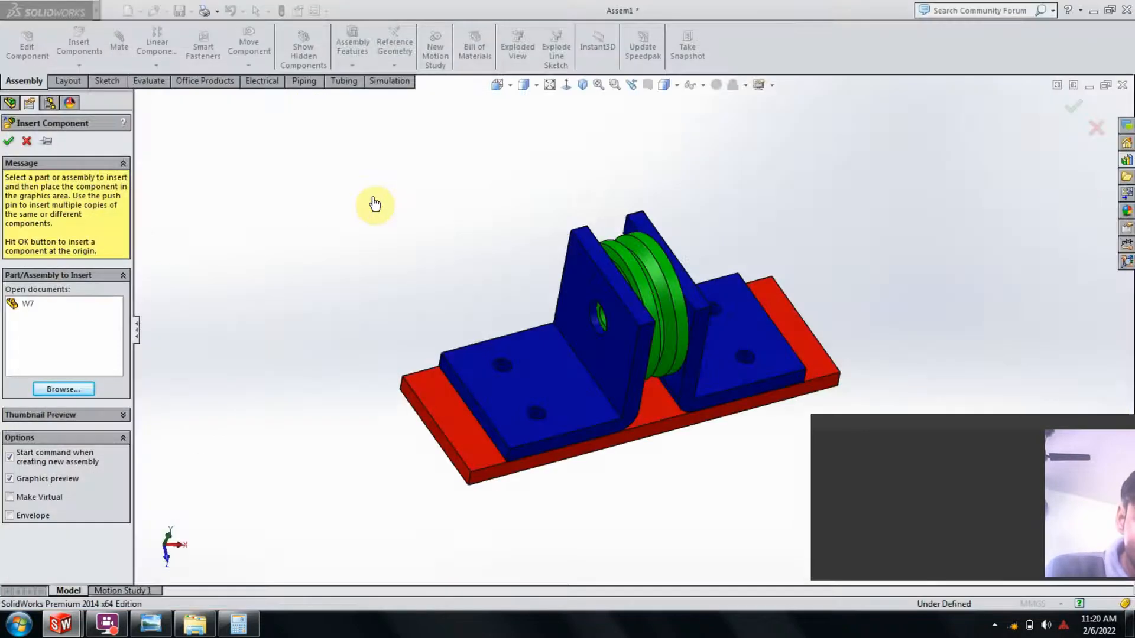
click(291, 176)
- Insert the W6.SLDPRT washer and place it in empty space near the nut
click(80, 67)
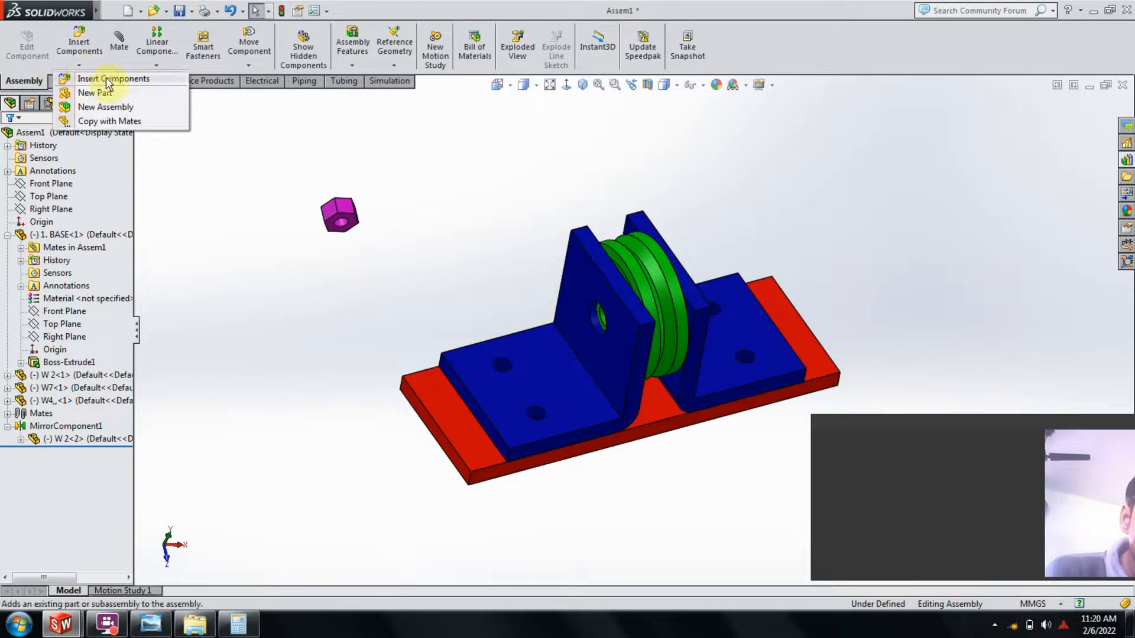
click(109, 78)
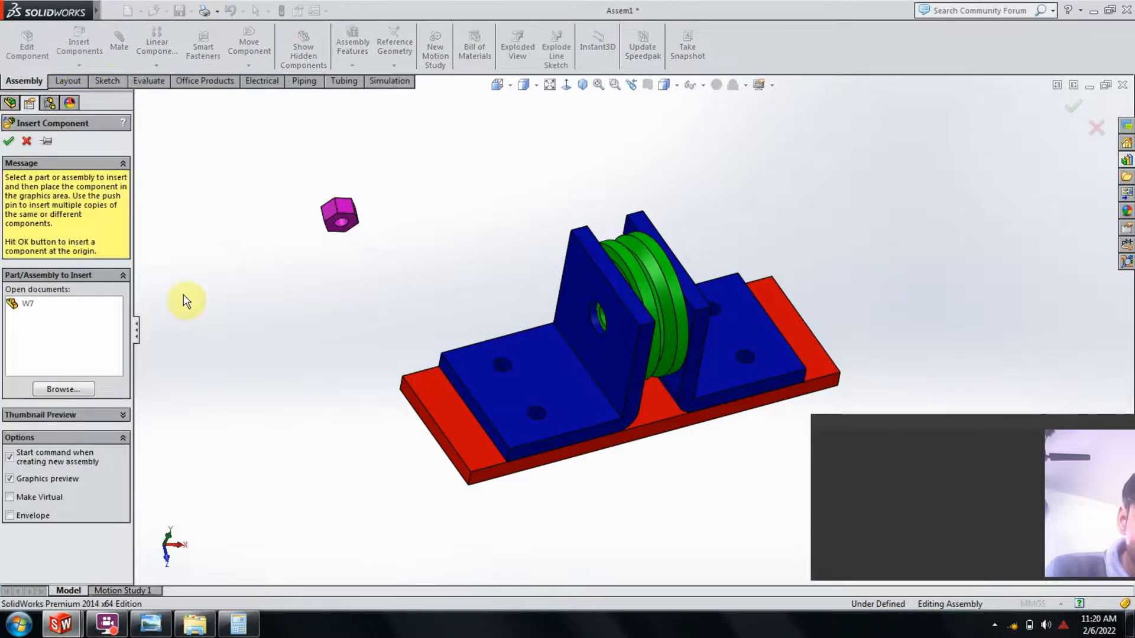
click(64, 389)
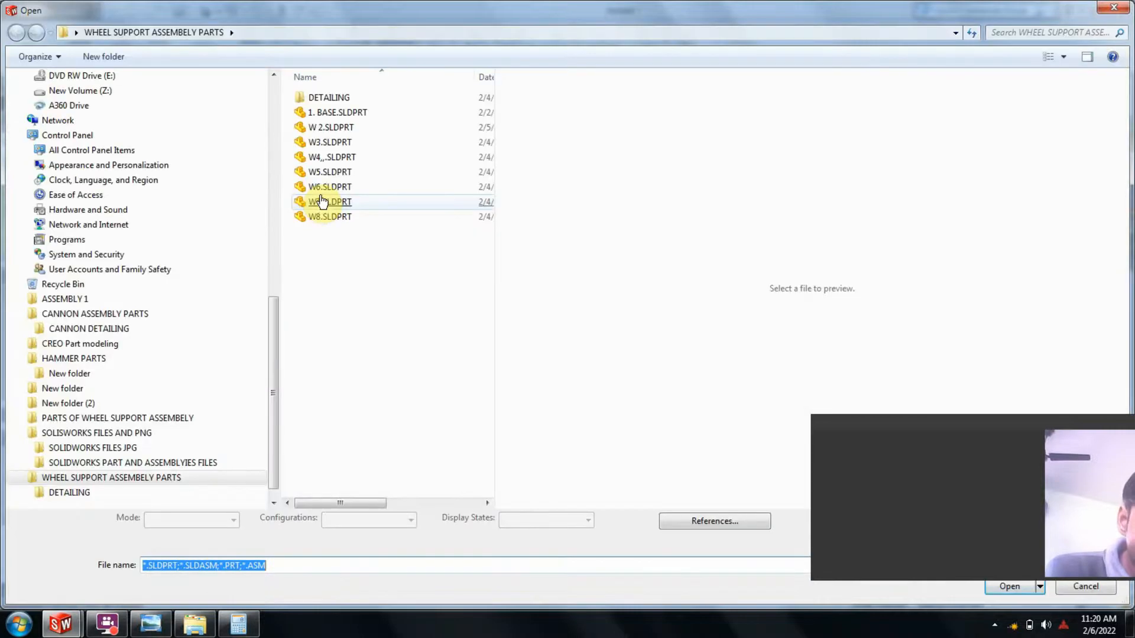
click(321, 188)
ctrl+click(325, 172)
ctrl+click(325, 172)
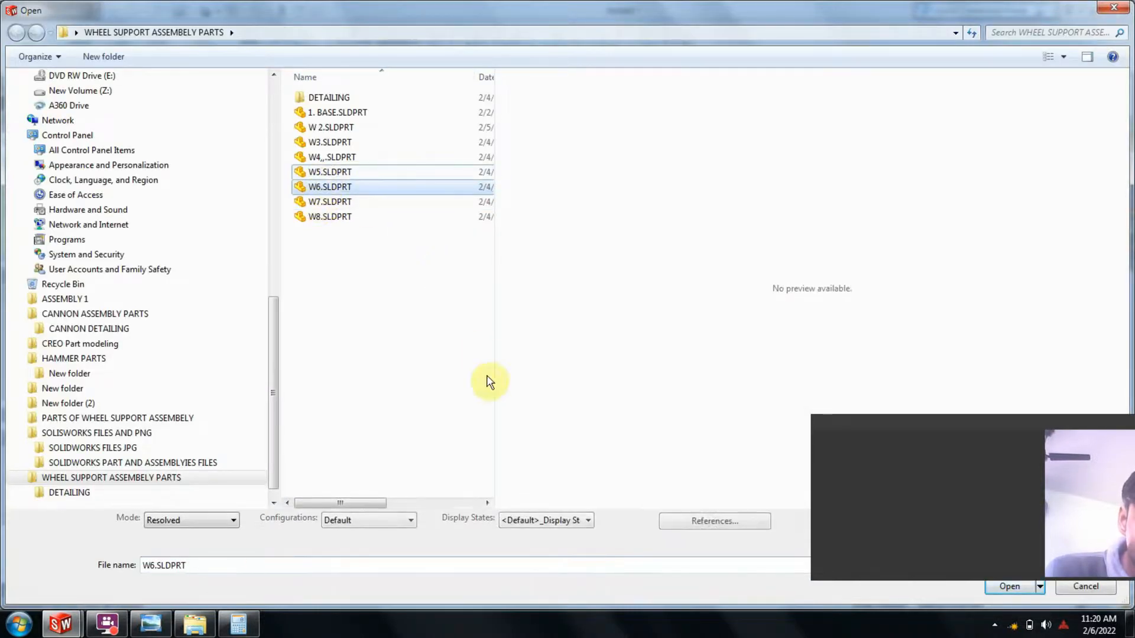
click(1012, 585)
click(269, 283)
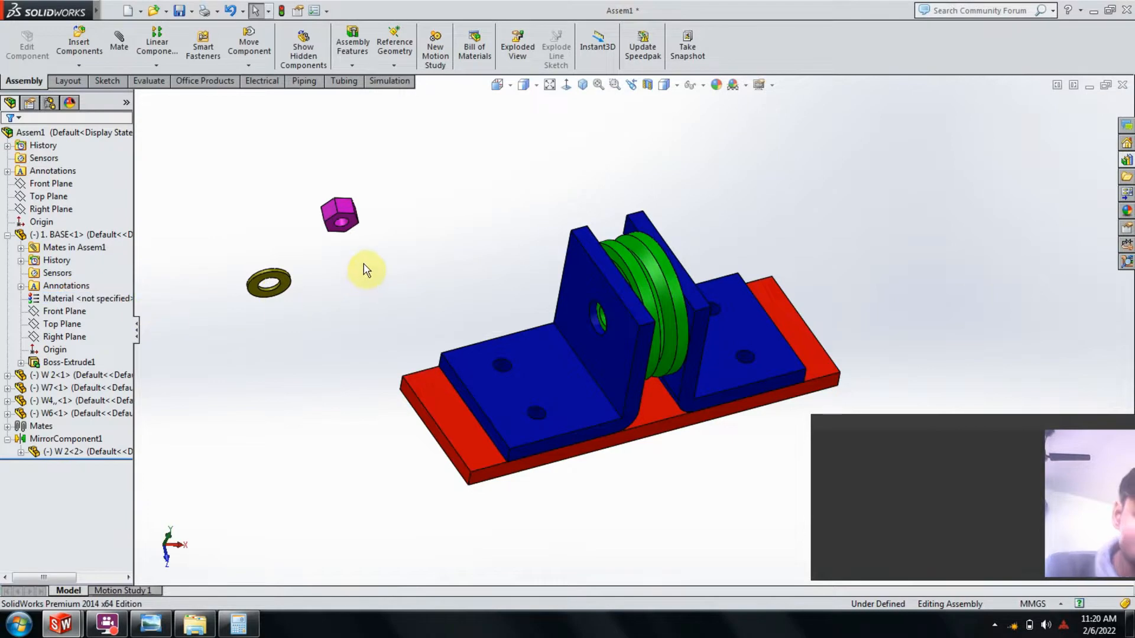
- Insert the W5.SLDPRT bushing and place it in empty space between the nut and the brackets
click(79, 65)
click(89, 79)
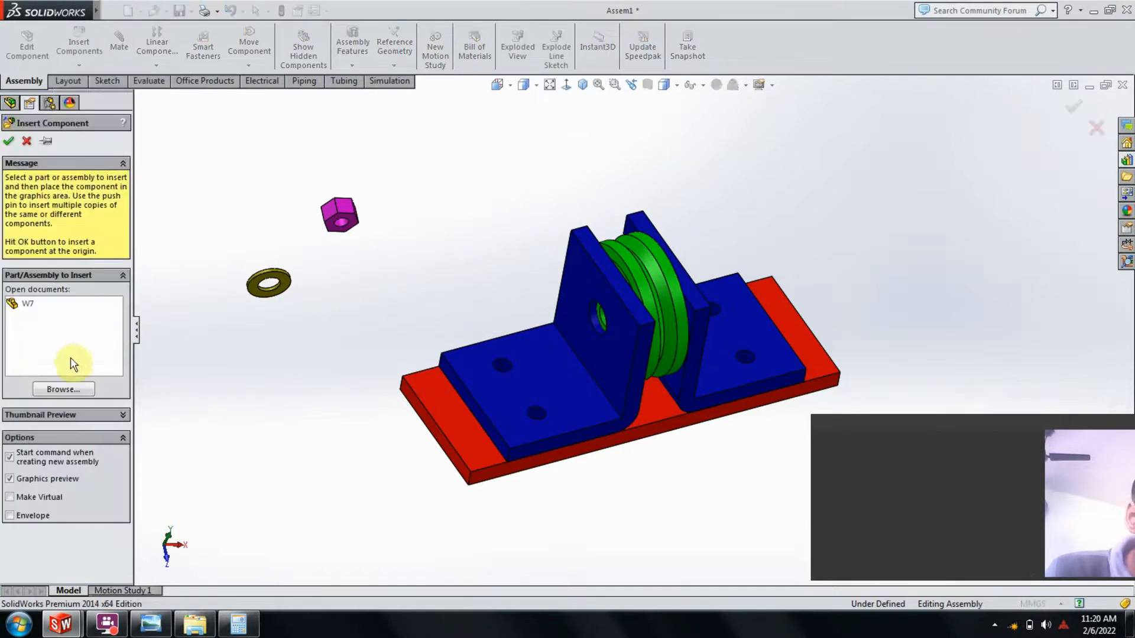
click(57, 389)
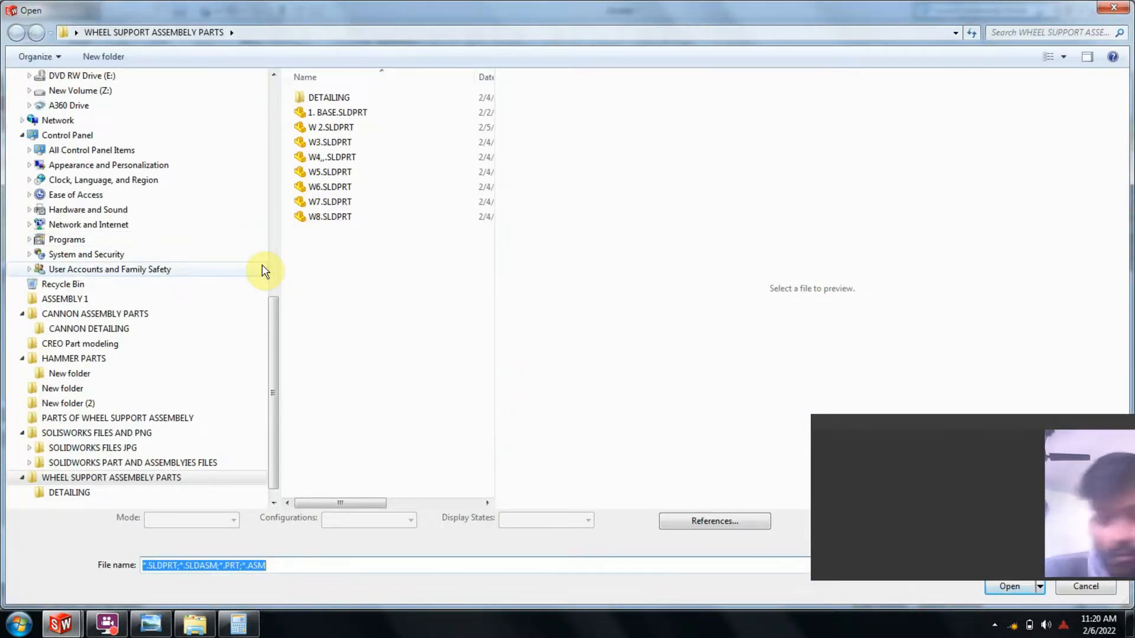
double_click(322, 202)
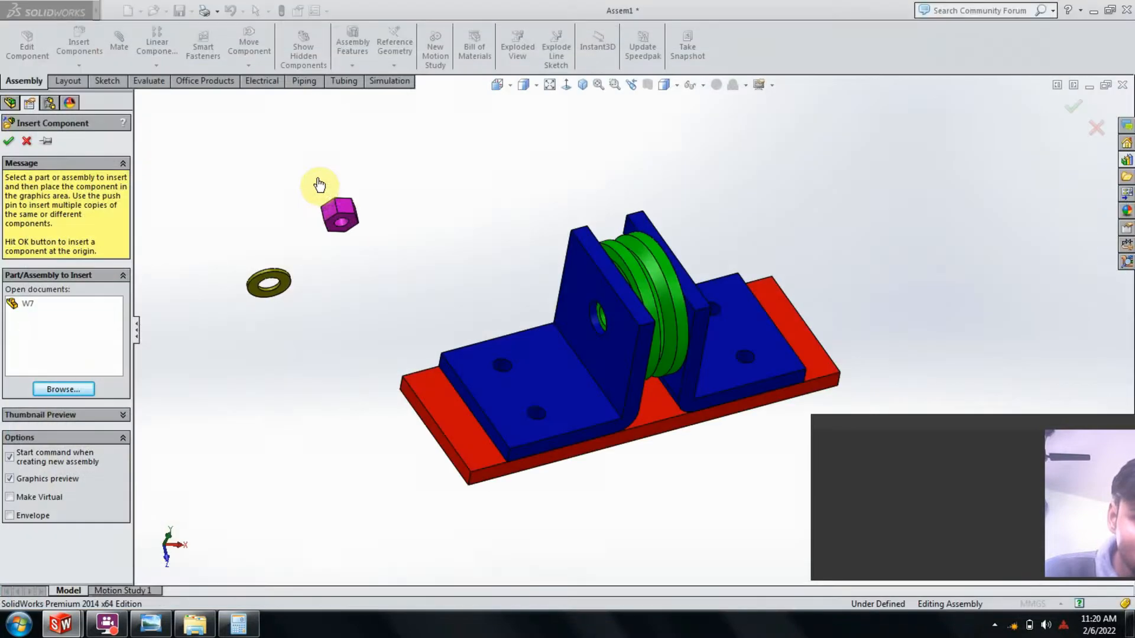
click(392, 215)
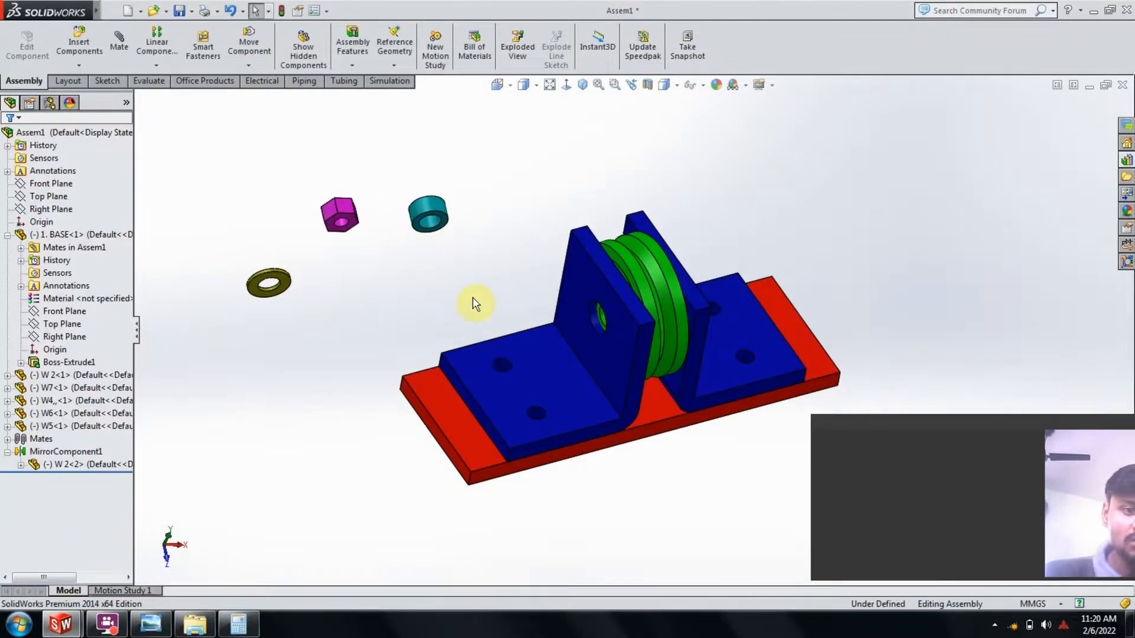
- Insert the W3.SLDPRT shaft and place it in empty space below the nut and bushing
middle_drag(651, 319, 629, 271)
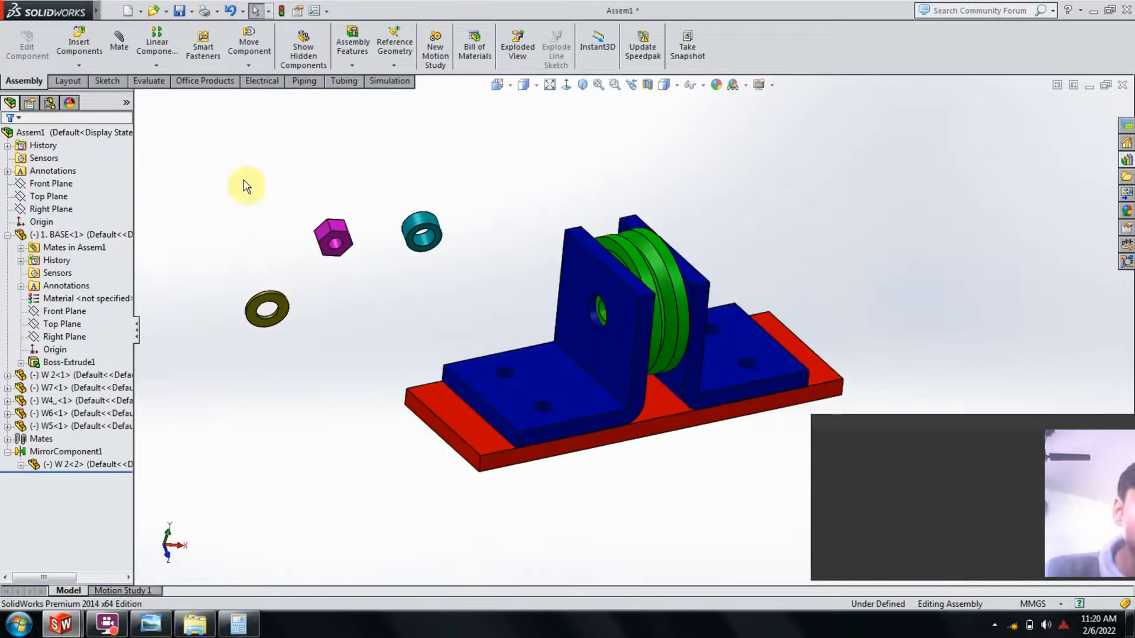
click(79, 65)
click(95, 79)
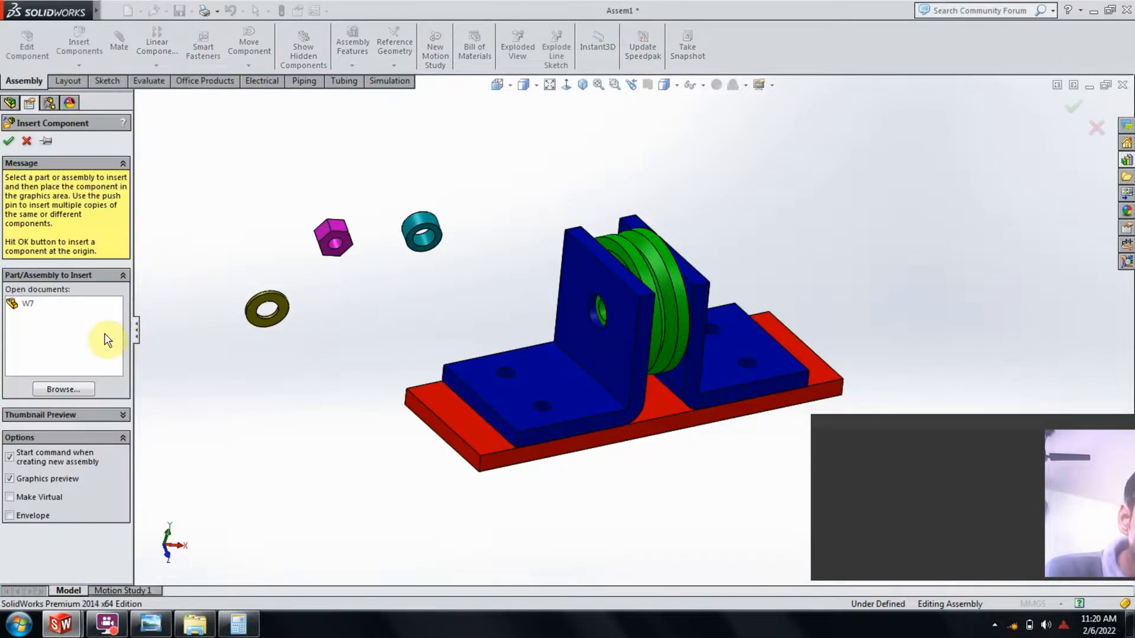
click(81, 388)
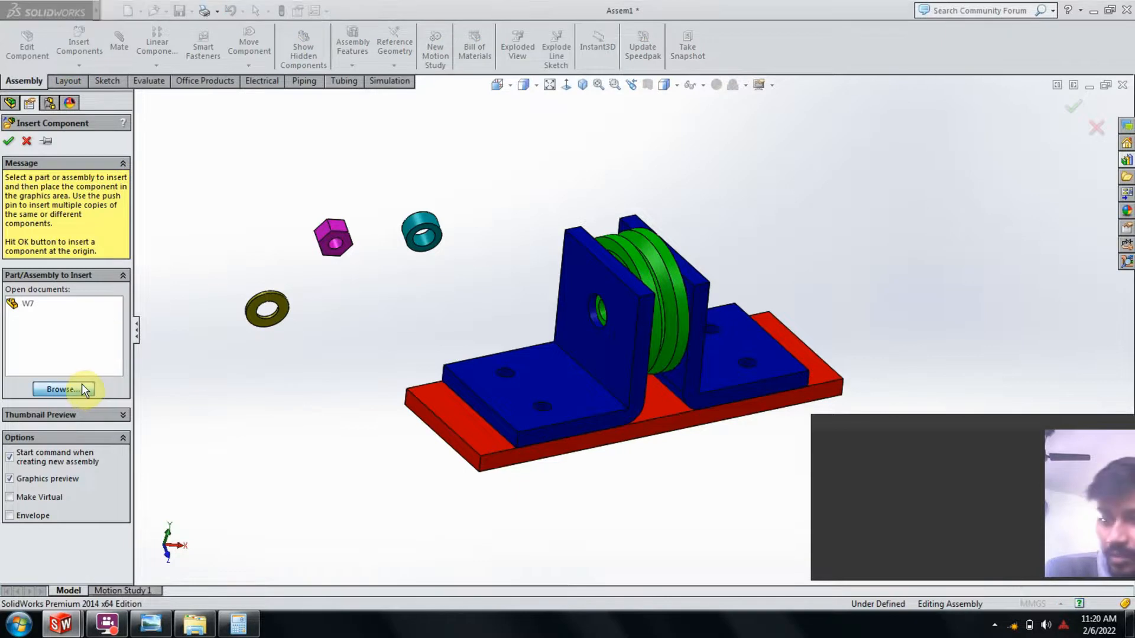
double_click(327, 143)
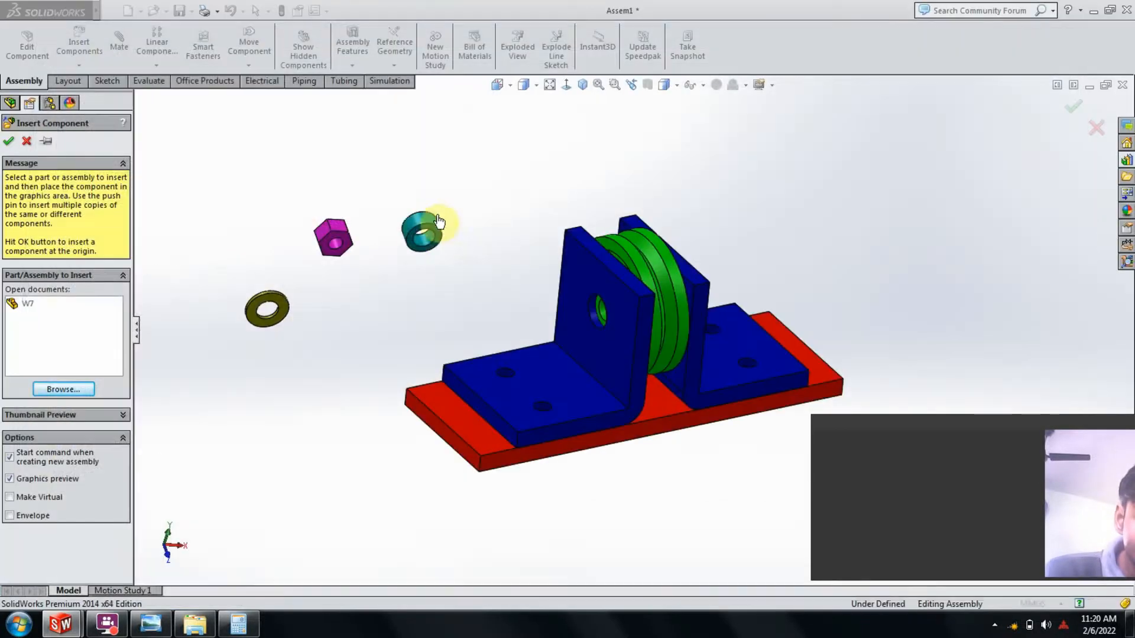
click(416, 289)
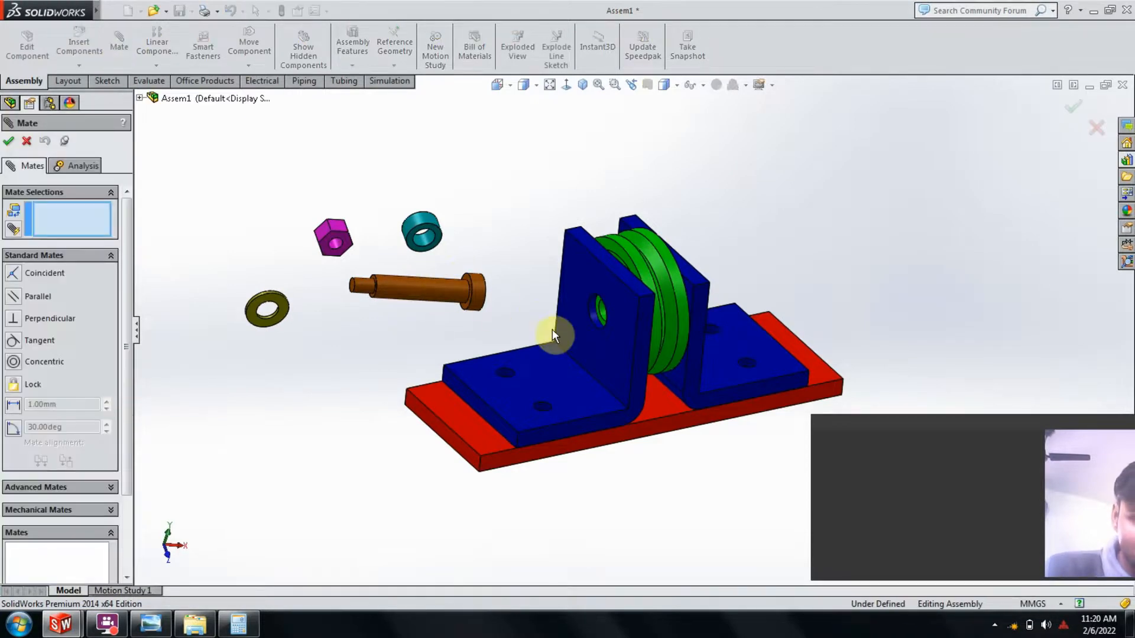
- Add a concentric mate between the bore of the W7 wheel and the cylindrical body of the W3 shaft
scroll(635, 308, down, 3)
middle_drag(637, 308, 658, 313)
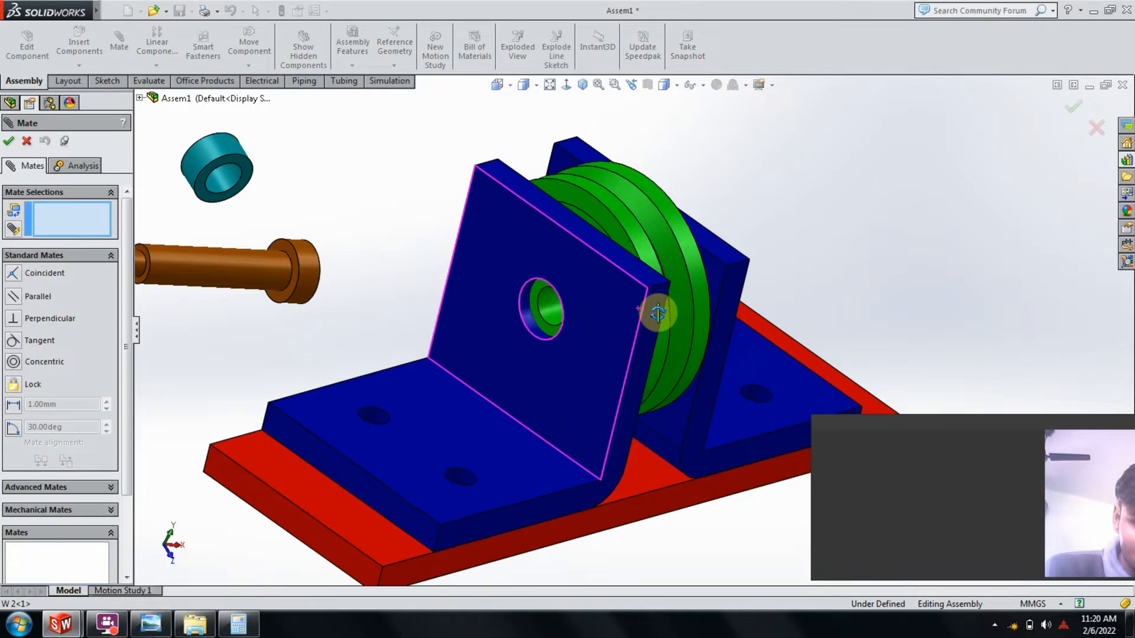
click(539, 302)
scroll(469, 321, up, 2)
scroll(468, 321, up, 2)
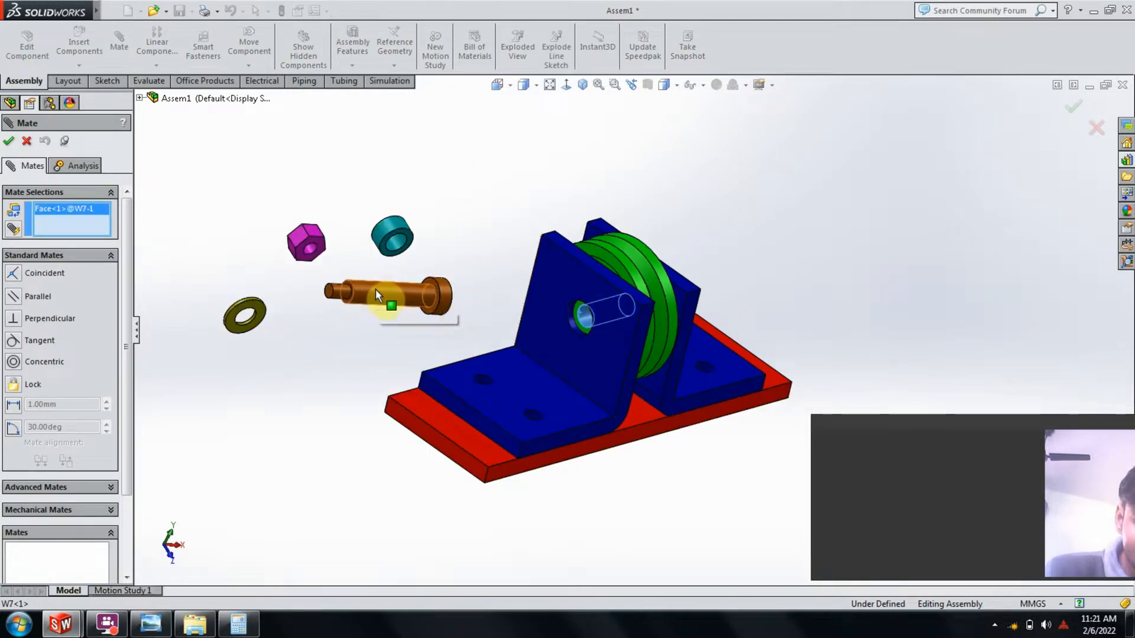
click(396, 289)
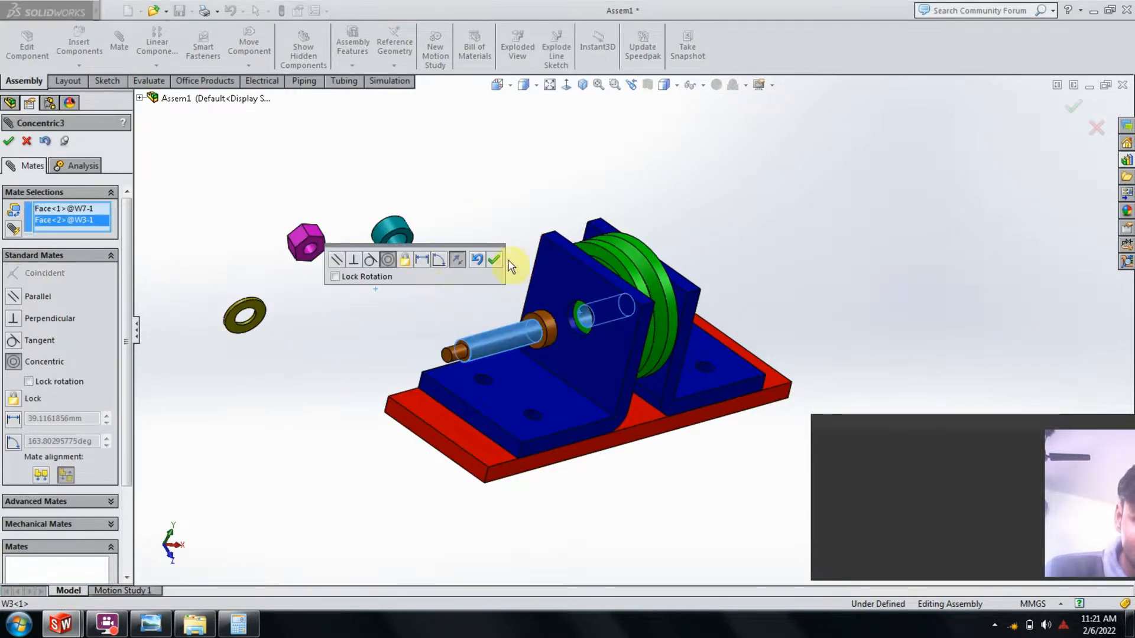
click(495, 260)
- Close the mate definition and fix the 1. BASE component in place
drag(503, 340, 593, 328)
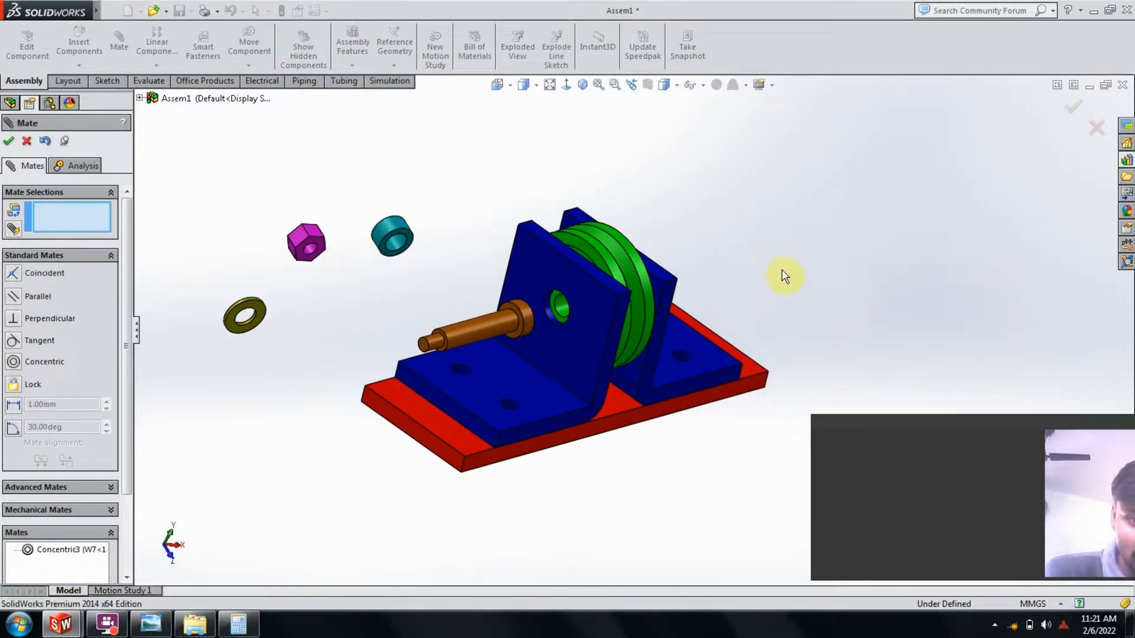
right_click(447, 421)
key(Escape)
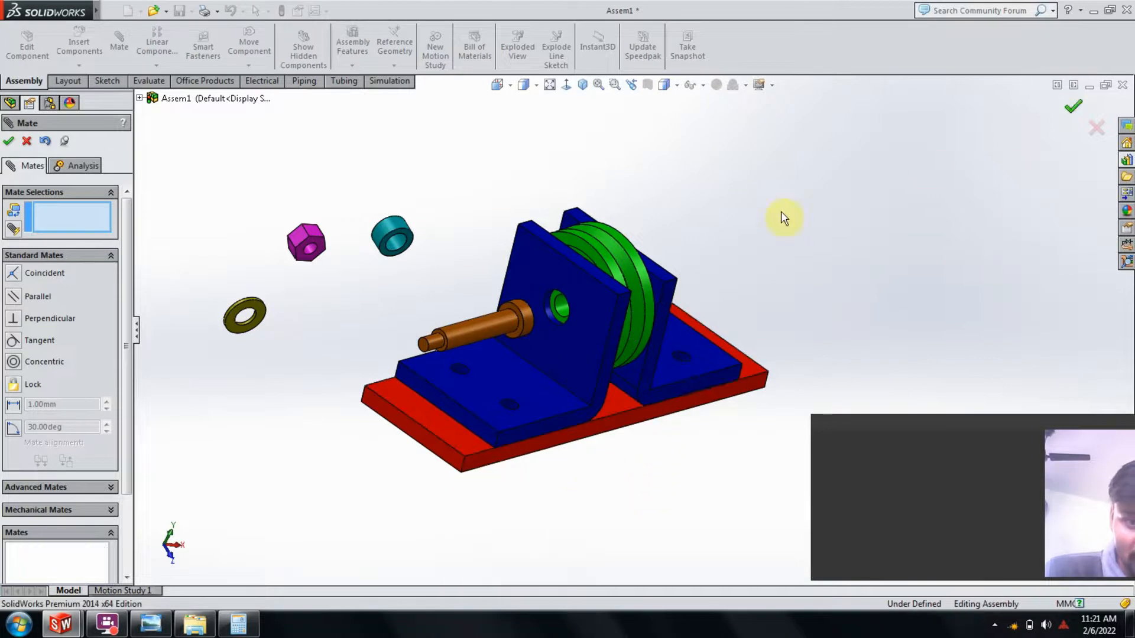
right_click(727, 350)
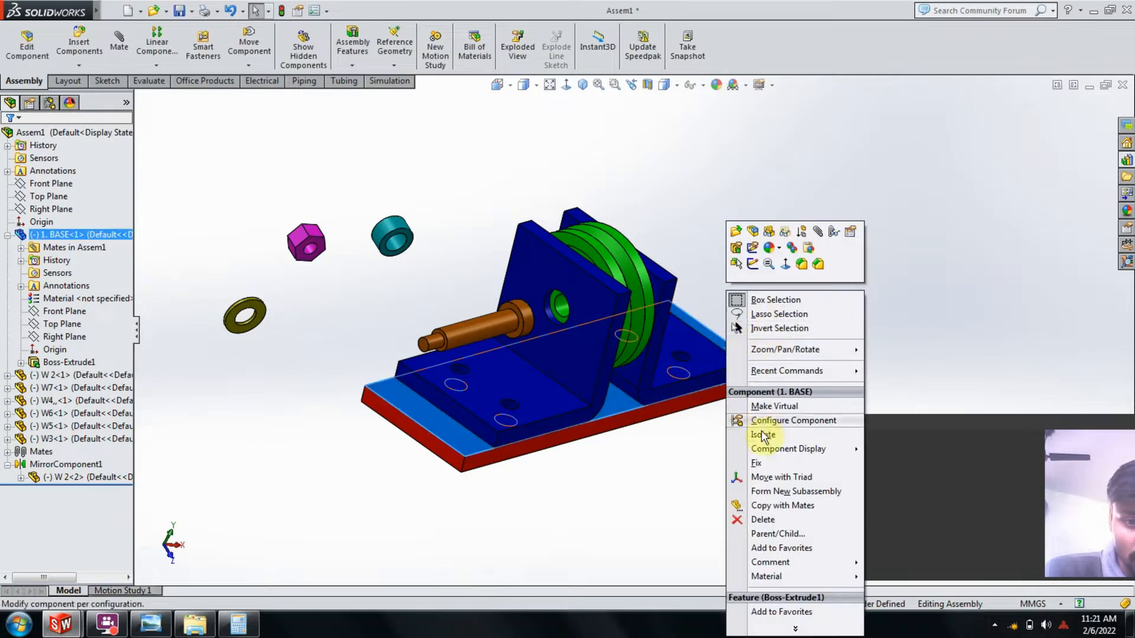
click(699, 442)
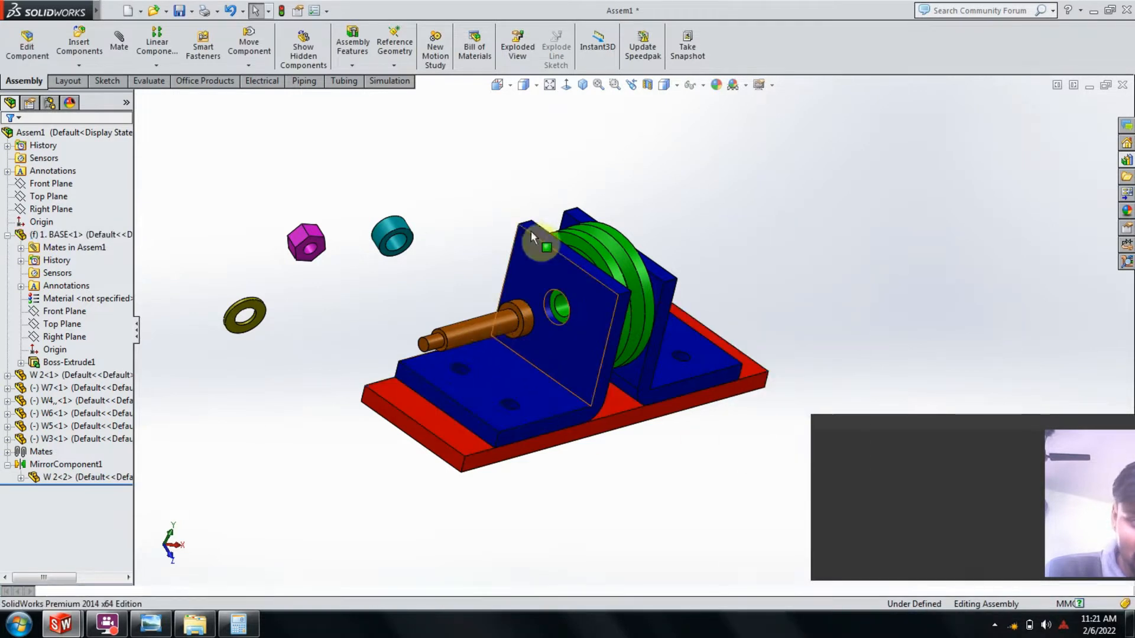
- Slide the W3 shaft along its axis until it is clear of the brackets on the mirrored bracket's side
click(477, 338)
drag(476, 338, 790, 237)
scroll(666, 189, up, 2)
middle_drag(671, 228, 601, 227)
scroll(607, 222, down, 2)
click(608, 222)
middle_drag(574, 294, 679, 248)
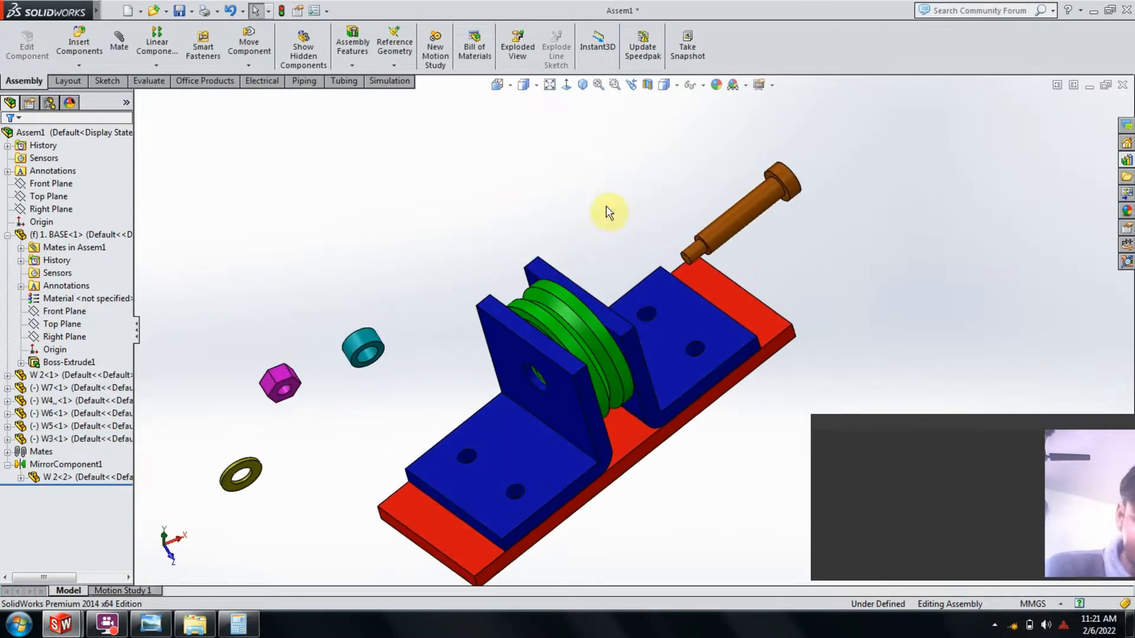
- Add a coincident mate between the mirrored W 2 bracket's outer face and the underside of the W3 shaft's head
click(118, 42)
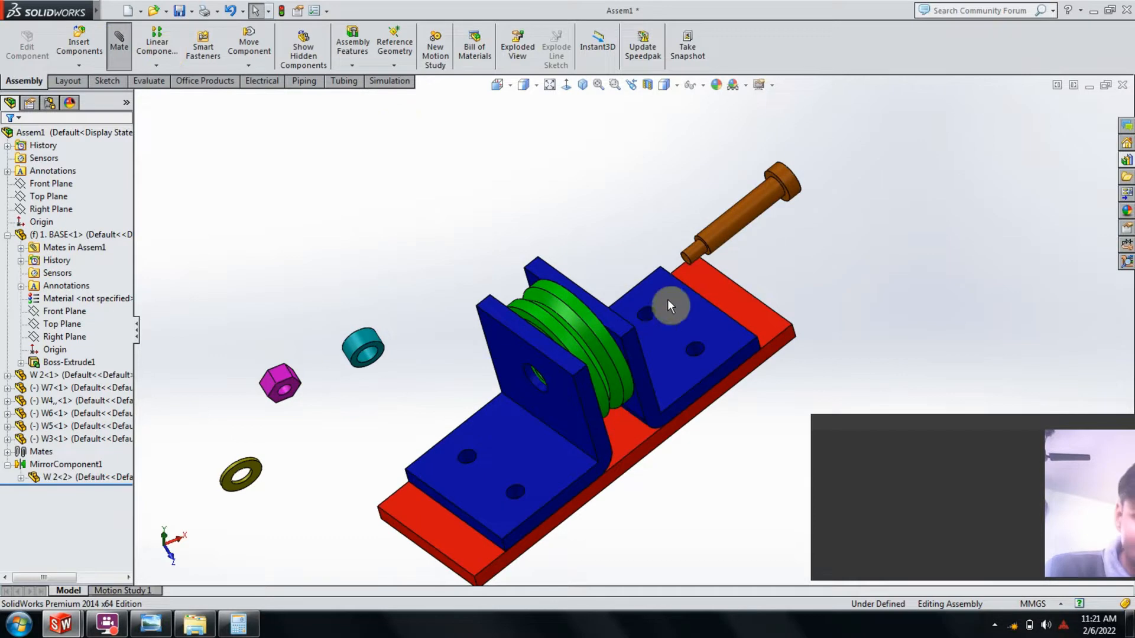
middle_drag(668, 303, 739, 274)
click(583, 348)
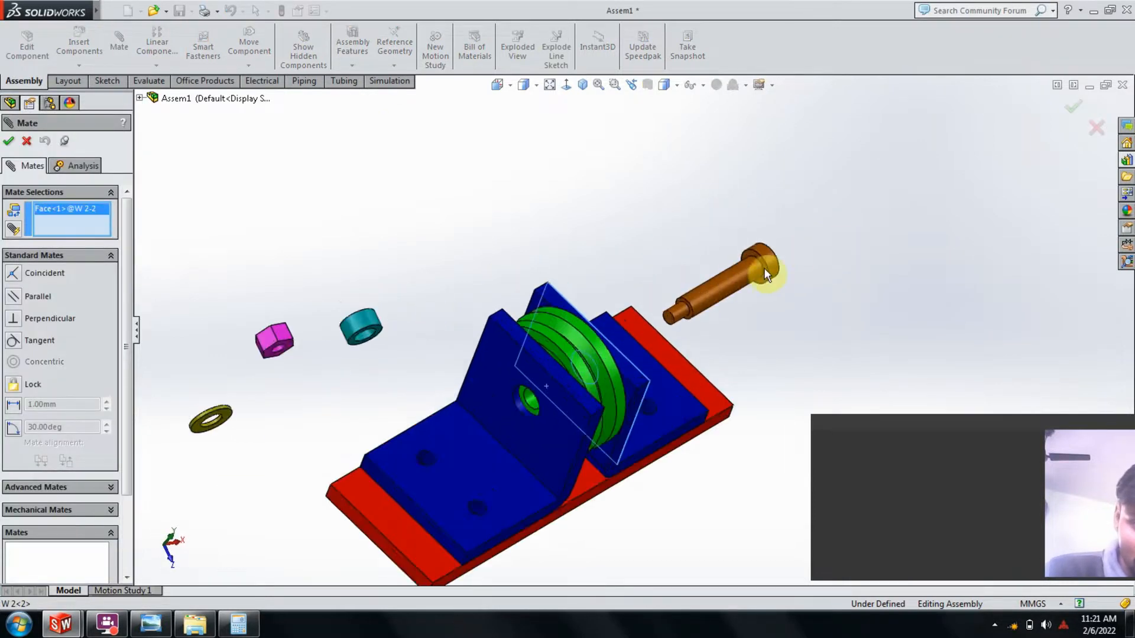
scroll(738, 277, down, 3)
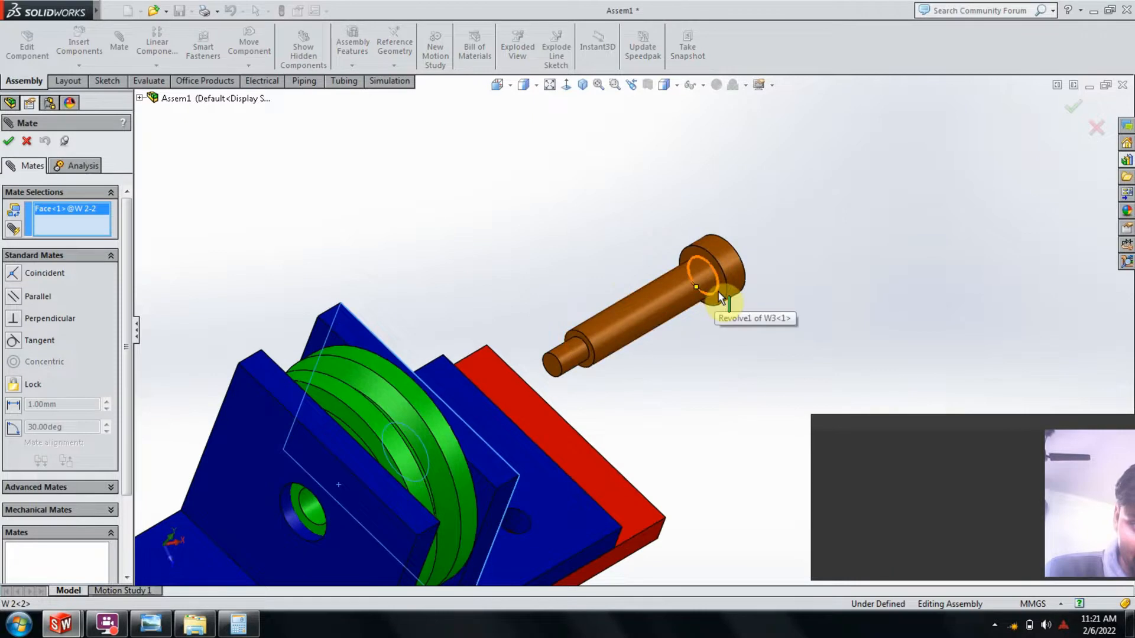
click(720, 300)
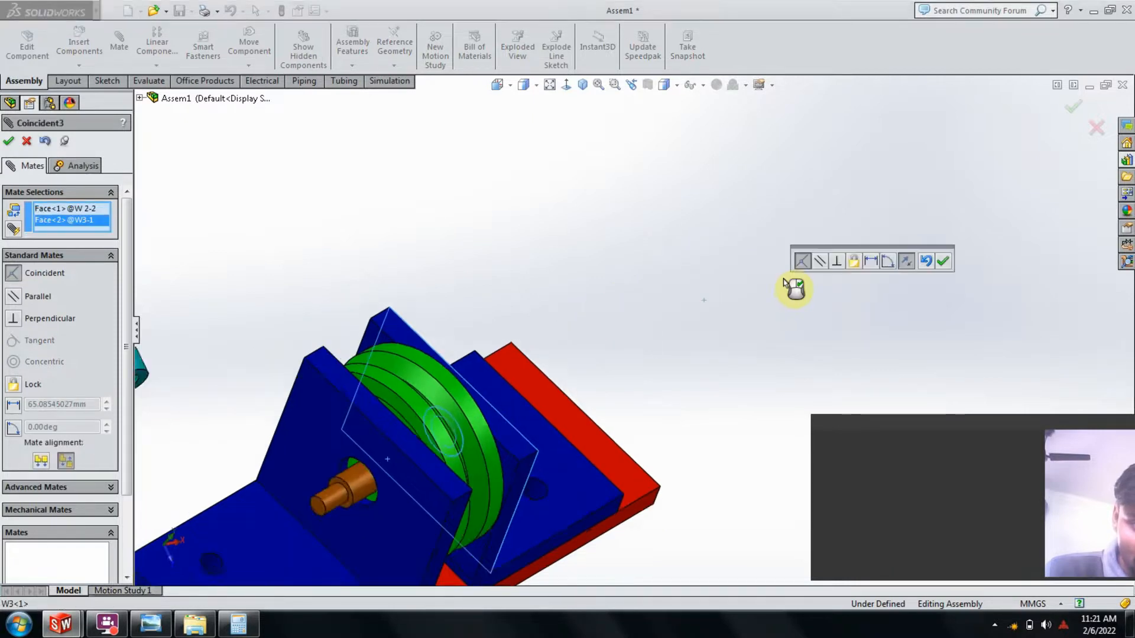
click(943, 261)
- Add a concentric mate between the W6 washer's hole and the W3 shaft's cylindrical body
scroll(626, 267, up, 3)
middle_drag(366, 351, 345, 394)
scroll(306, 389, down, 3)
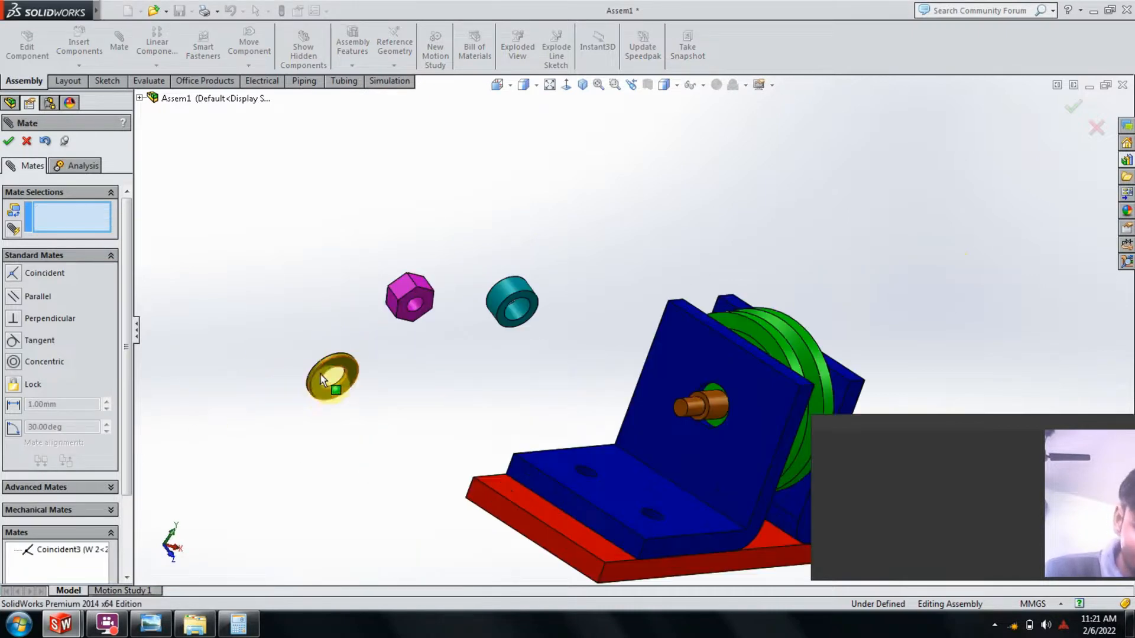
scroll(269, 396, down, 2)
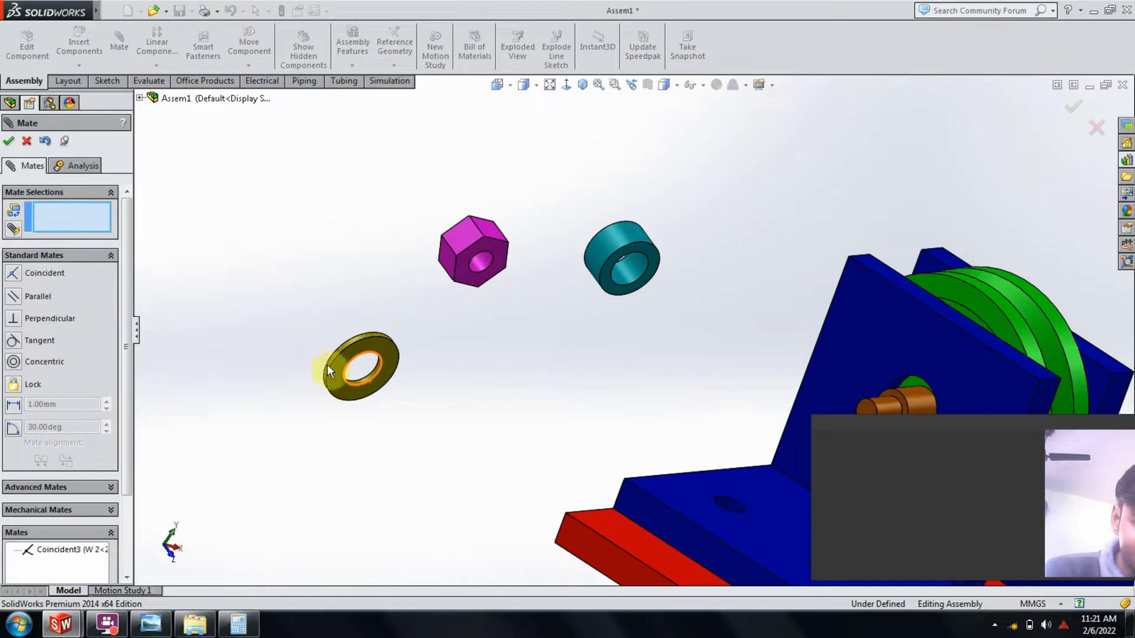
scroll(362, 384, down, 2)
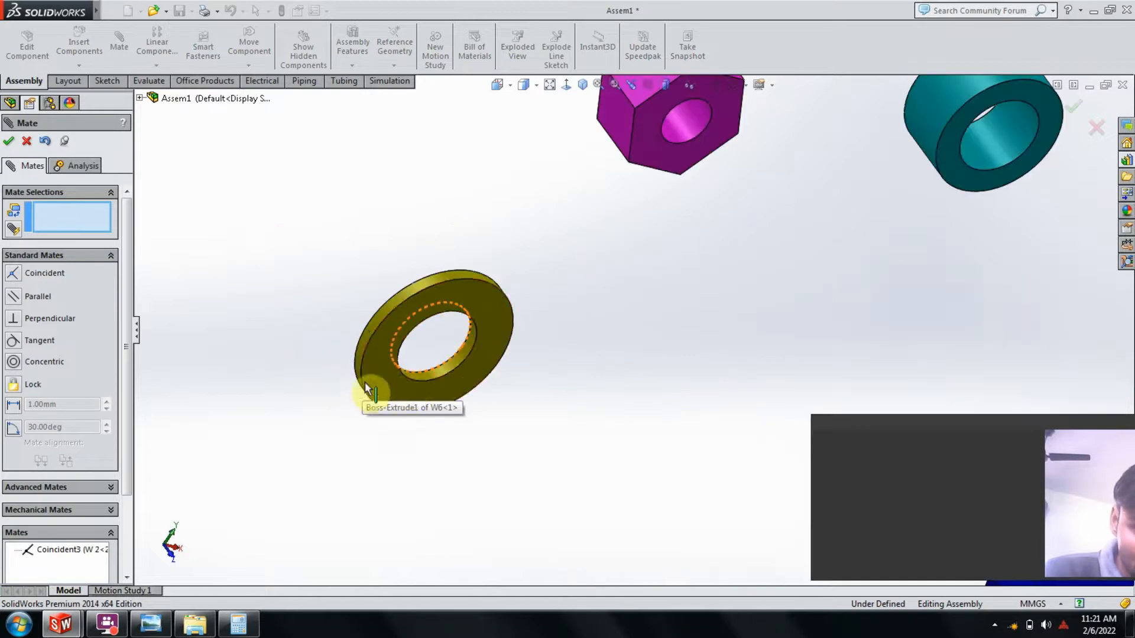
click(417, 377)
scroll(577, 418, up, 3)
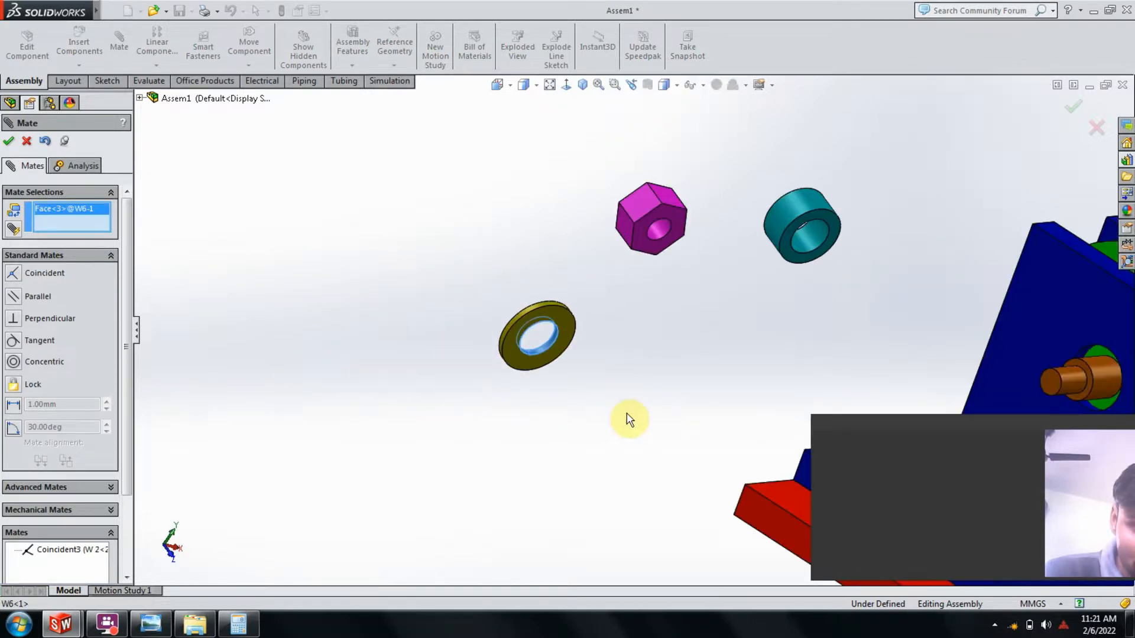
scroll(633, 419, up, 2)
scroll(969, 364, down, 5)
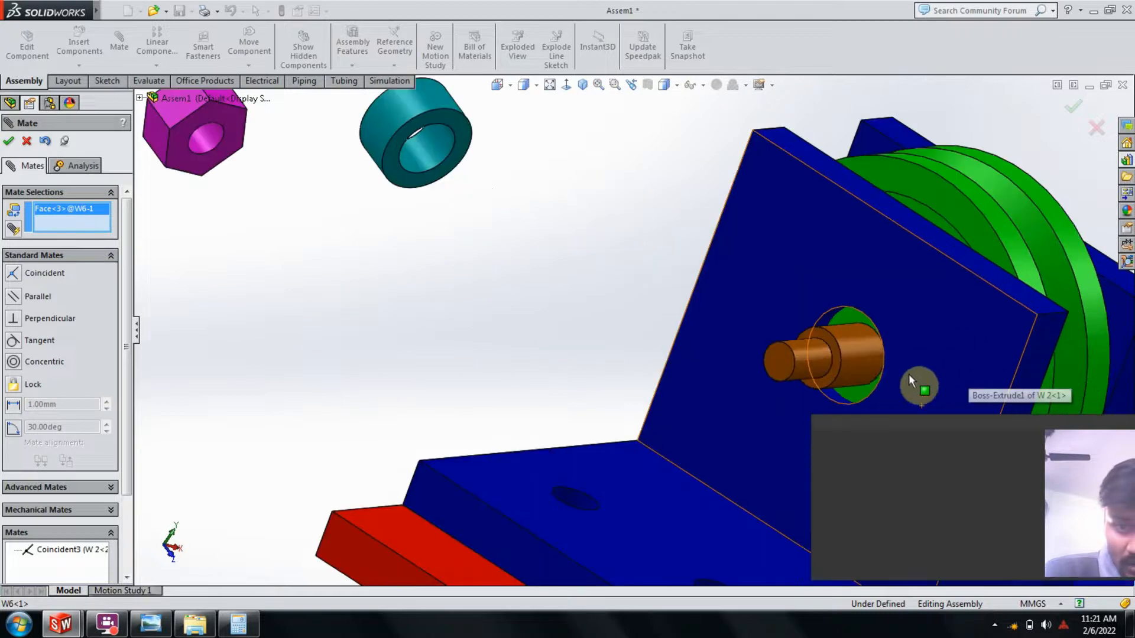
click(860, 358)
scroll(483, 293, up, 2)
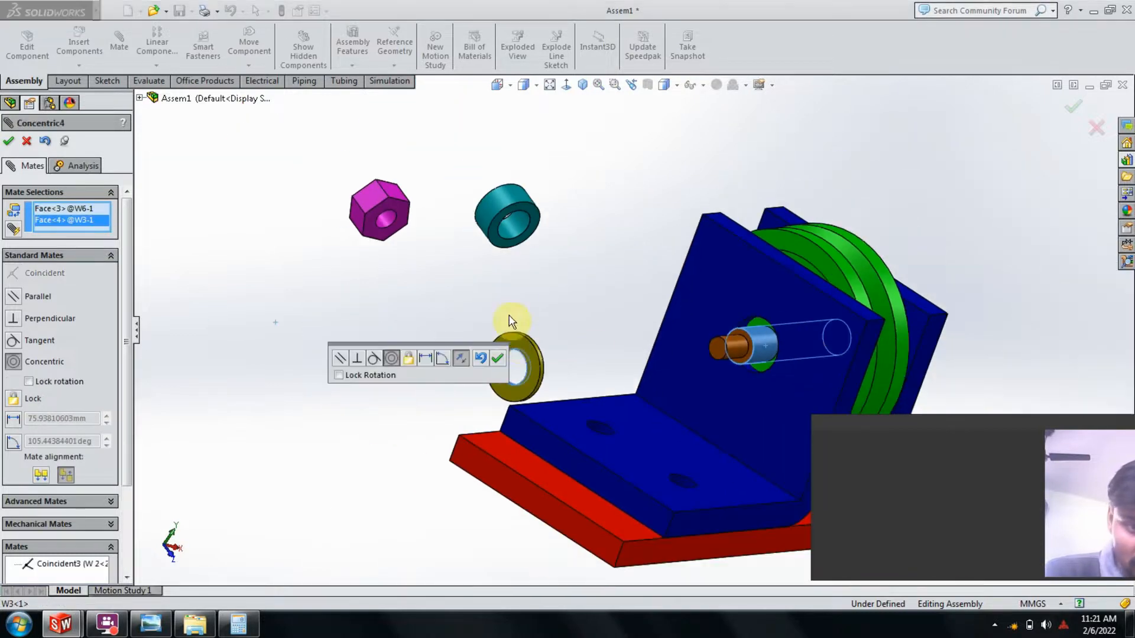
click(497, 357)
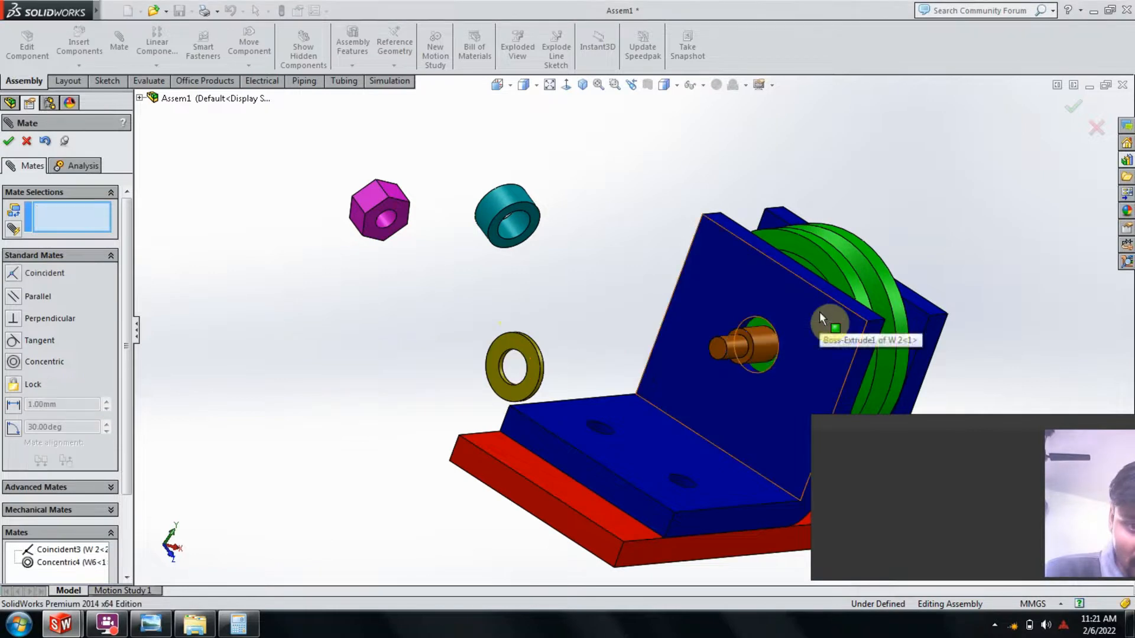
- Add a coincident mate between the W6 washer's flat face and the outer face of the original W 2 bracket
click(756, 316)
middle_drag(756, 315, 540, 350)
scroll(544, 335, down, 3)
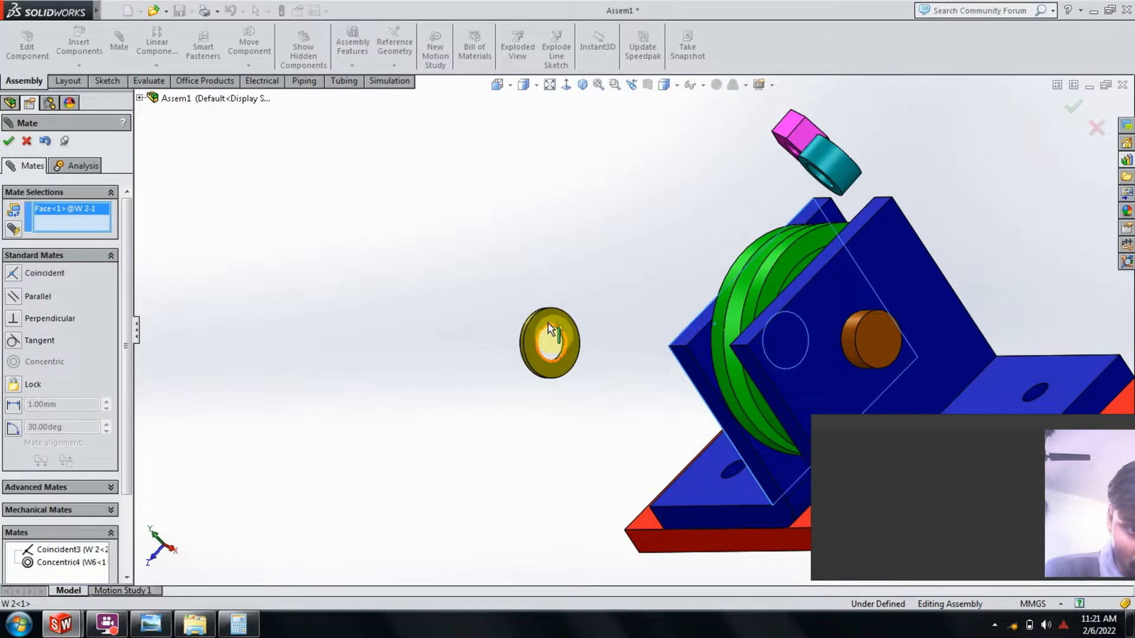
click(548, 332)
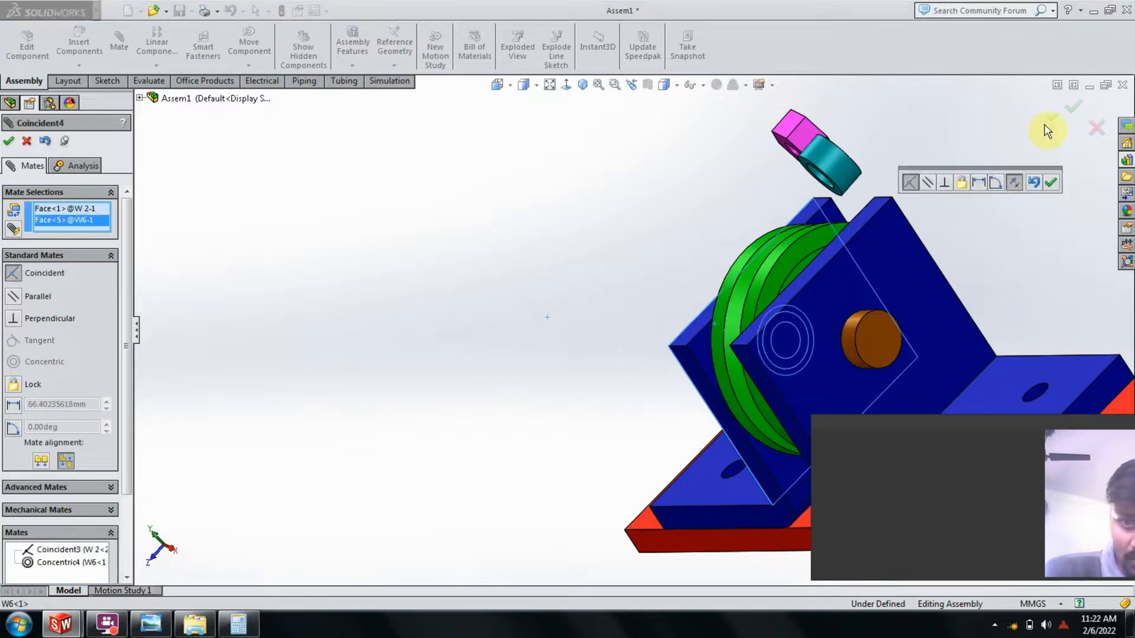
click(1073, 107)
- Add a concentric mate between the W5 bushing's bore and the W3 shaft's cylindrical body
middle_drag(614, 294, 673, 266)
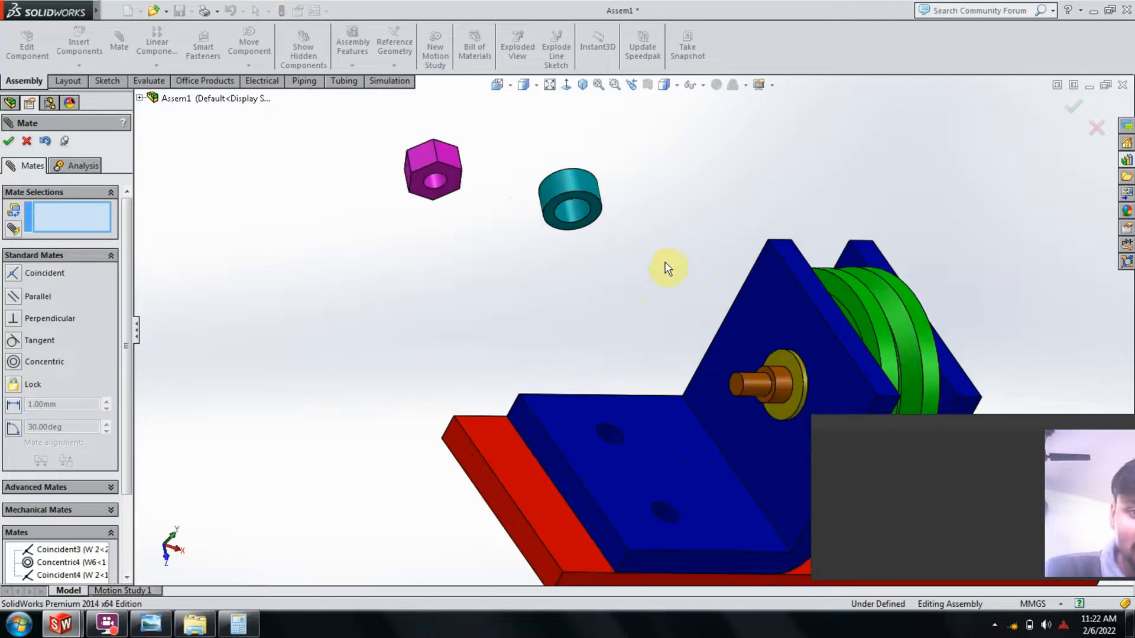
scroll(610, 256, up, 3)
scroll(596, 278, down, 3)
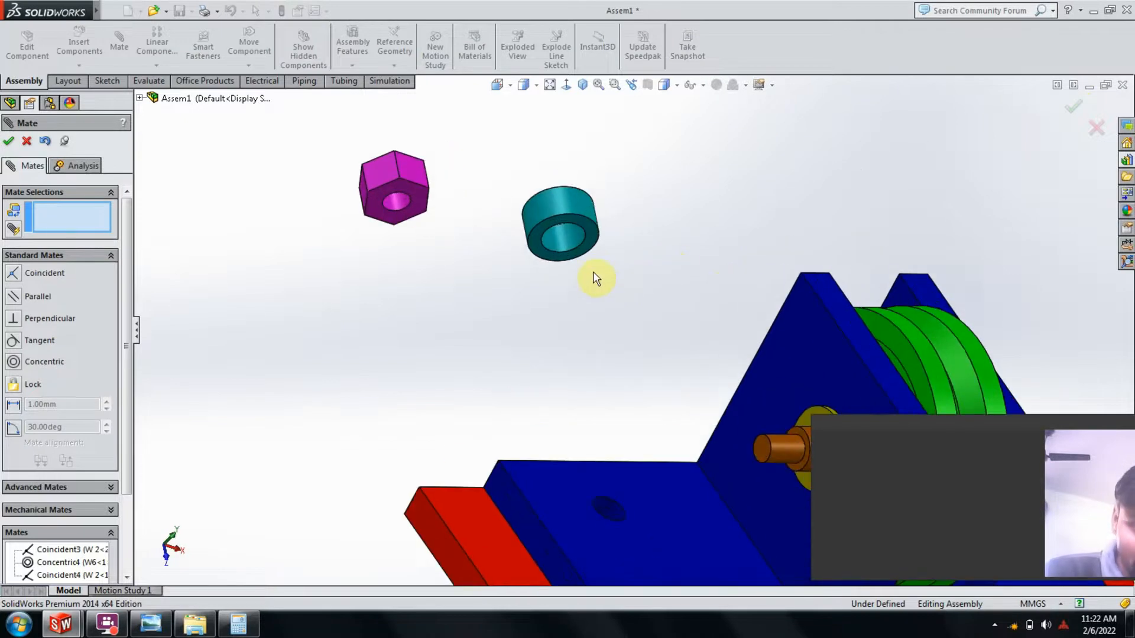
click(568, 245)
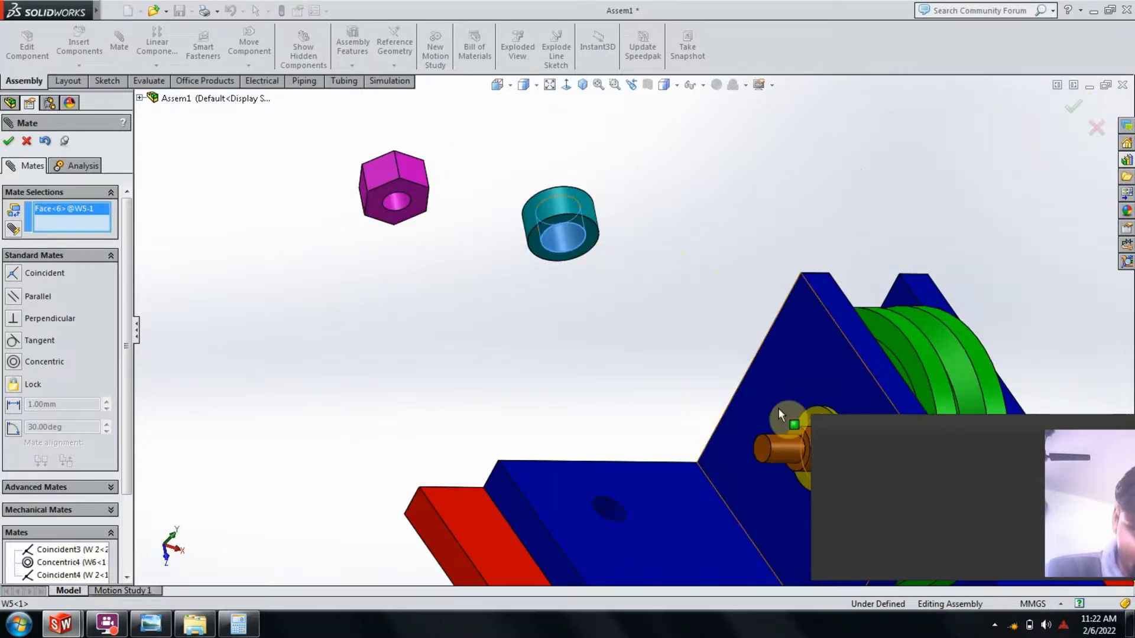
scroll(777, 408, up, 2)
scroll(704, 384, down, 3)
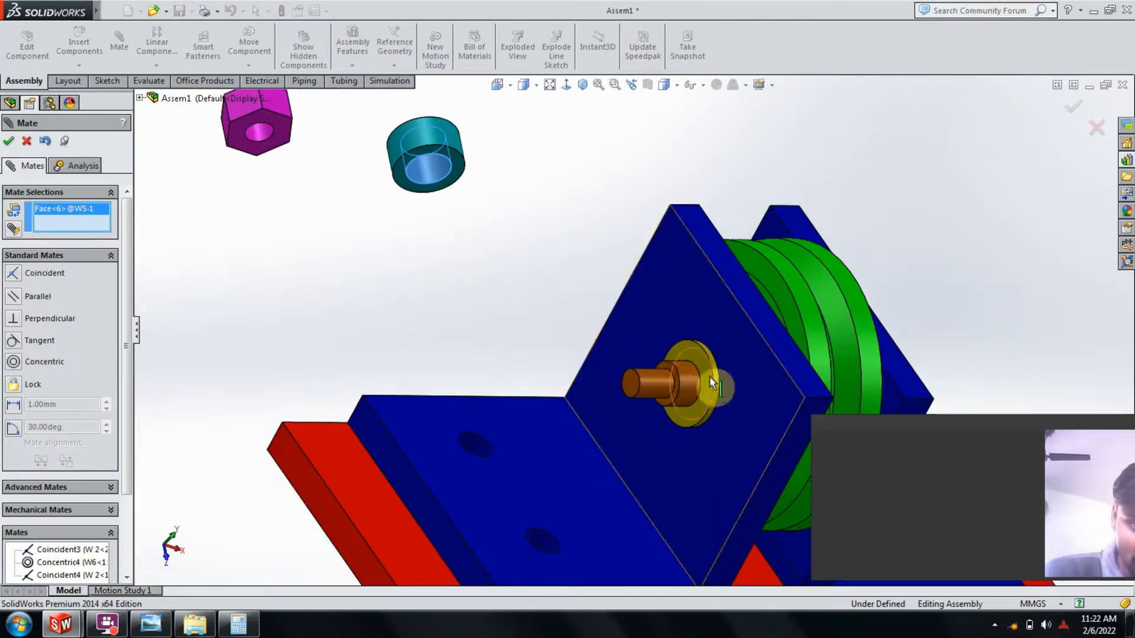
click(690, 373)
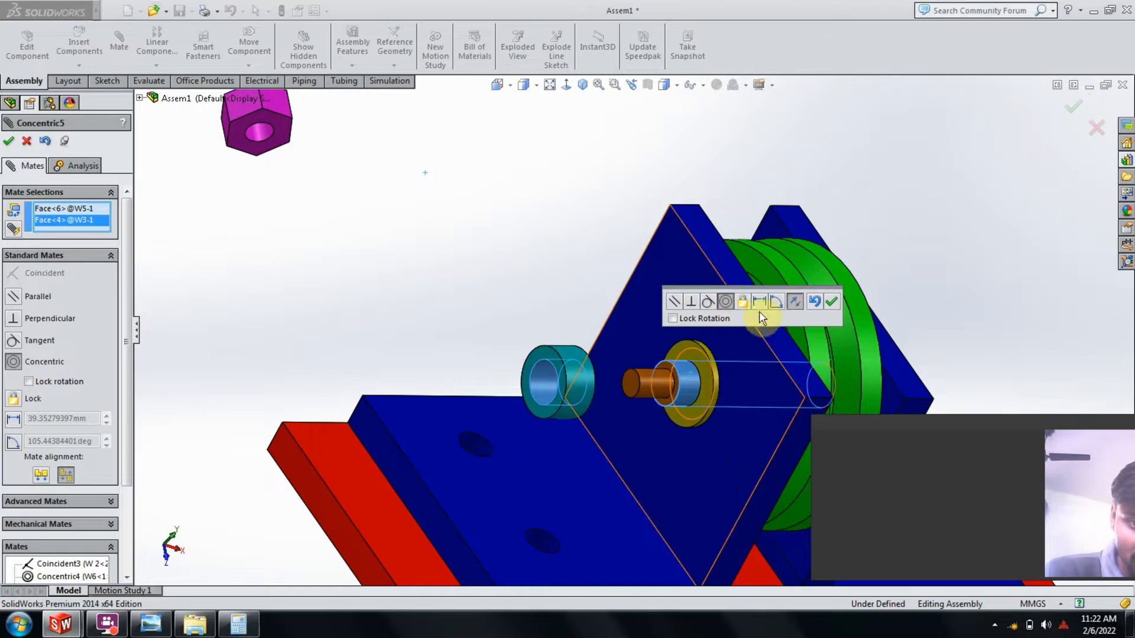
click(831, 301)
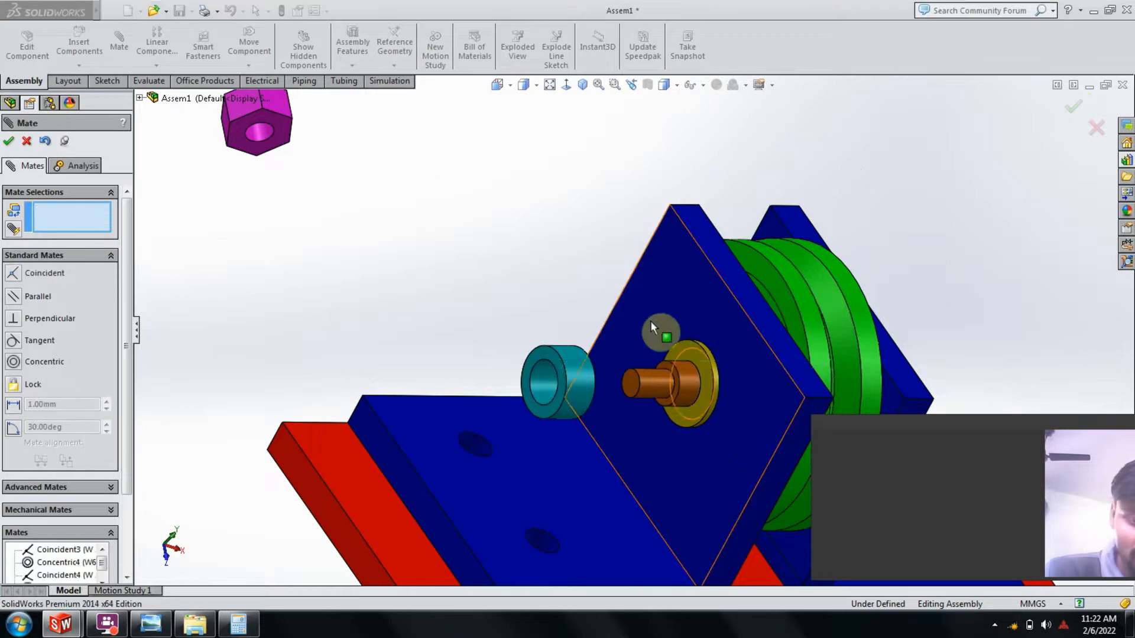
- Add a coincident mate between the W5 bushing's end face and the outer face of the original W 2 bracket
scroll(643, 310, up, 2)
middle_drag(680, 294, 658, 306)
click(658, 307)
middle_drag(621, 372, 676, 399)
scroll(614, 381, down, 3)
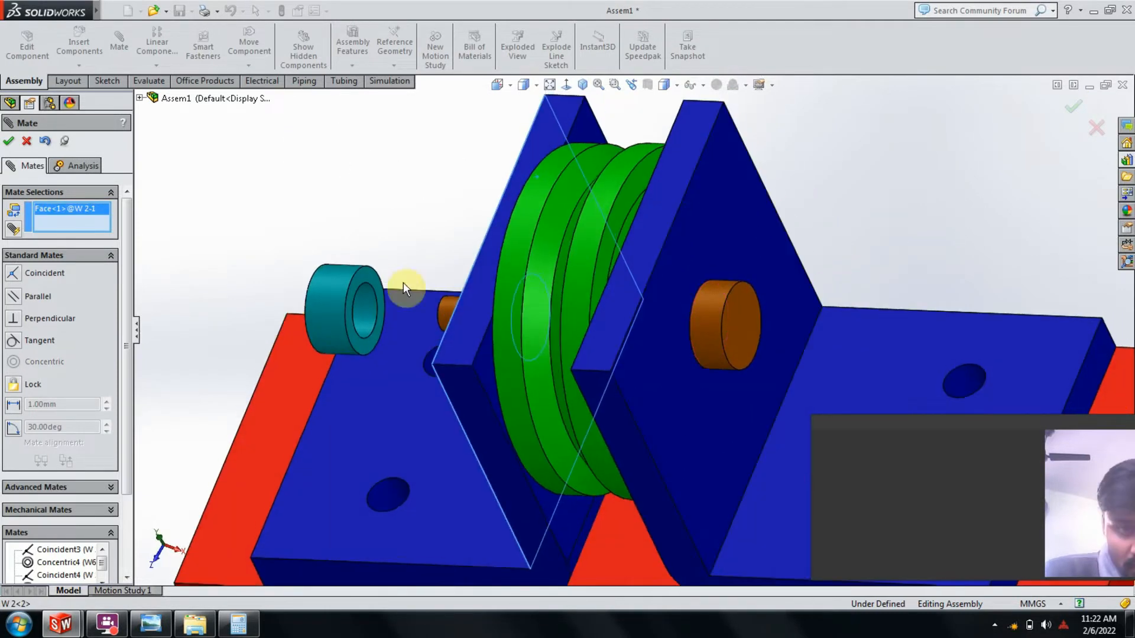
click(362, 276)
scroll(506, 268, up, 3)
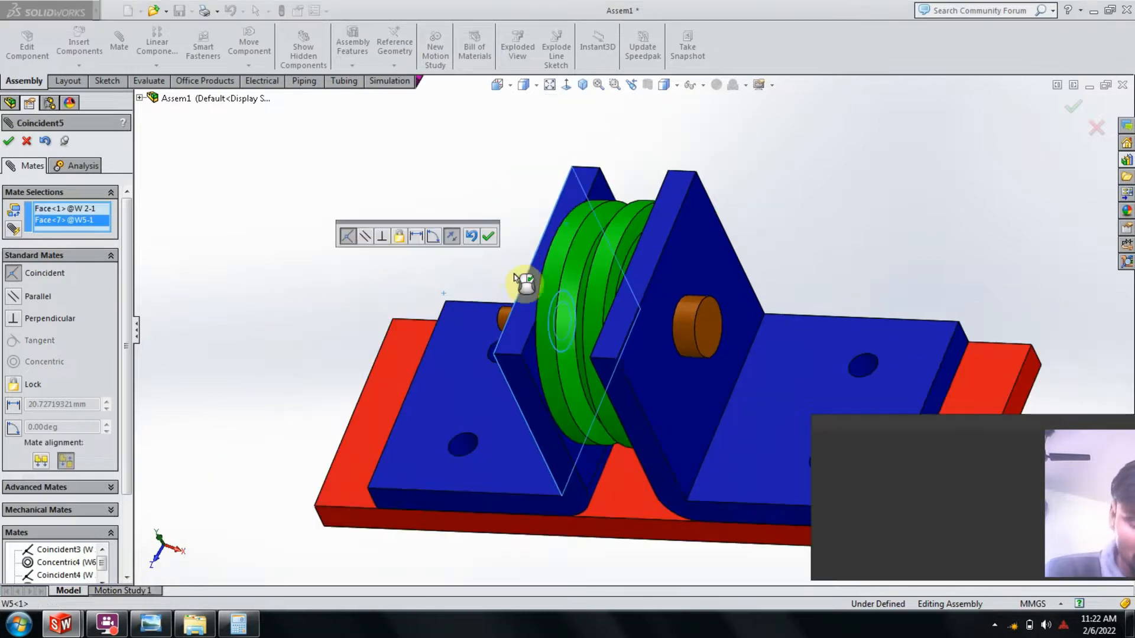
middle_drag(533, 291, 489, 243)
click(487, 237)
- Add a concentric mate between the W3 shaft's thin end and the hole of the W4 hex nut
middle_drag(539, 319, 630, 285)
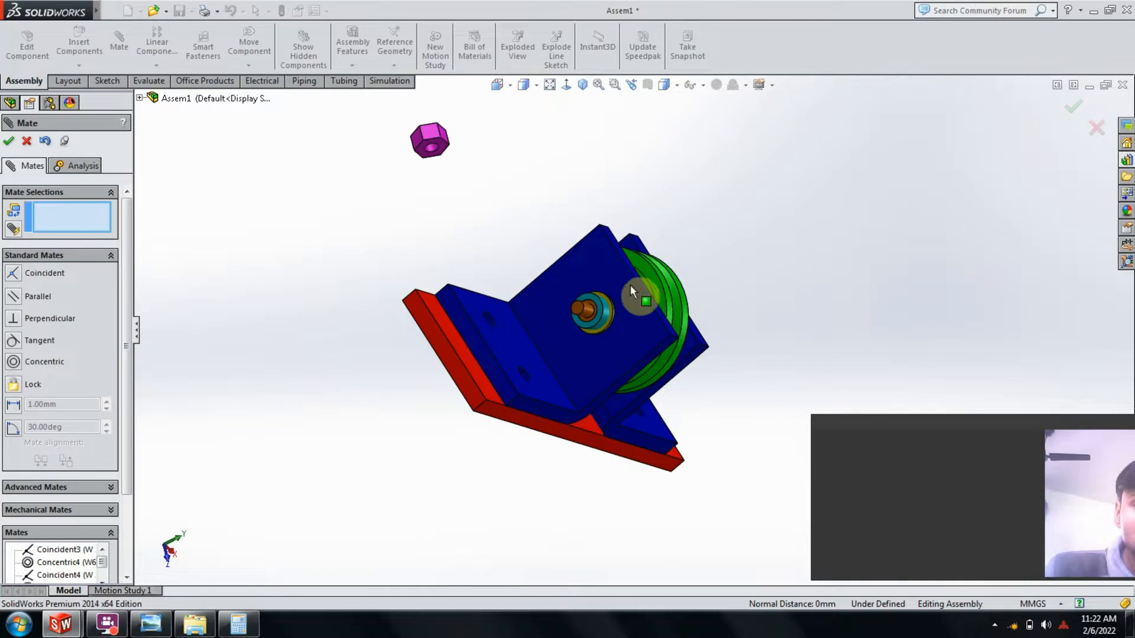
scroll(571, 308, down, 5)
click(646, 328)
scroll(624, 298, up, 5)
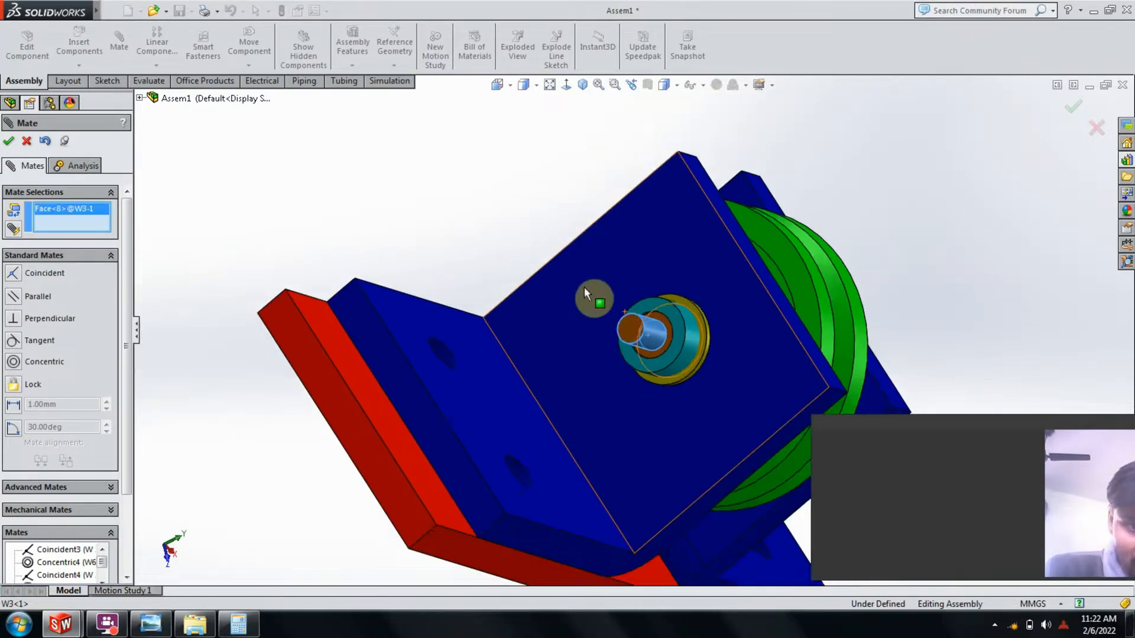
scroll(481, 140, down, 5)
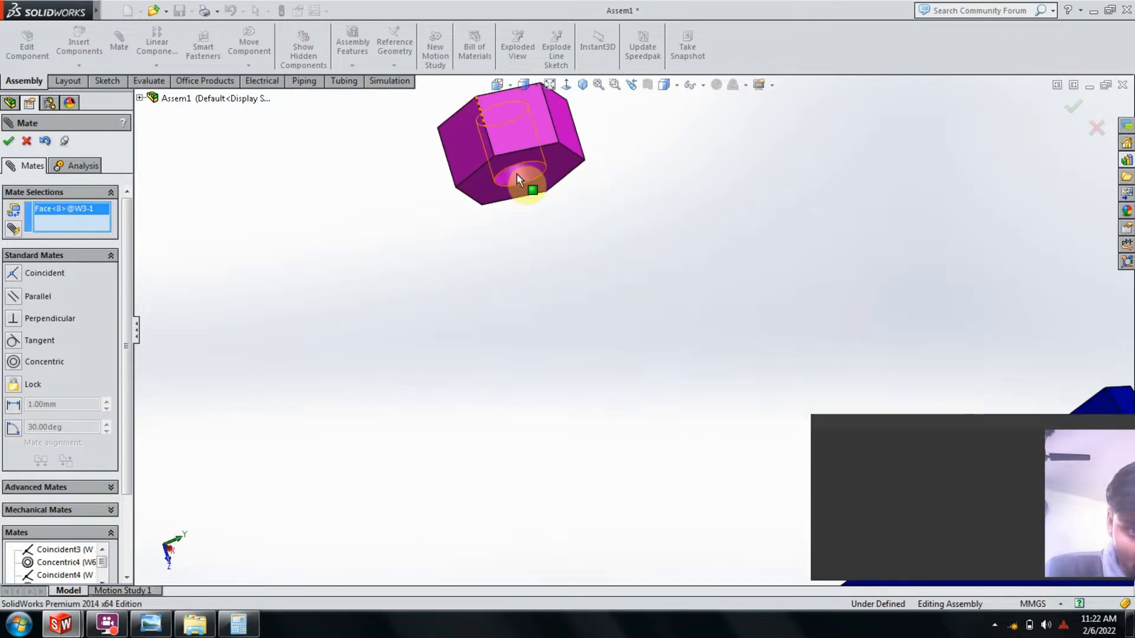
click(516, 173)
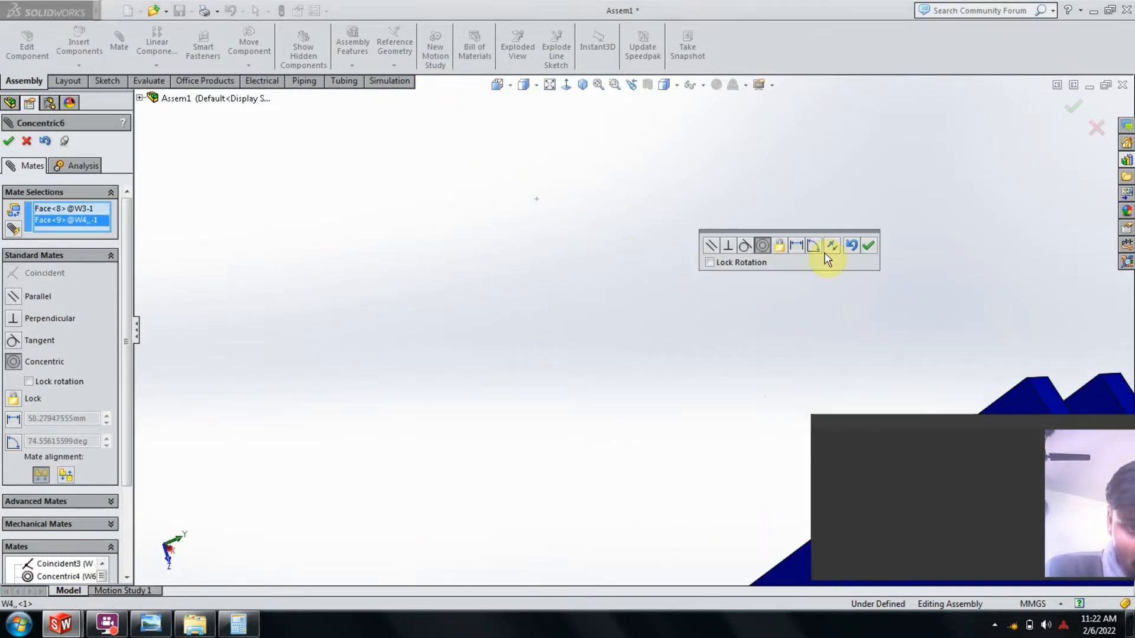
click(867, 246)
scroll(813, 320, up, 3)
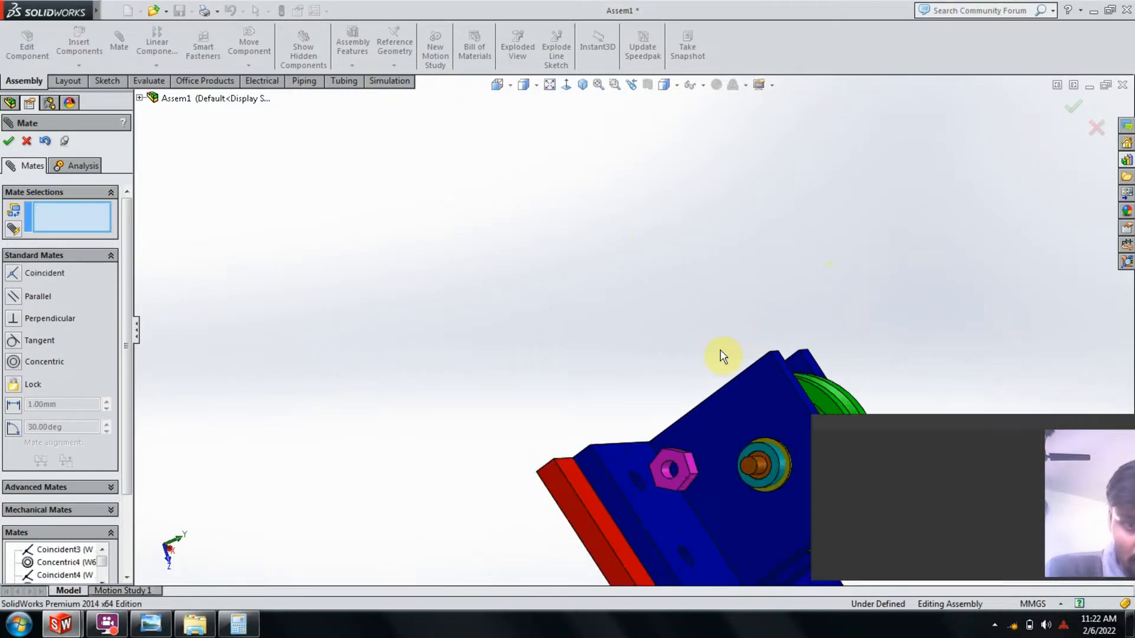
scroll(719, 349, down, 2)
scroll(743, 462, down, 4)
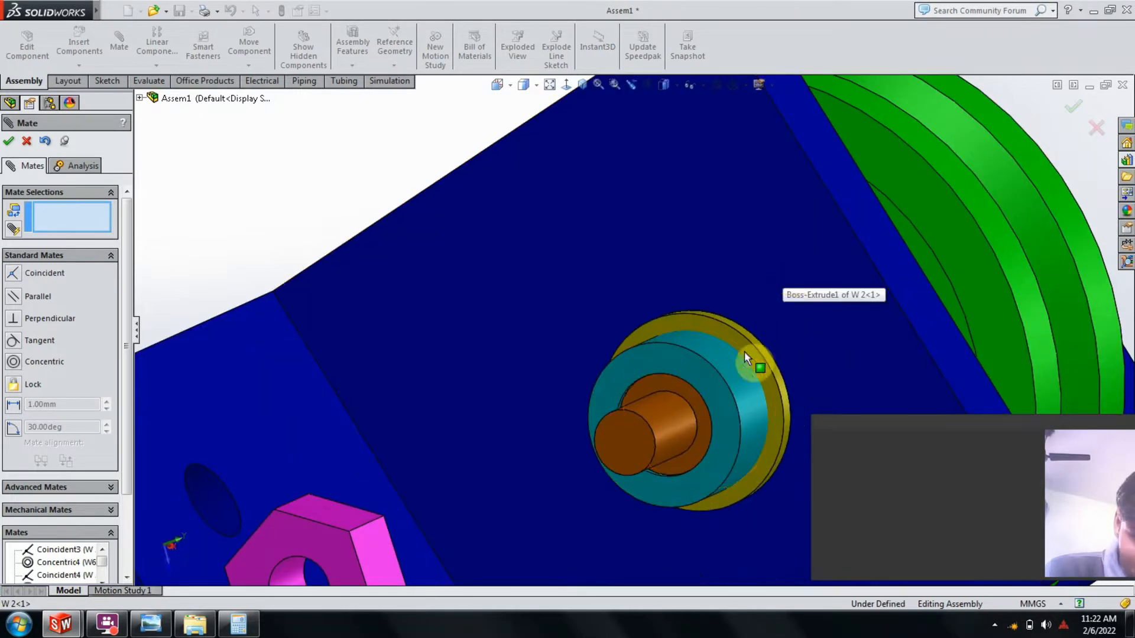
- Add a coincident mate between the W5 bushing's outer end face and the facing end face of the W4 hex nut, then finish mating
click(700, 373)
scroll(645, 422, up, 2)
middle_drag(646, 422, 397, 407)
scroll(367, 403, up, 4)
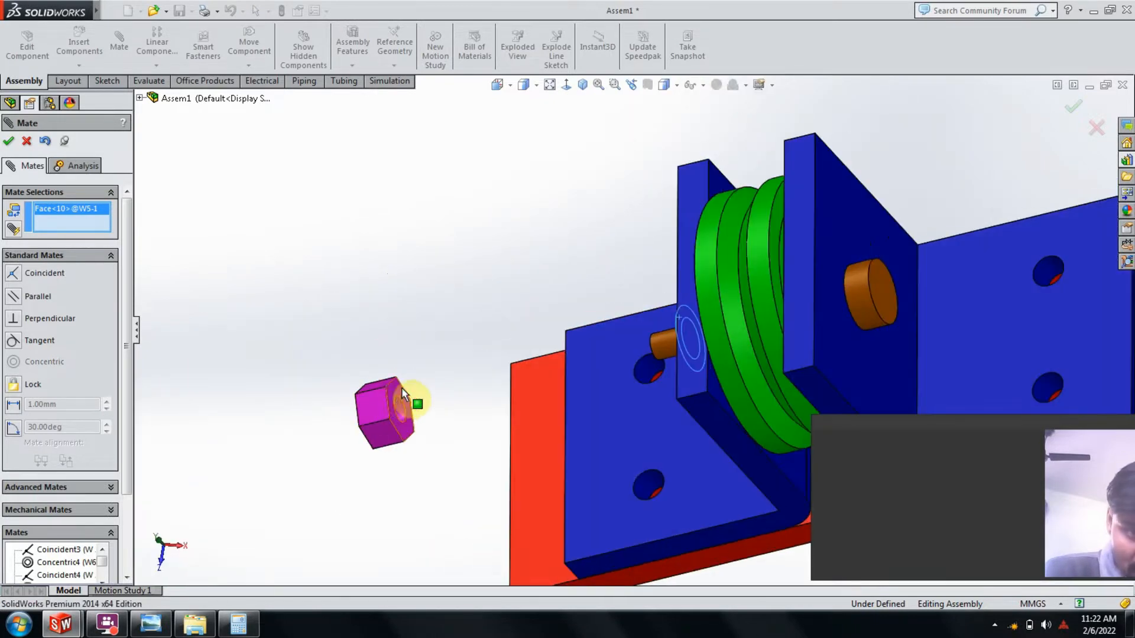
click(396, 391)
middle_drag(573, 338, 587, 359)
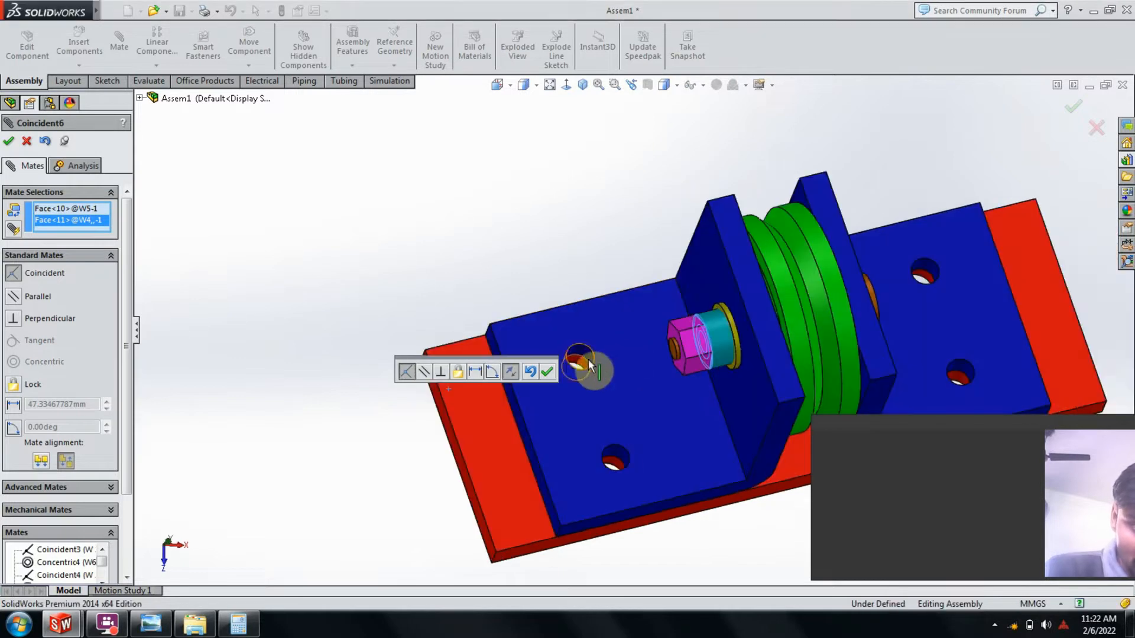
click(546, 364)
scroll(654, 373, up, 5)
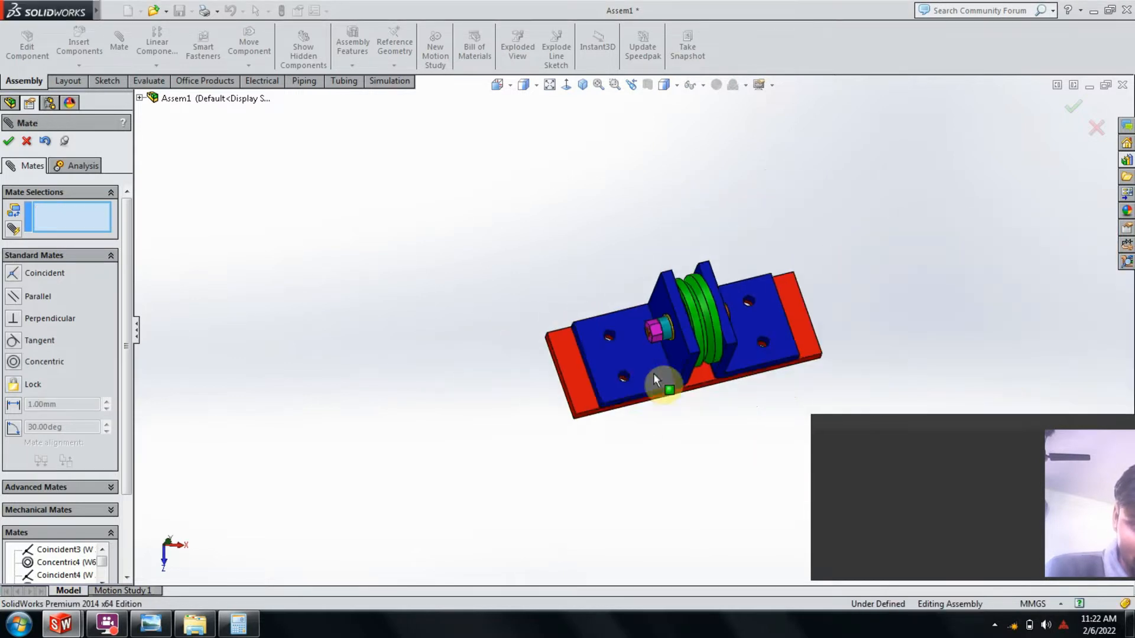
middle_drag(678, 380, 690, 317)
scroll(690, 318, down, 3)
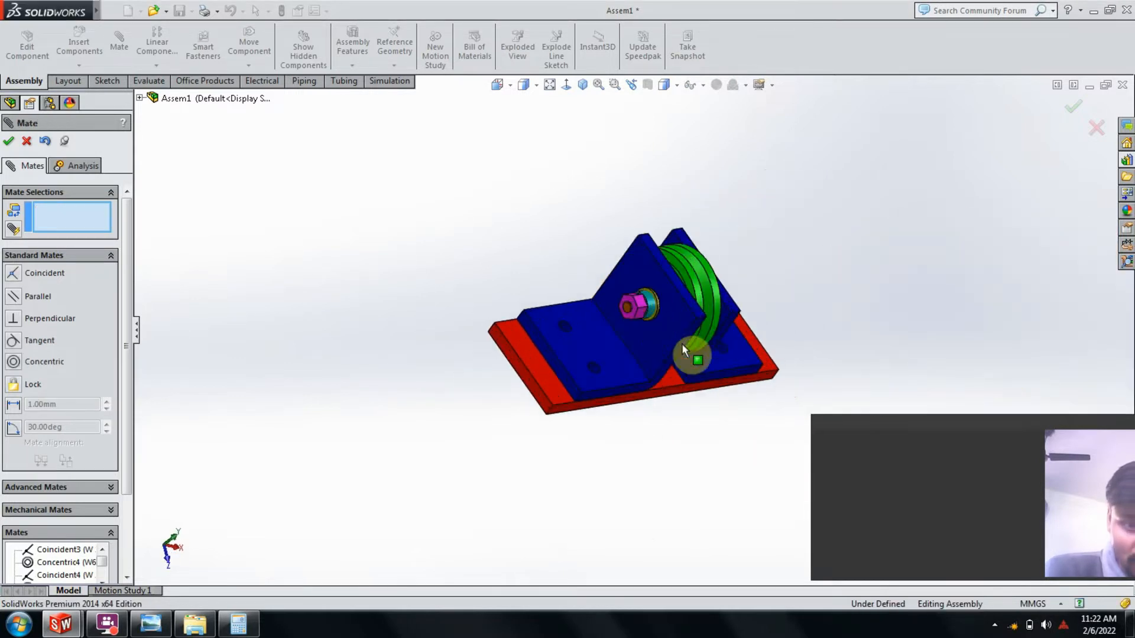
click(10, 142)
- Insert the W8.SLDPRT bolt into the assembly and place it in free space beside the original W 2 bracket
middle_drag(463, 256, 547, 350)
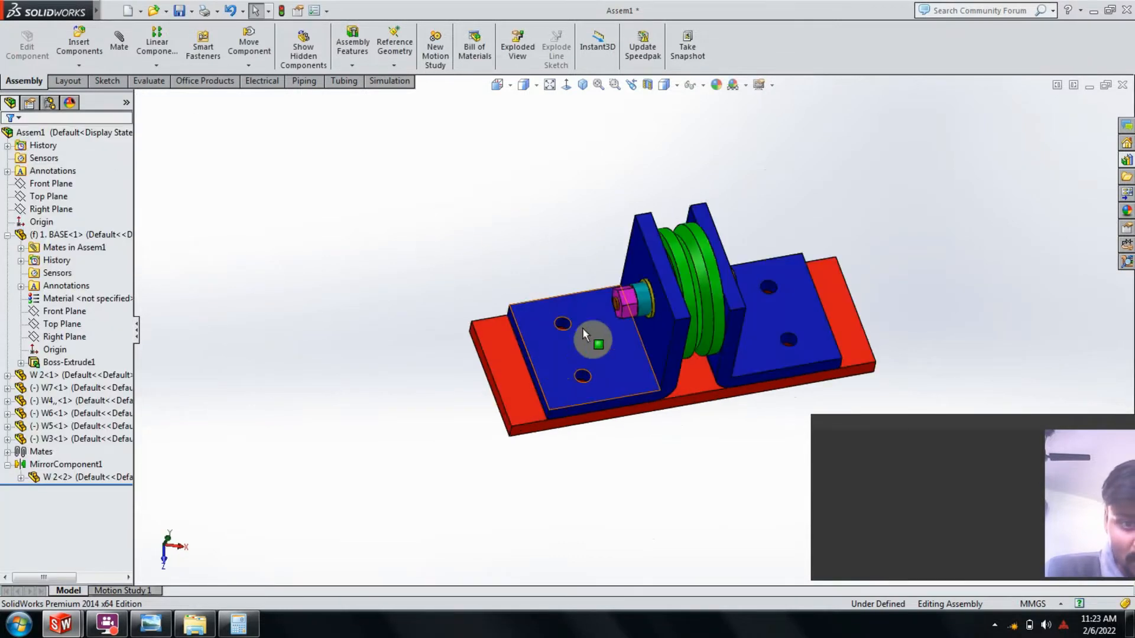
scroll(547, 350, down, 3)
scroll(573, 329, down, 2)
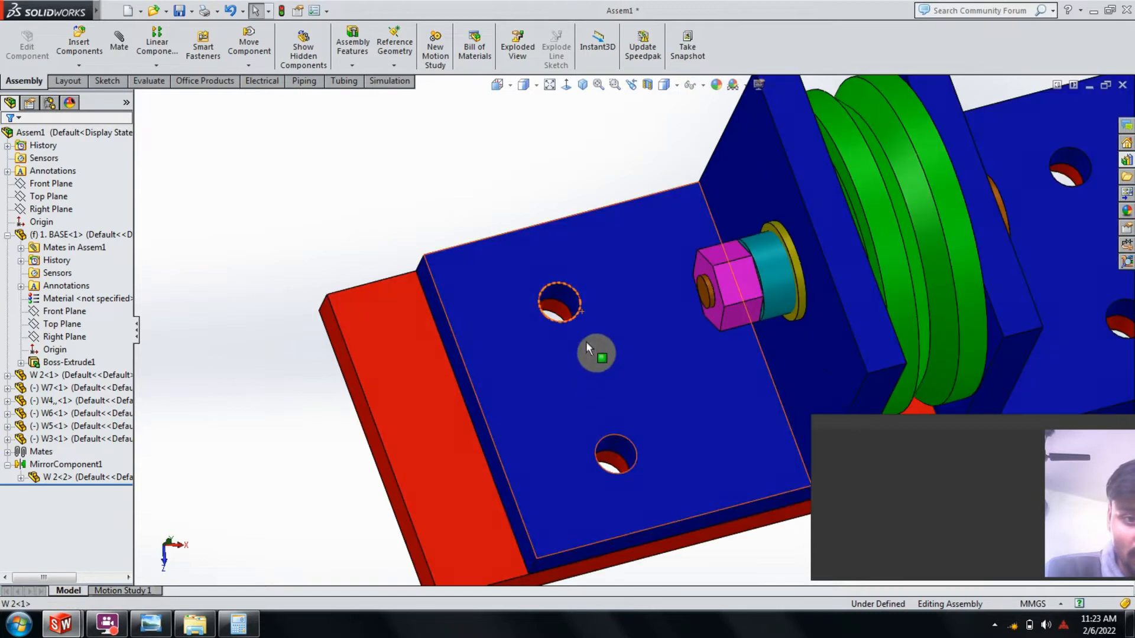
middle_drag(586, 351, 573, 376)
click(80, 65)
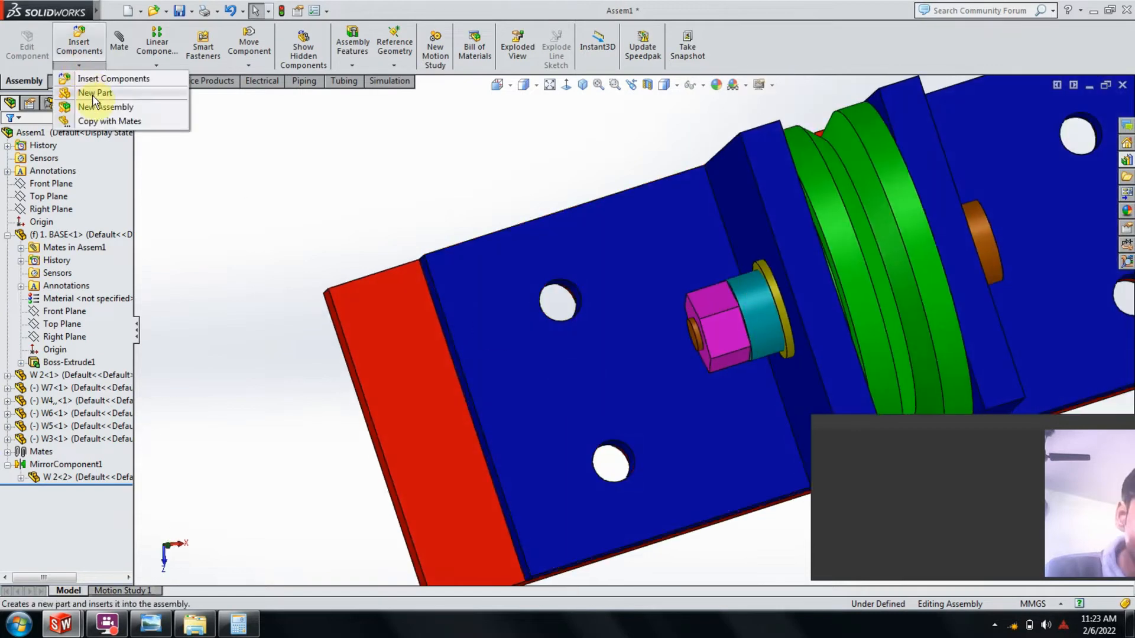
click(88, 80)
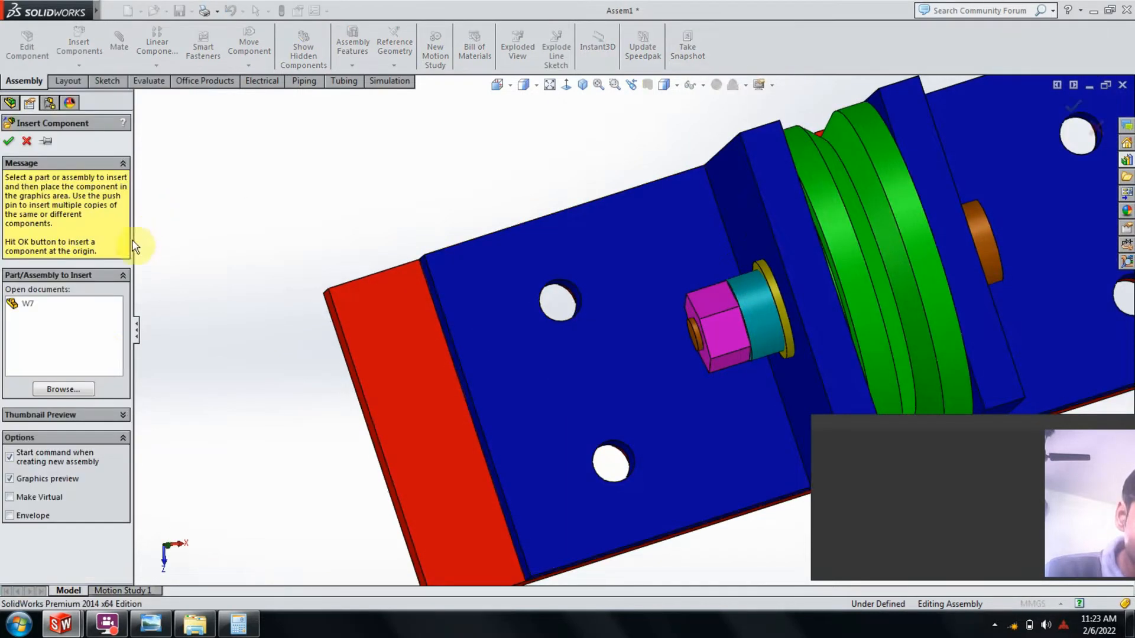
click(59, 392)
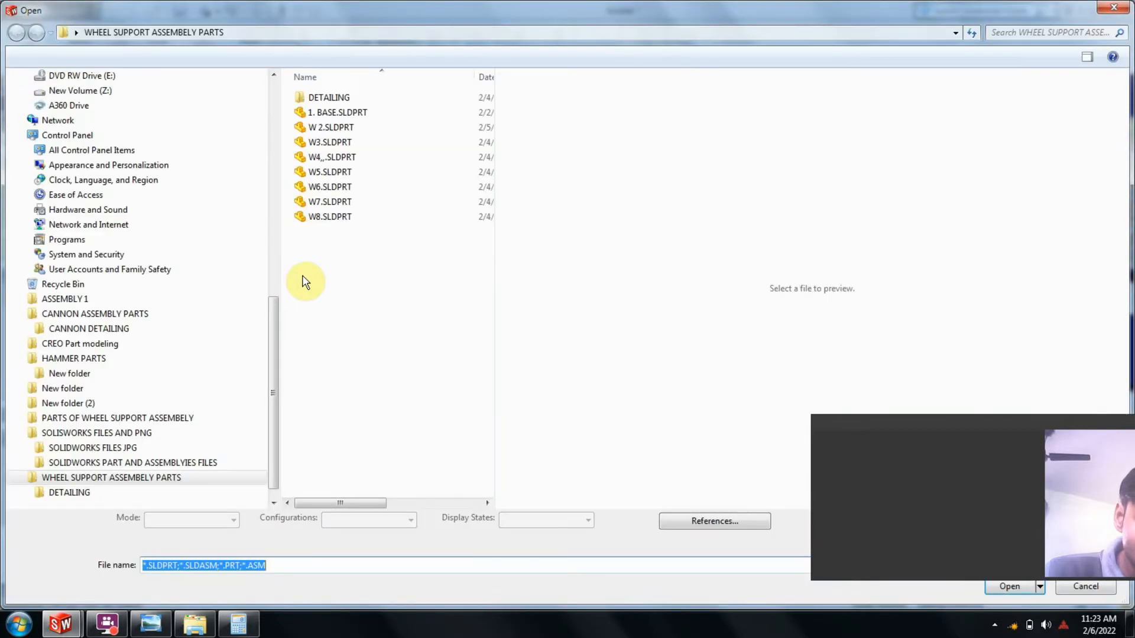
double_click(330, 216)
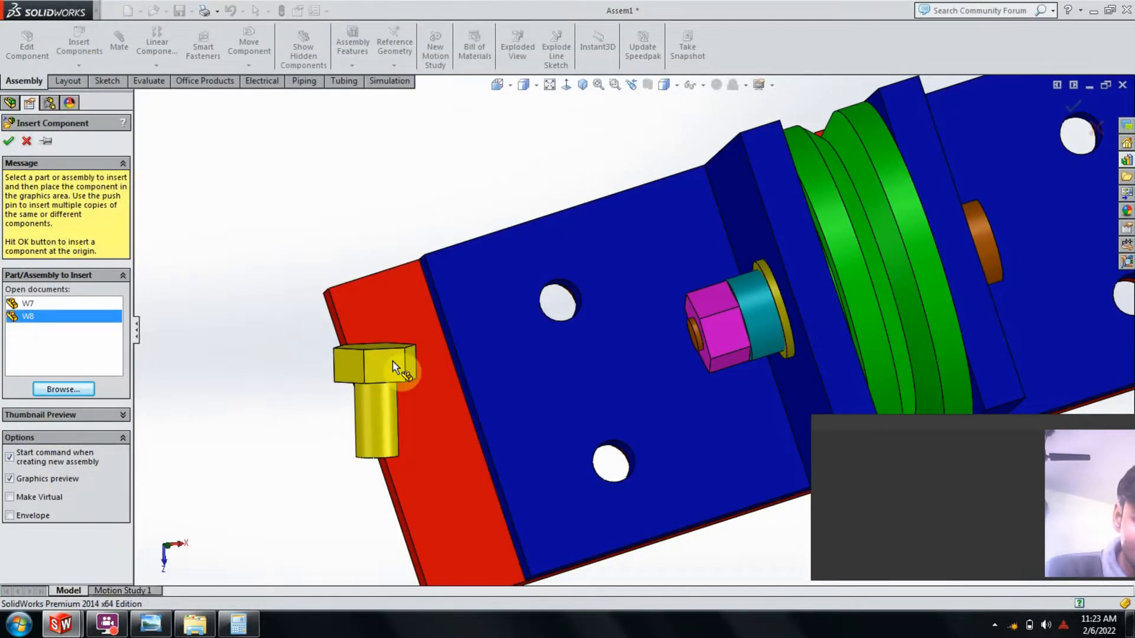
scroll(392, 360, up, 4)
click(401, 205)
middle_drag(526, 248, 534, 194)
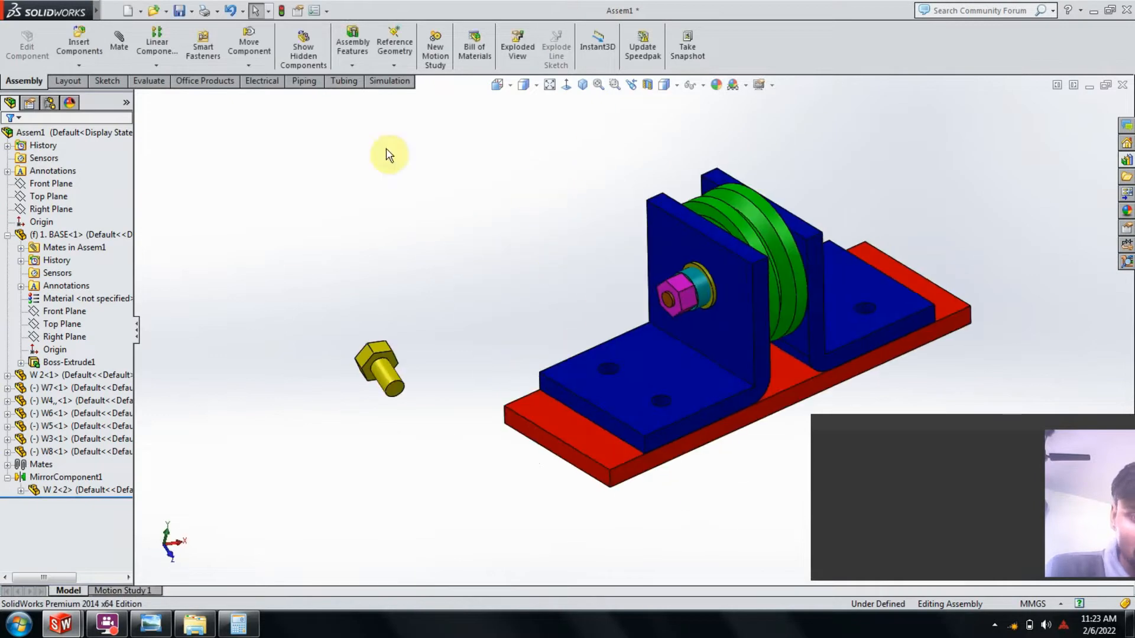
- Add a concentric mate between the W8 bolt's shank and the rear mounting hole of the original W 2 bracket
click(120, 47)
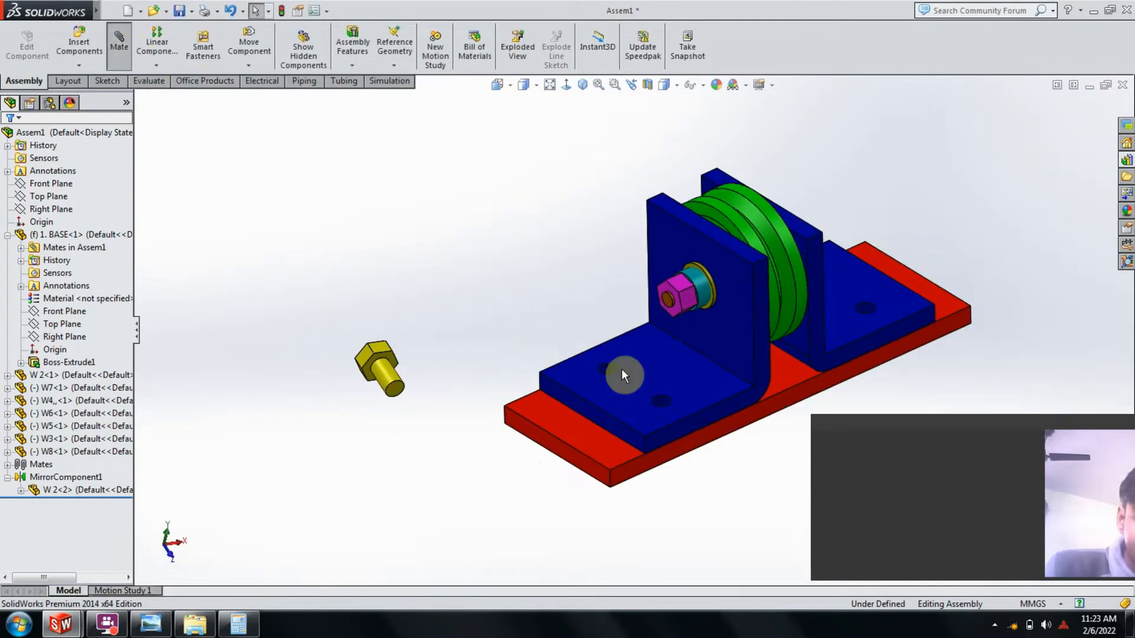
scroll(630, 369, down, 3)
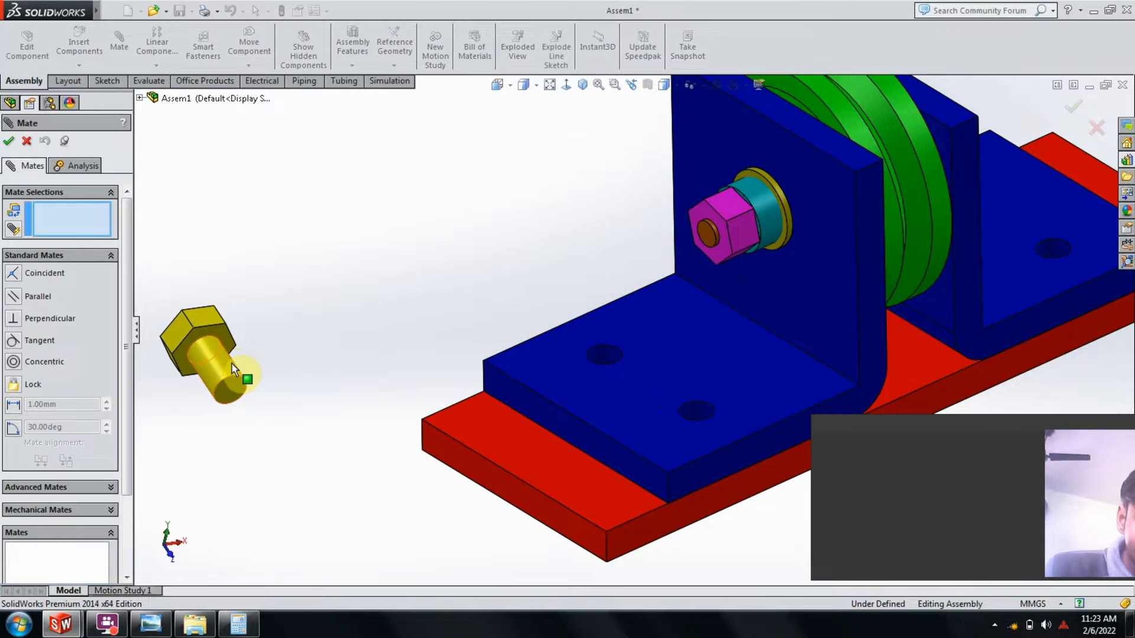
click(601, 392)
scroll(646, 374, down, 3)
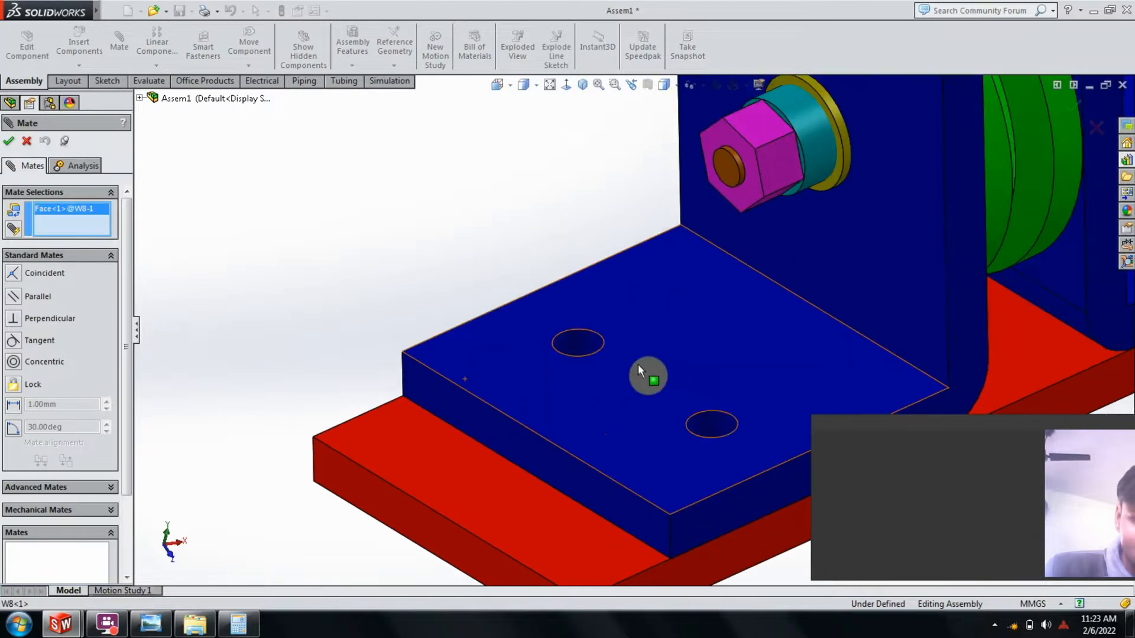
click(581, 349)
scroll(648, 380, up, 1)
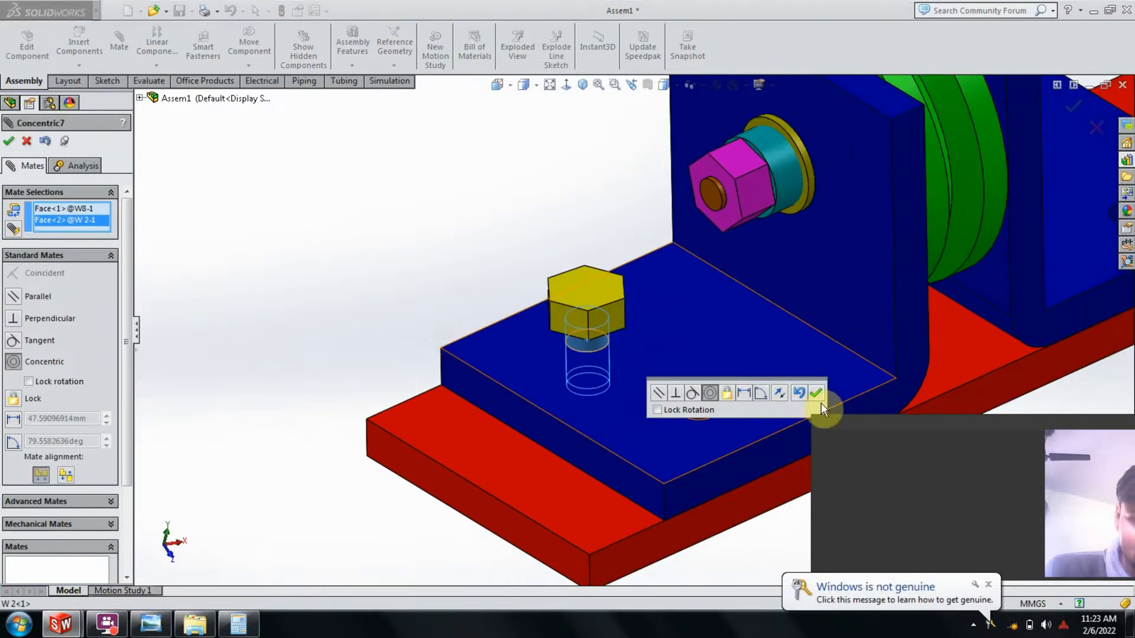
click(814, 394)
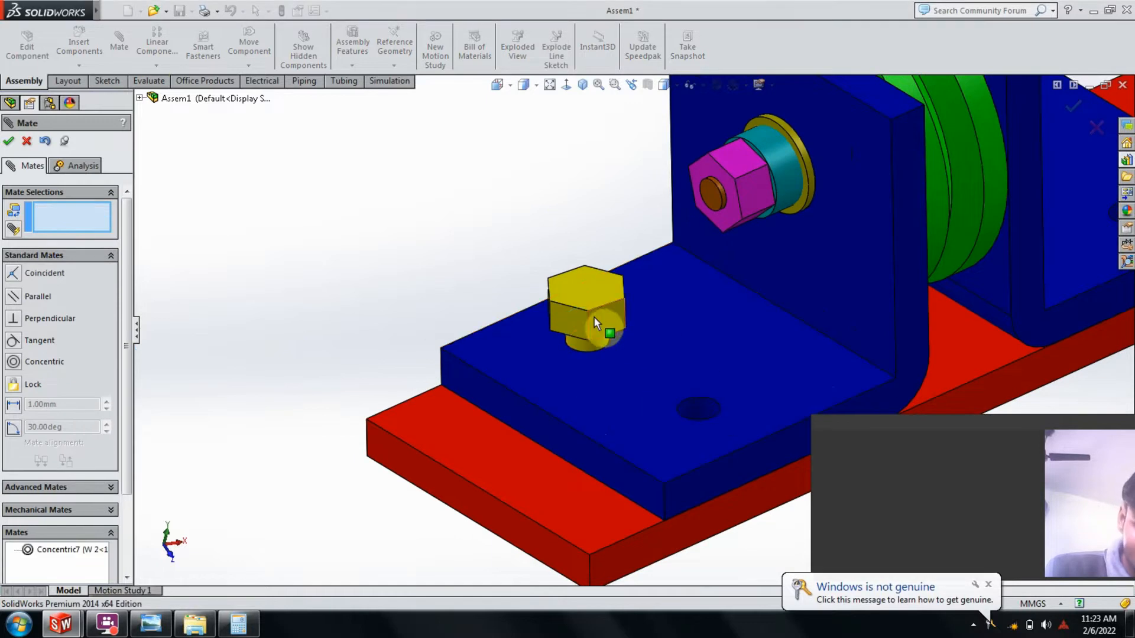
- Pull the W8 bolt out of its hole and mate its head's underside coincident with the top face of the original W 2 bracket's flange
drag(605, 320, 601, 203)
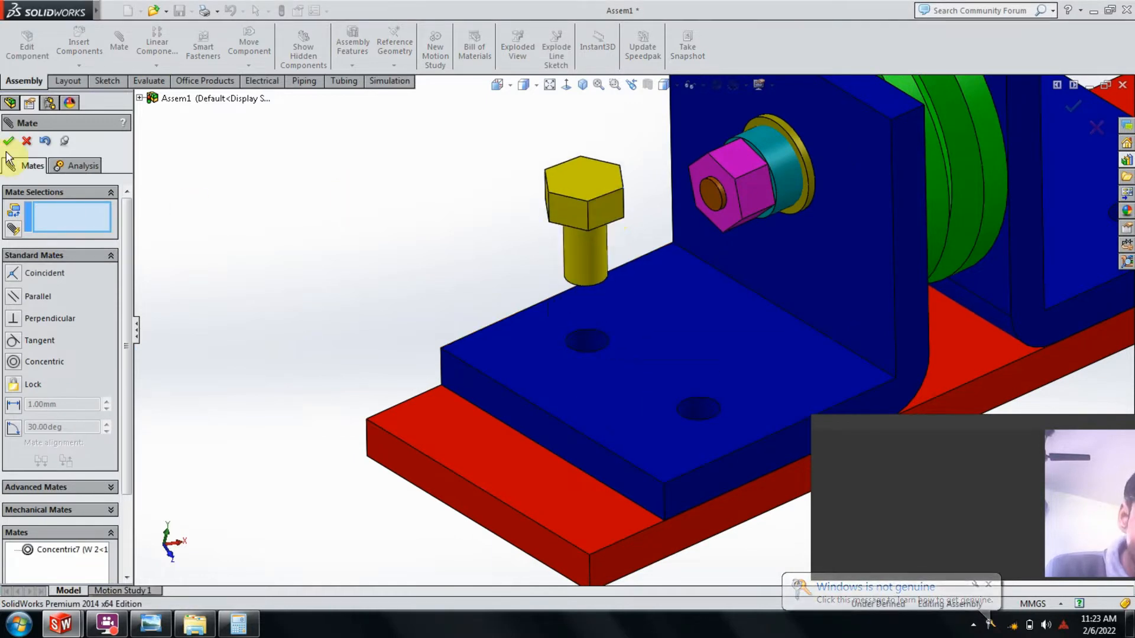
middle_drag(675, 235, 654, 143)
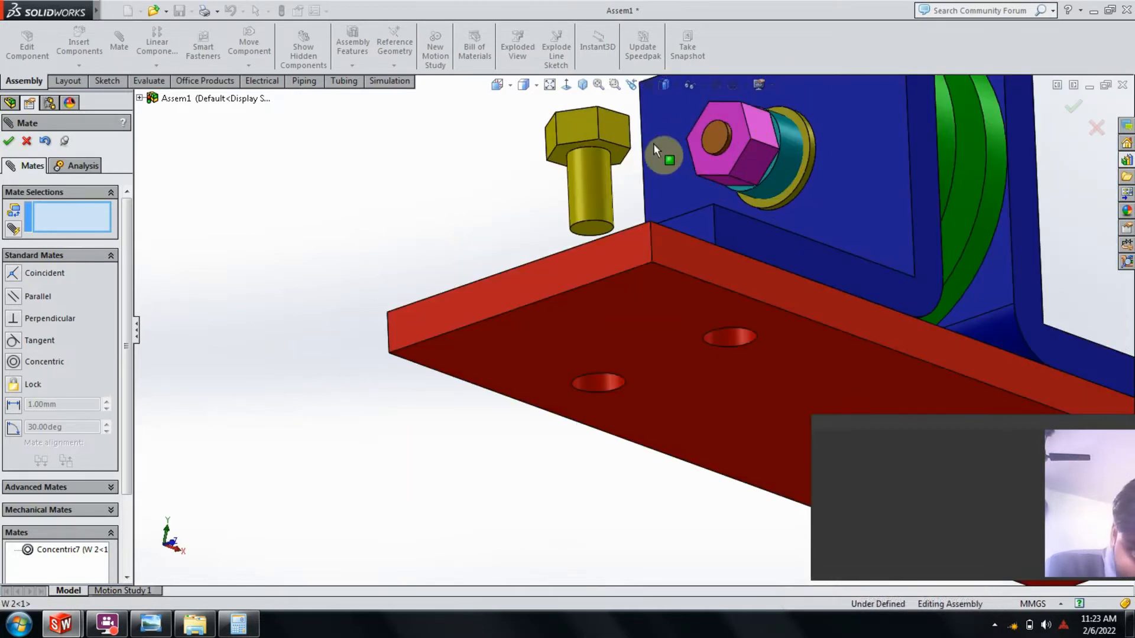
click(617, 158)
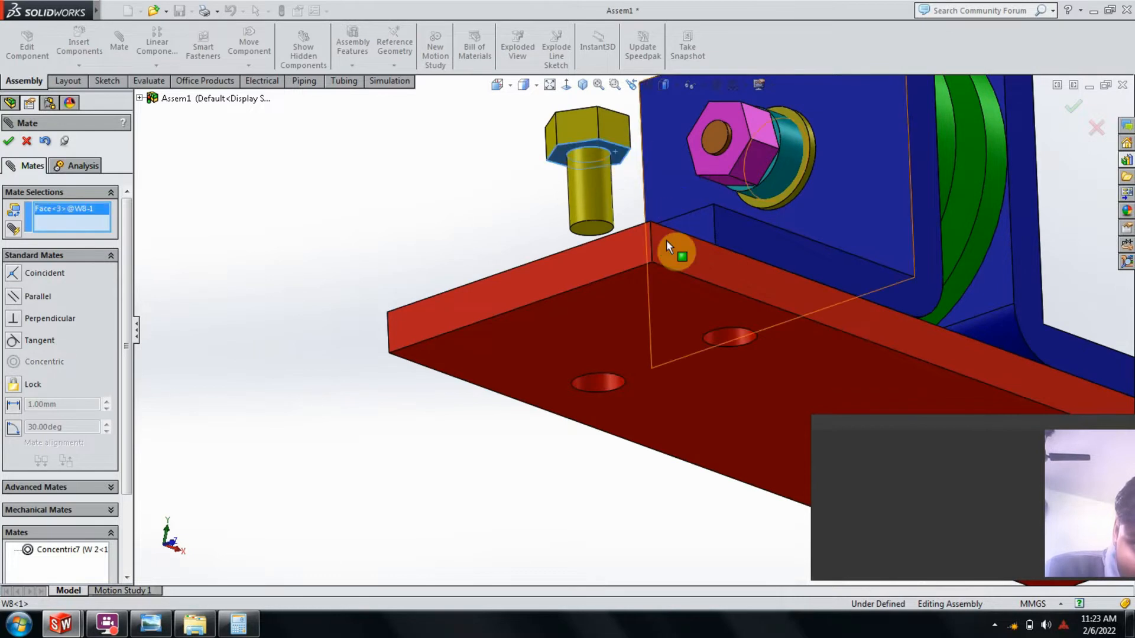
middle_drag(666, 240, 660, 402)
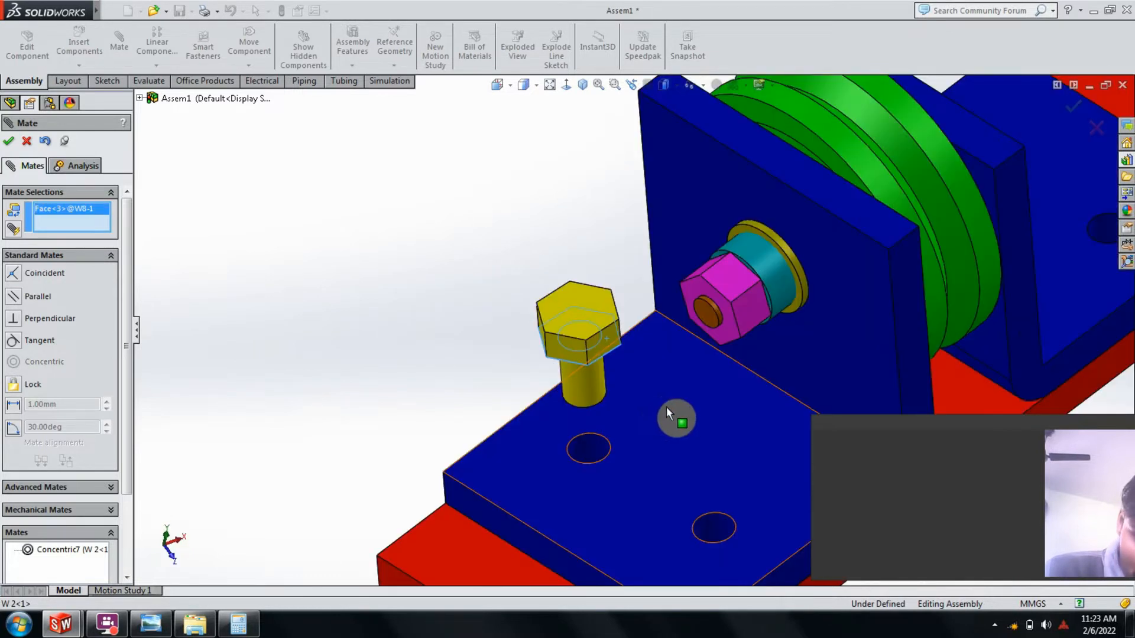
click(666, 407)
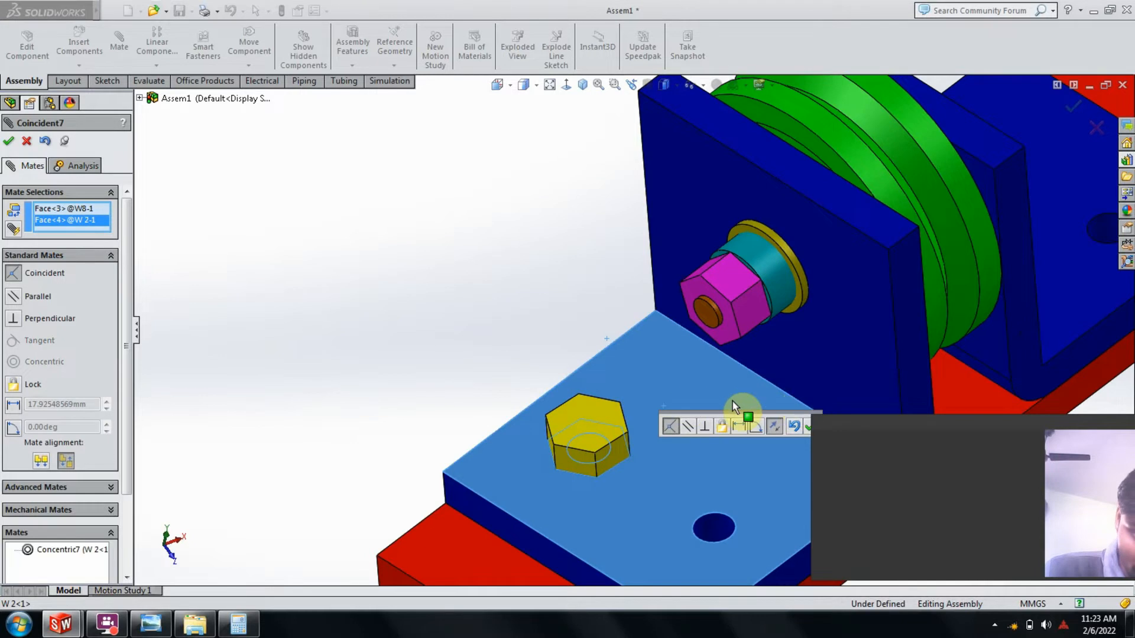
scroll(768, 416, down, 3)
click(807, 426)
scroll(589, 407, down, 5)
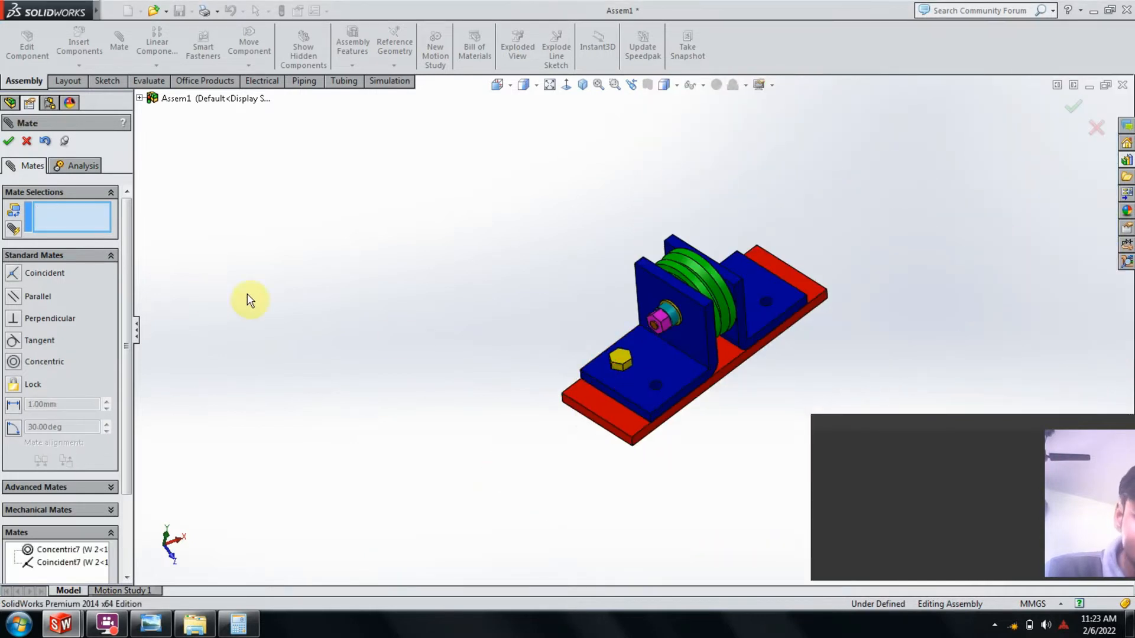
middle_drag(554, 313, 580, 289)
scroll(622, 320, down, 3)
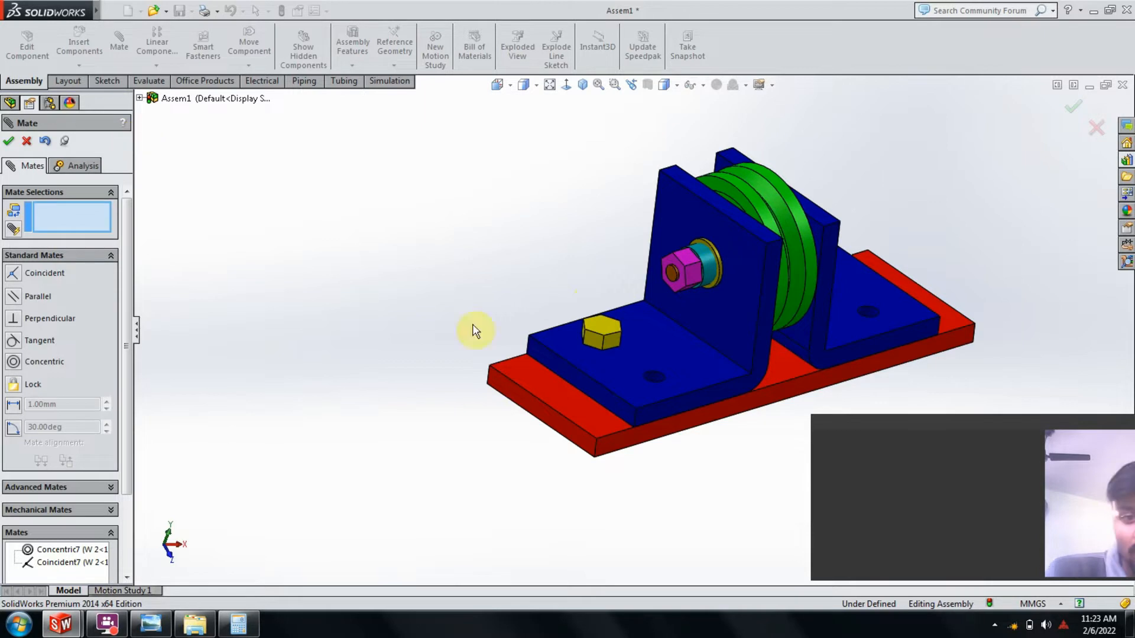
scroll(632, 353, down, 2)
scroll(632, 354, up, 4)
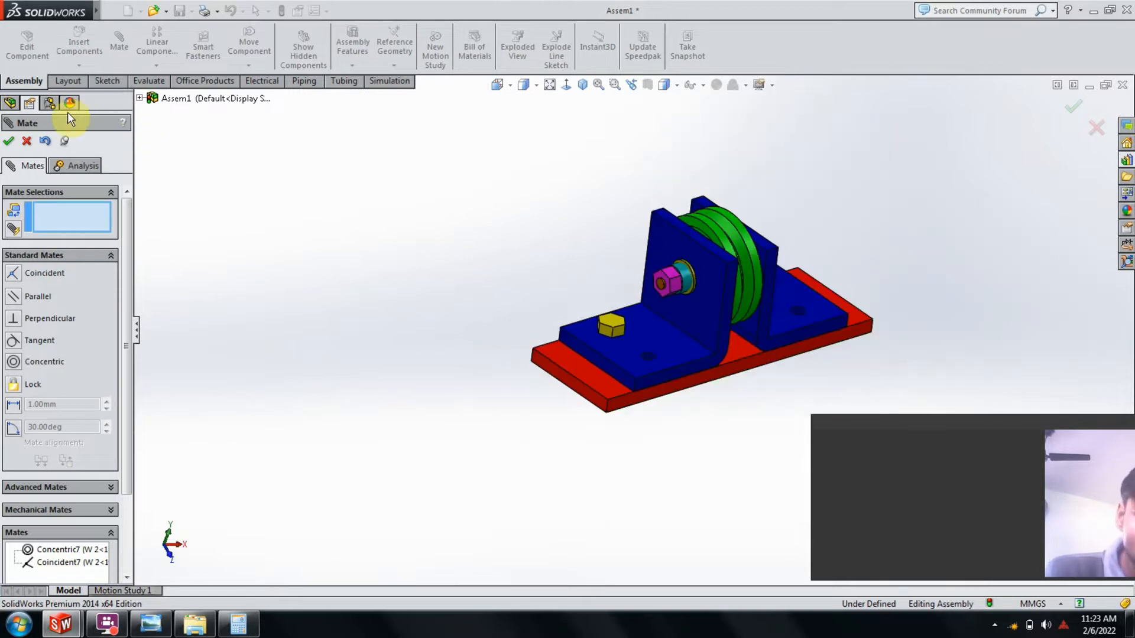
click(9, 143)
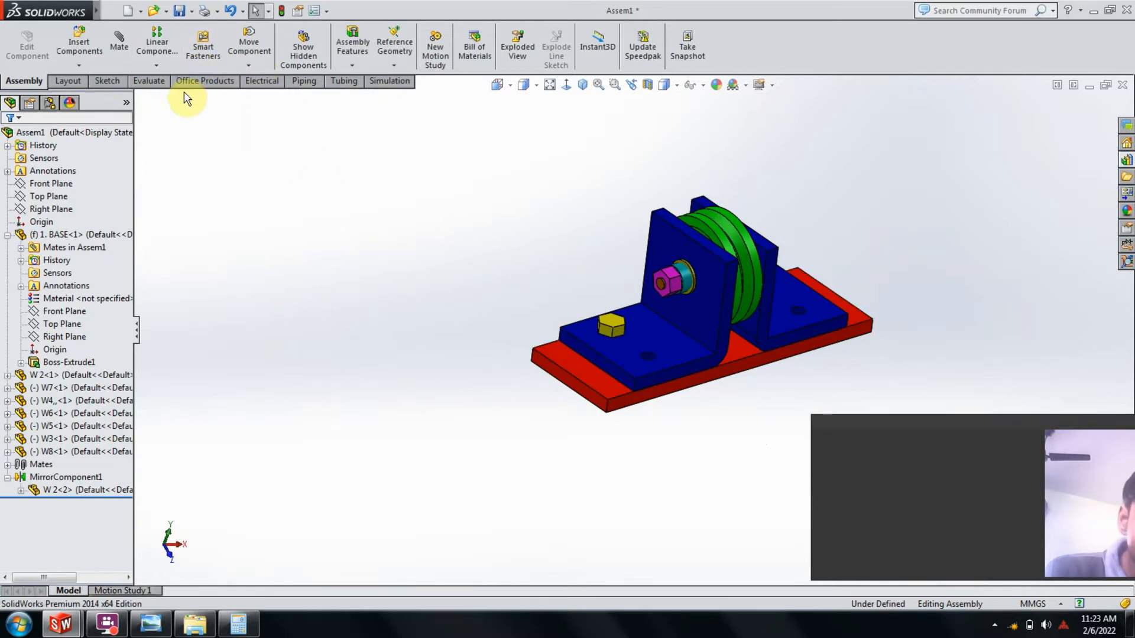
- Mirror the W8 bolt about the BASE part's Top Plane into the second hole of the same bracket
click(157, 67)
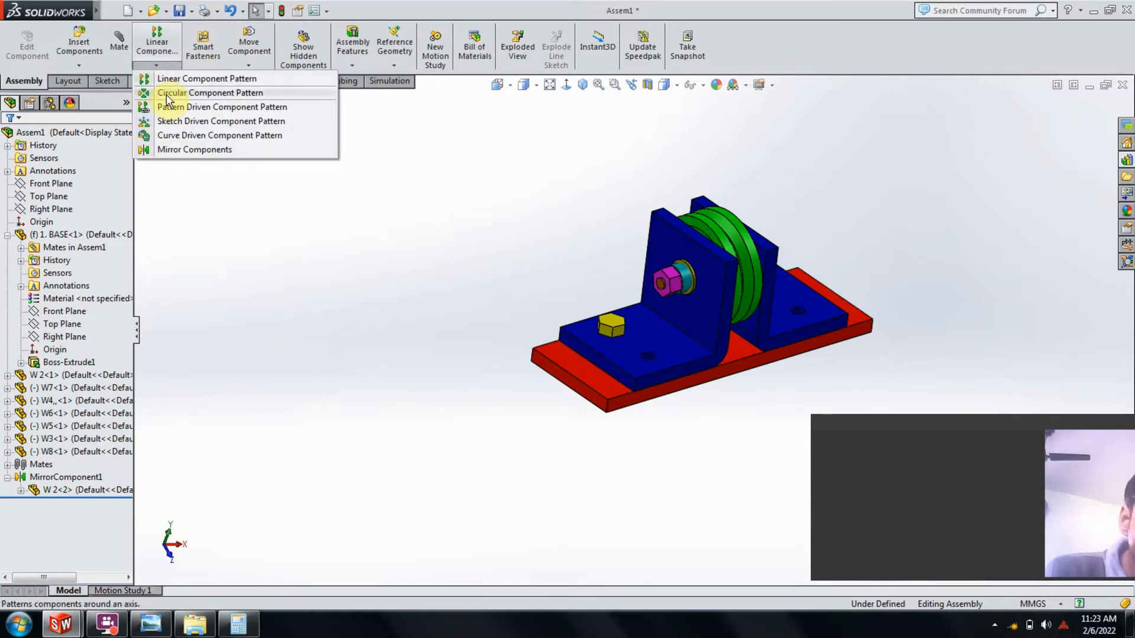
click(171, 151)
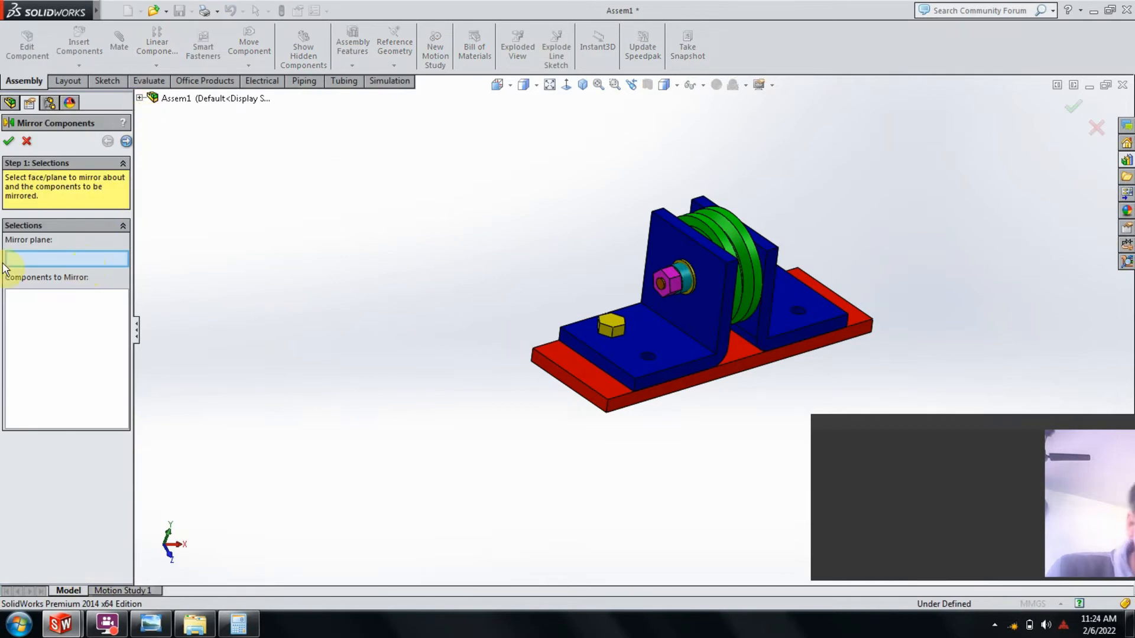
click(140, 99)
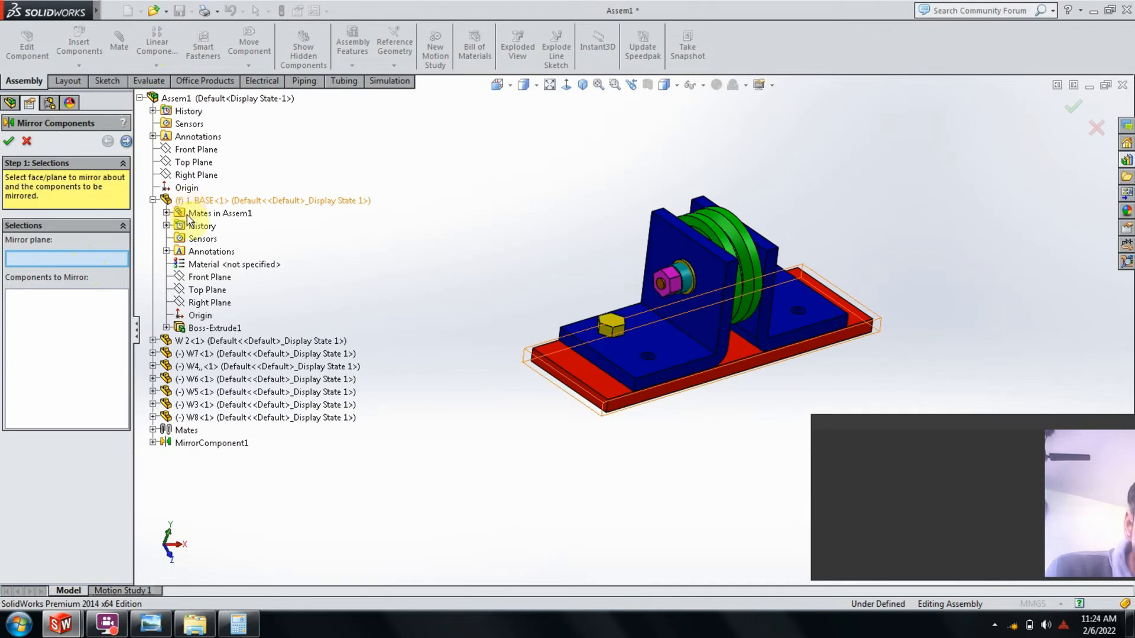
click(207, 290)
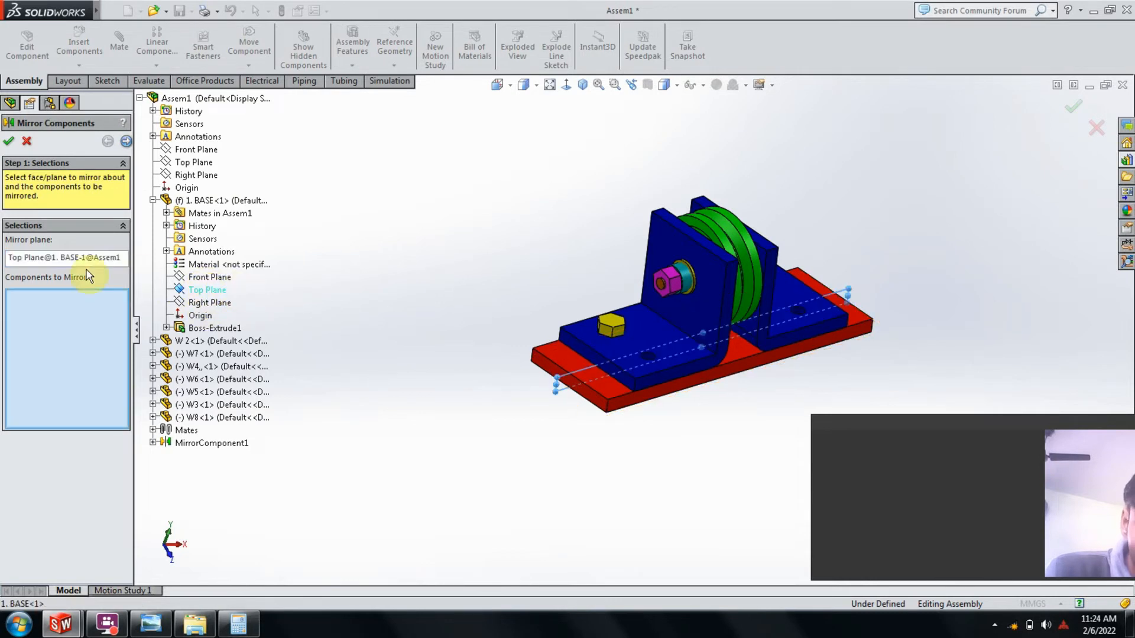
click(620, 322)
click(9, 142)
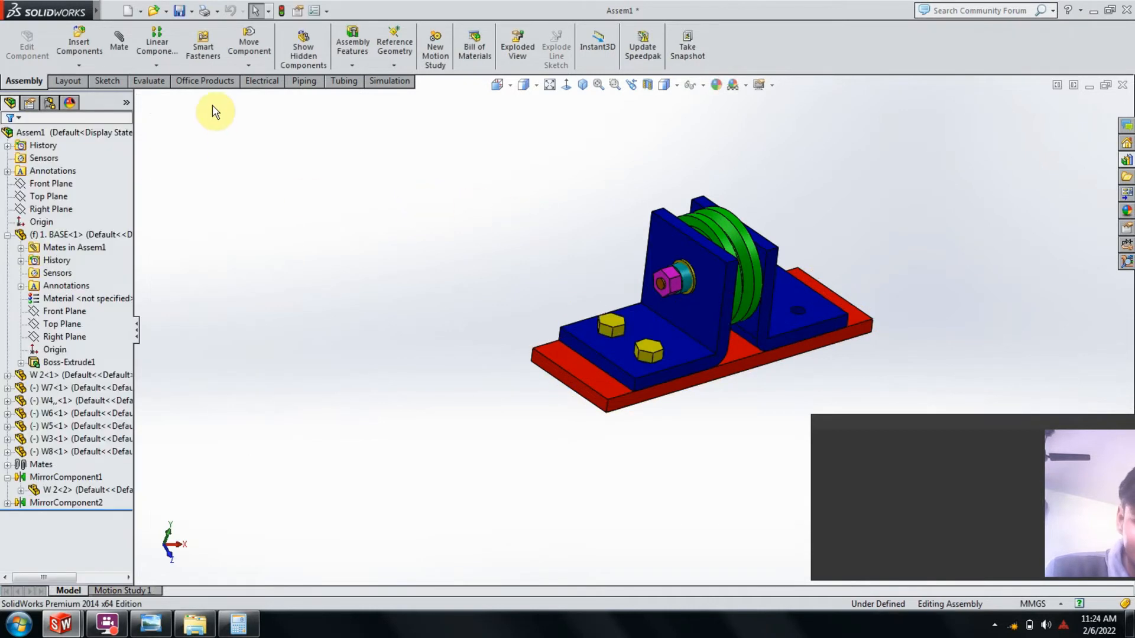
- Mirror both W8 bolts about the BASE part's Right Plane onto the opposite W 2 bracket
click(156, 65)
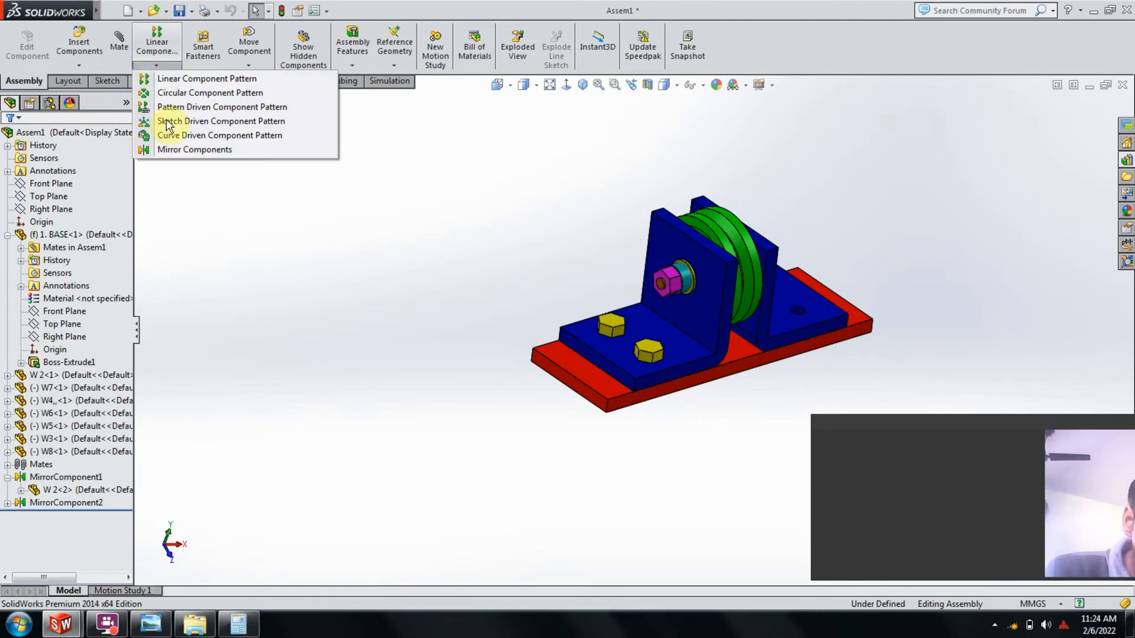
click(174, 149)
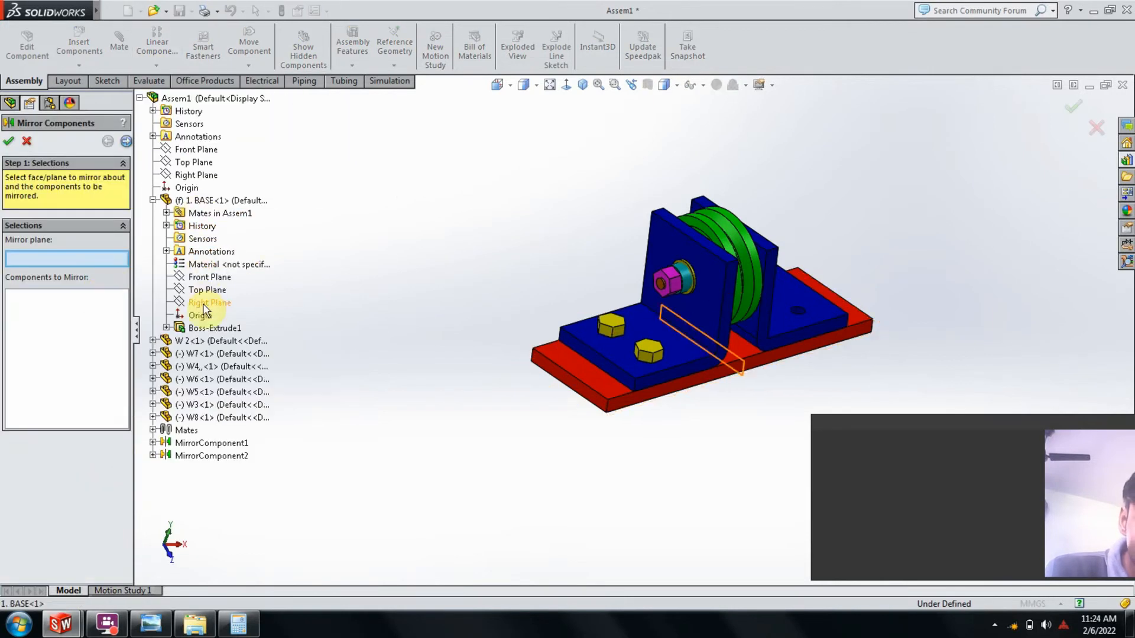
click(203, 303)
click(619, 330)
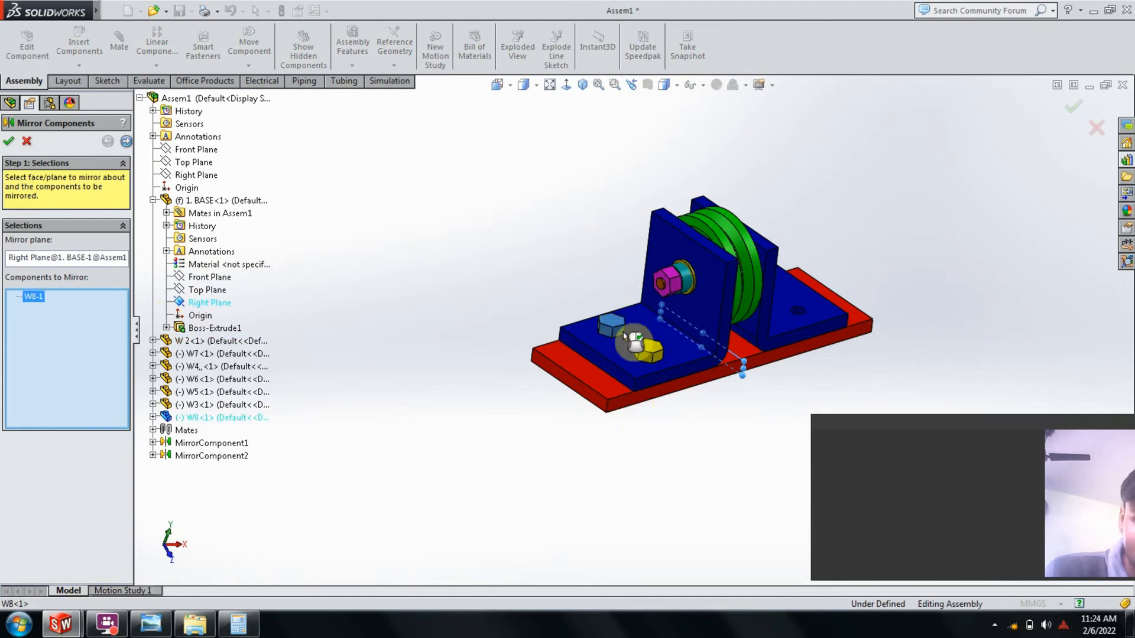
click(642, 345)
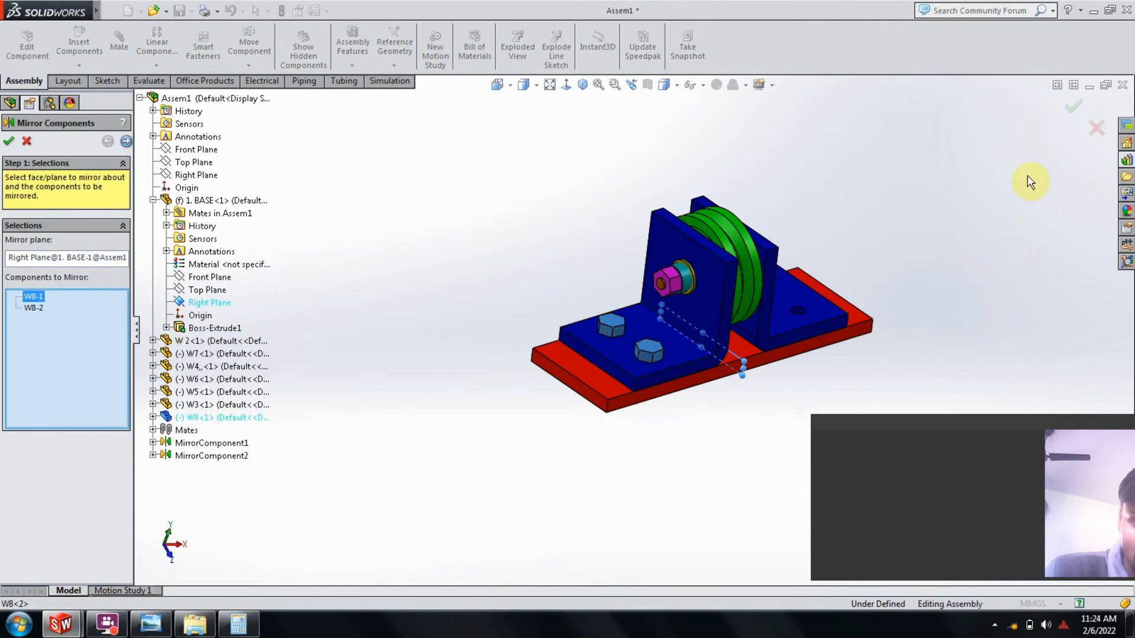
click(1073, 106)
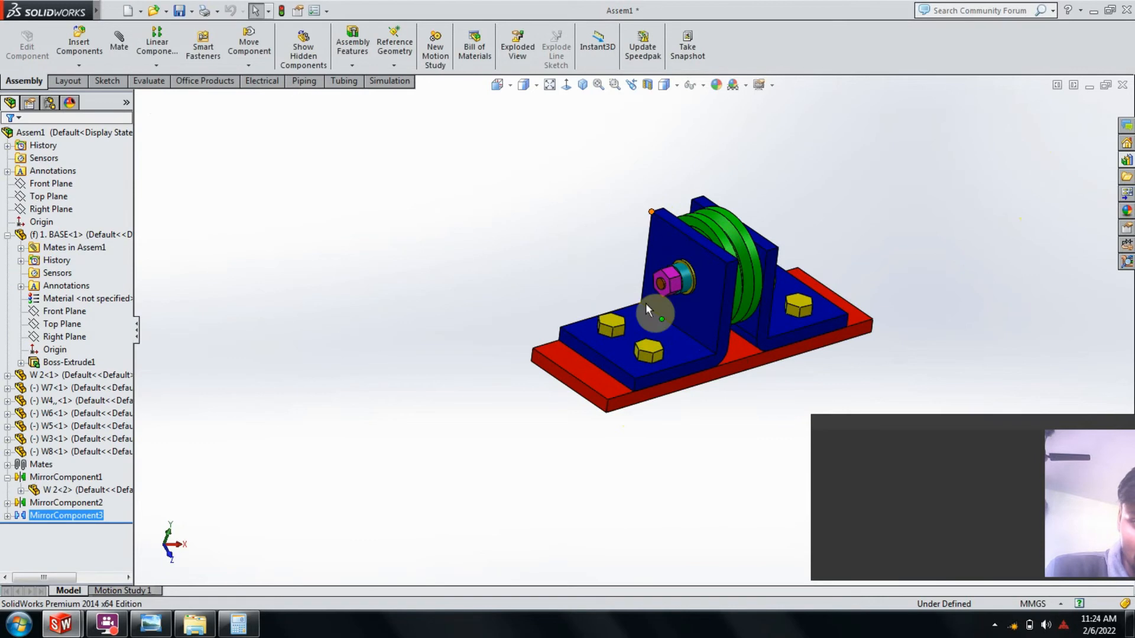
scroll(683, 336, up, 2)
scroll(684, 332, down, 3)
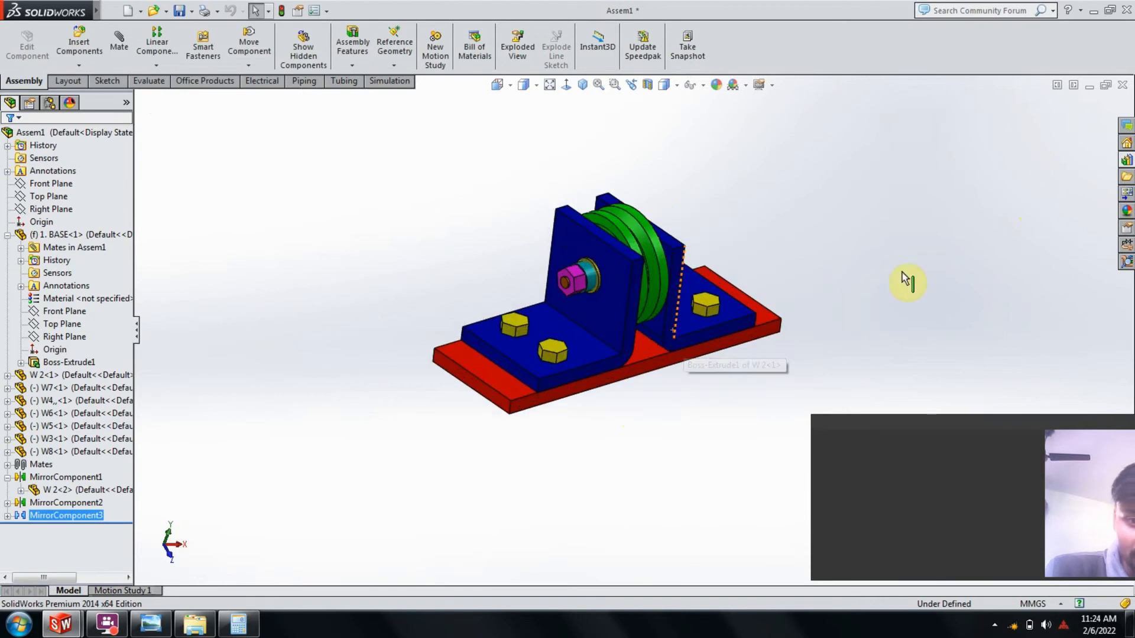
middle_drag(648, 384, 620, 374)
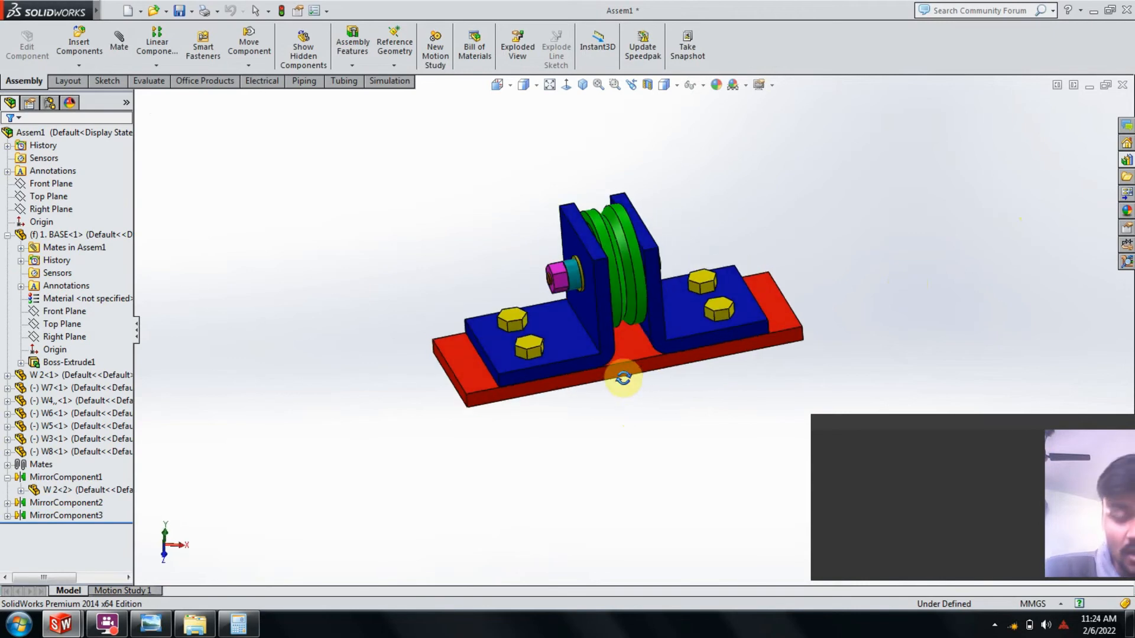
scroll(667, 322, down, 3)
scroll(667, 312, up, 3)
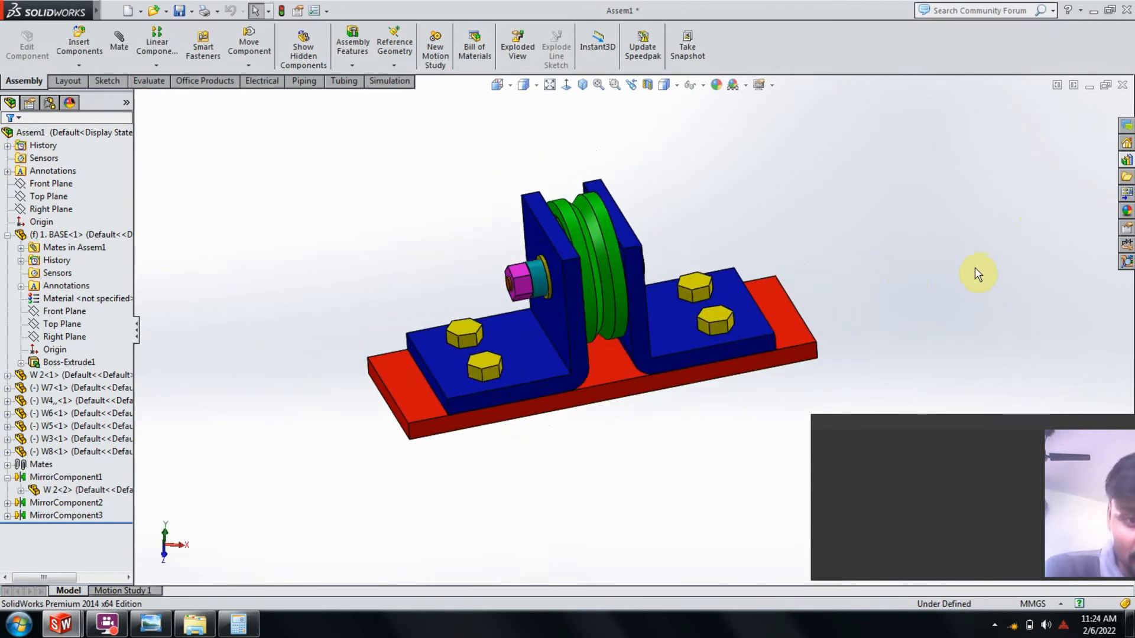
middle_drag(943, 284, 992, 319)
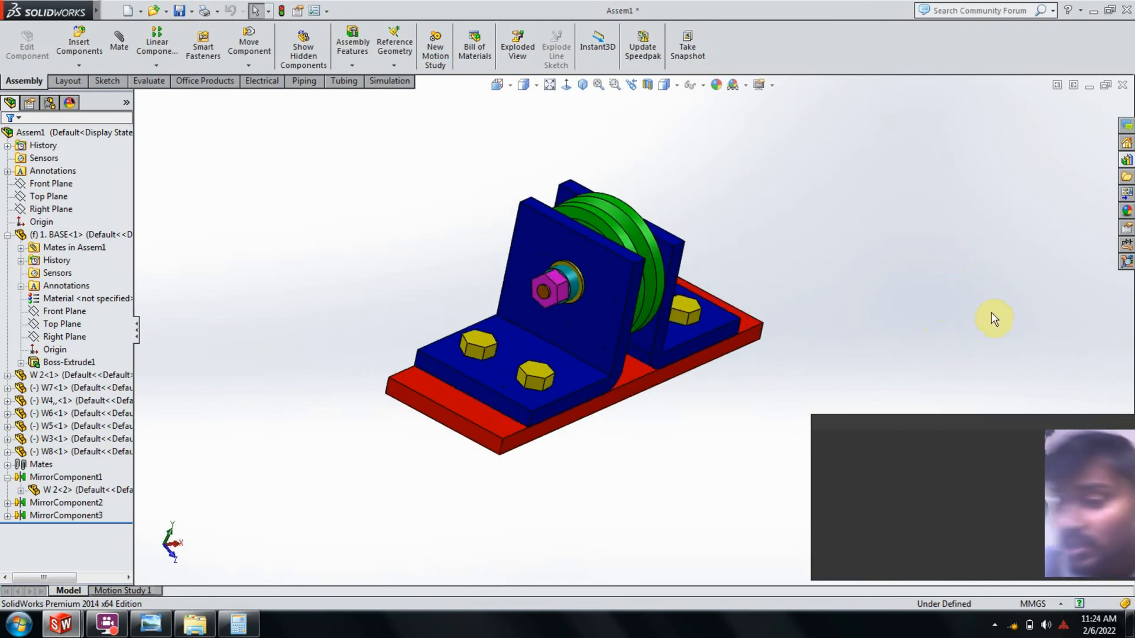